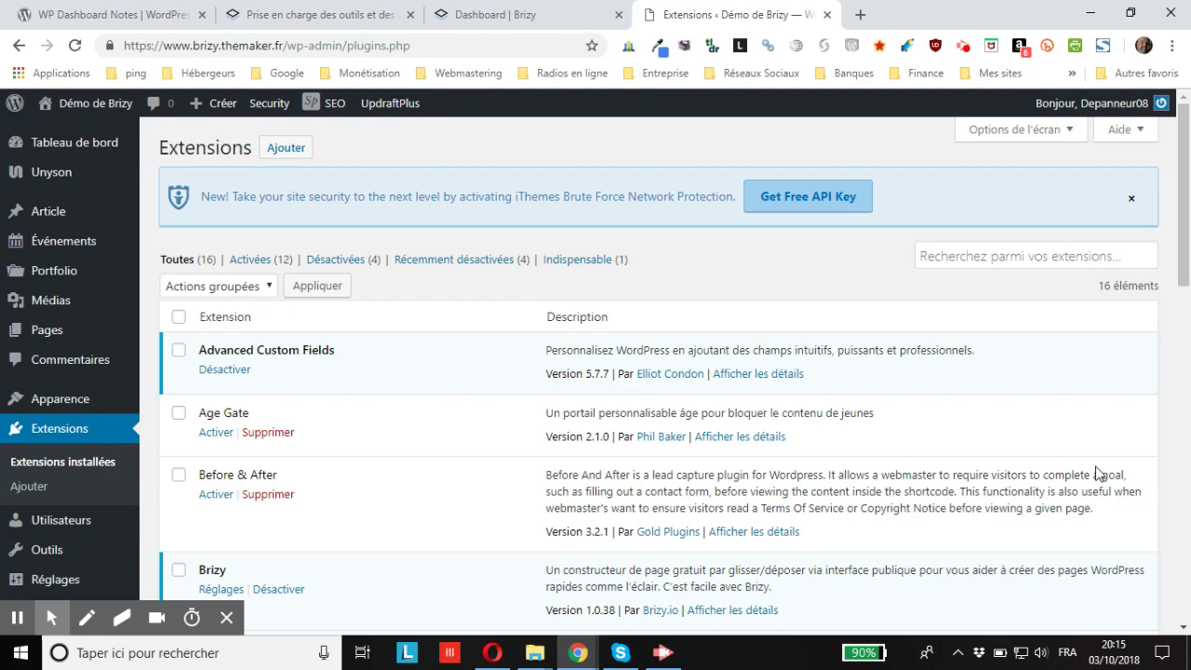
- Create a new ACF field group titled "Fiches d'annuaire" and add a first field to it
scroll(138, 419, down, 4)
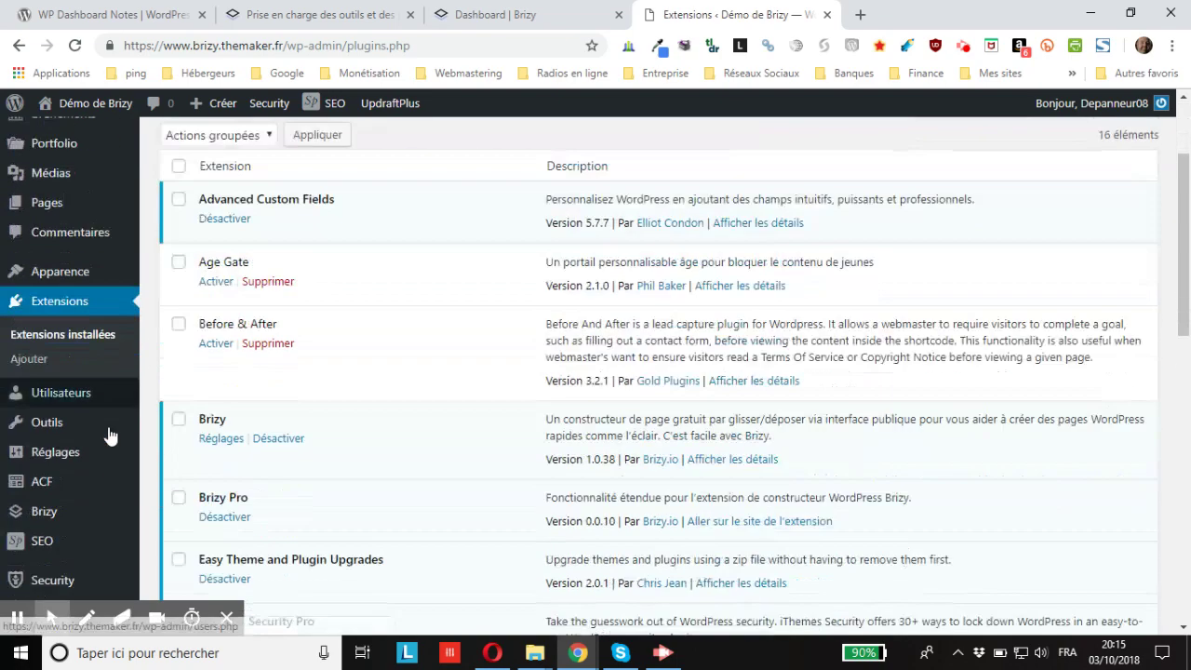
mouse_move(89, 442)
mouse_move(21, 486)
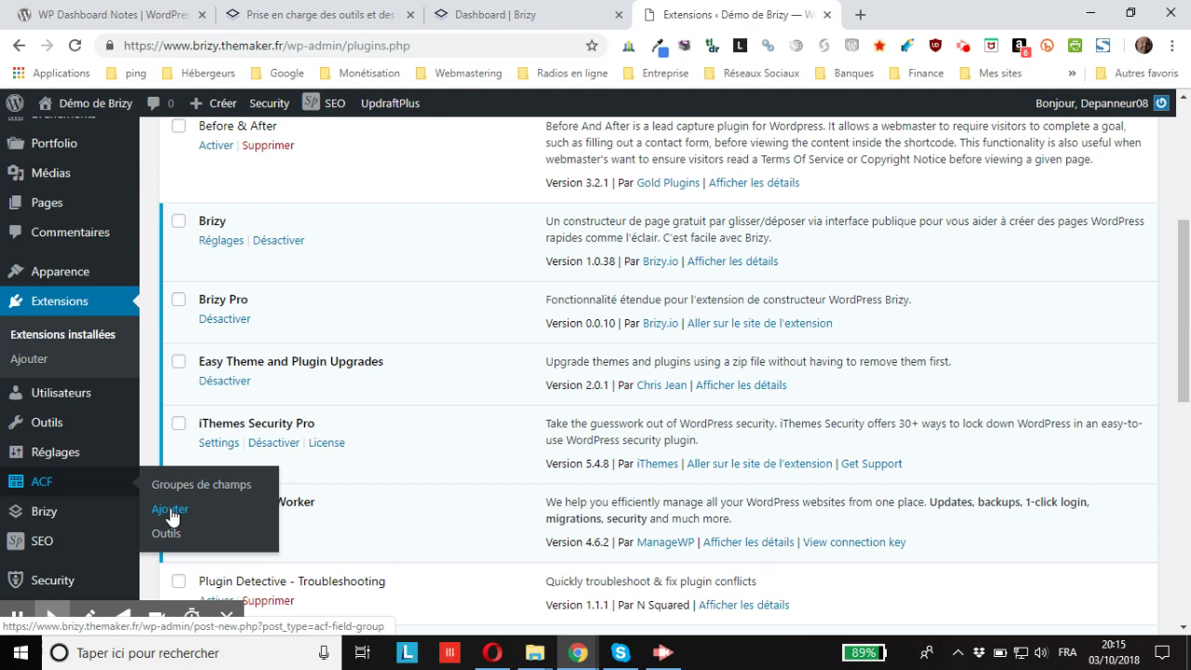
click(170, 510)
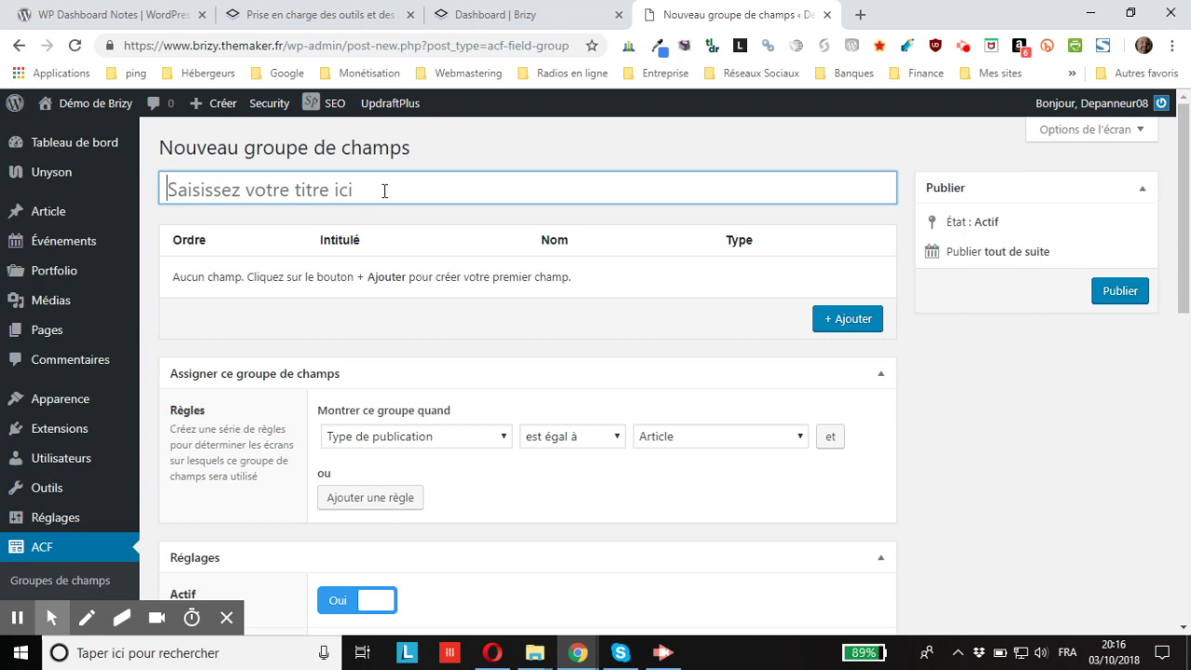
text(F)
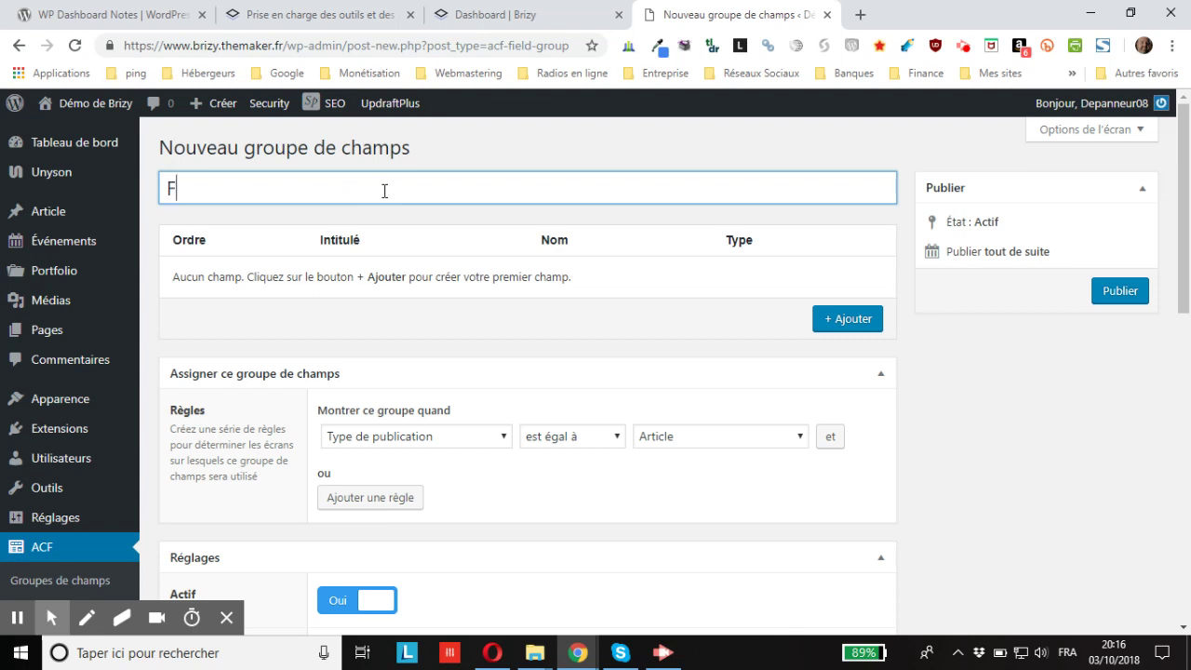
text(iches d'annua)
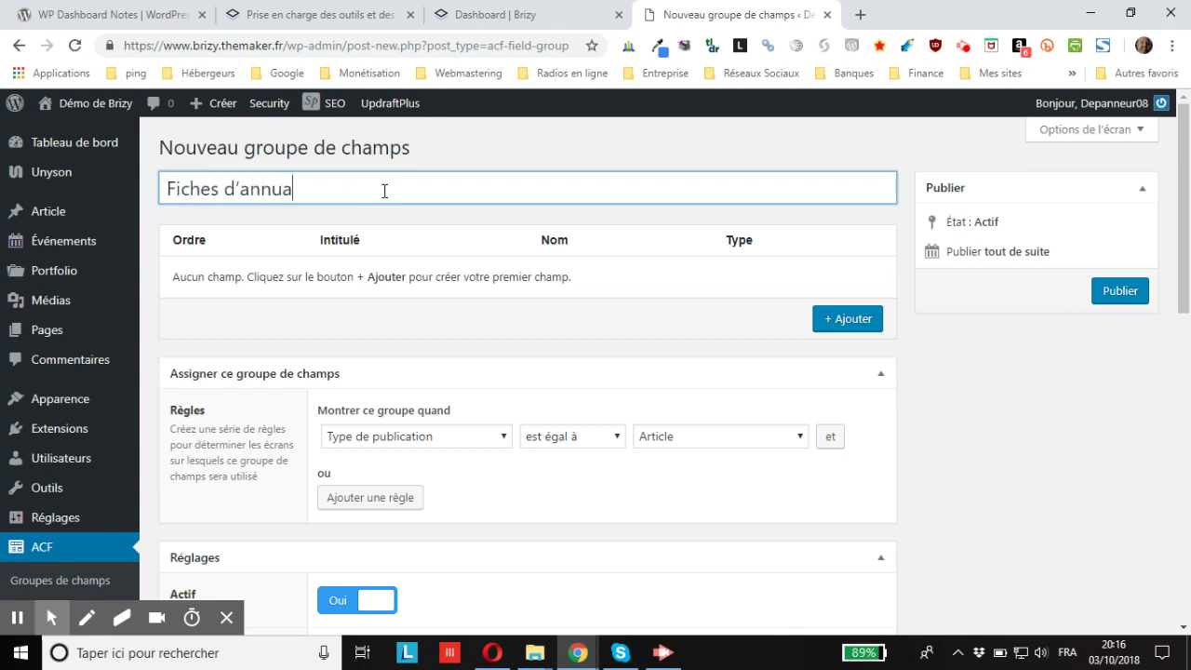
text(ire)
click(844, 323)
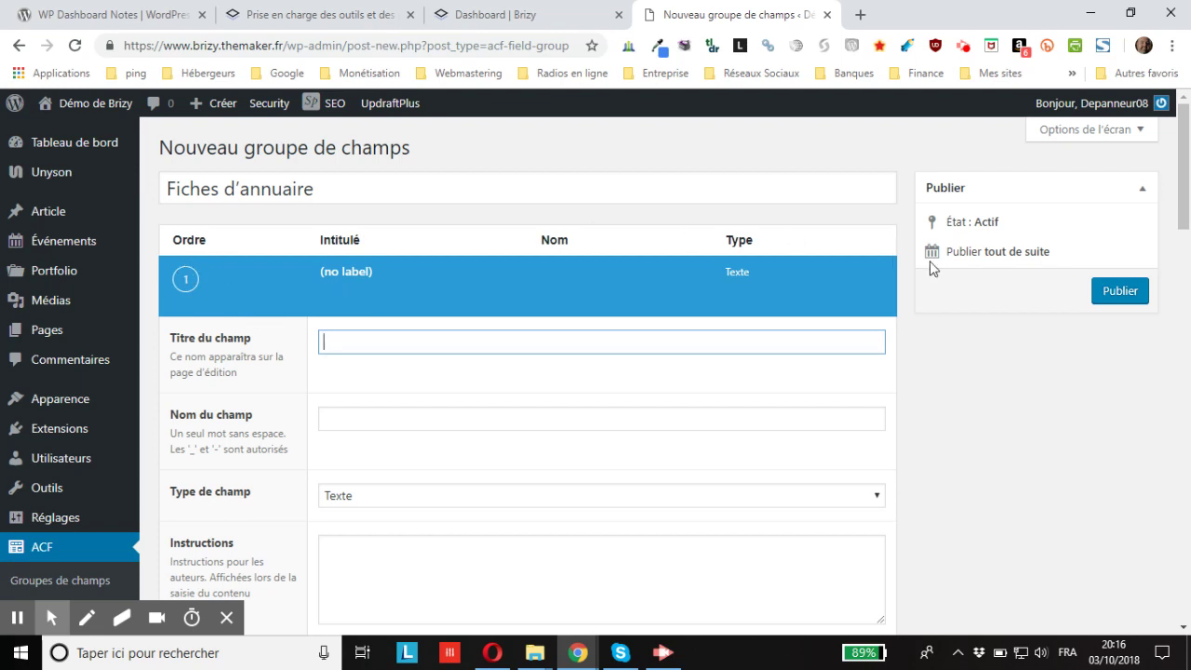
- Examine the new field's settings and the rules that assign the field group to a publication type
scroll(1006, 396, down, 7)
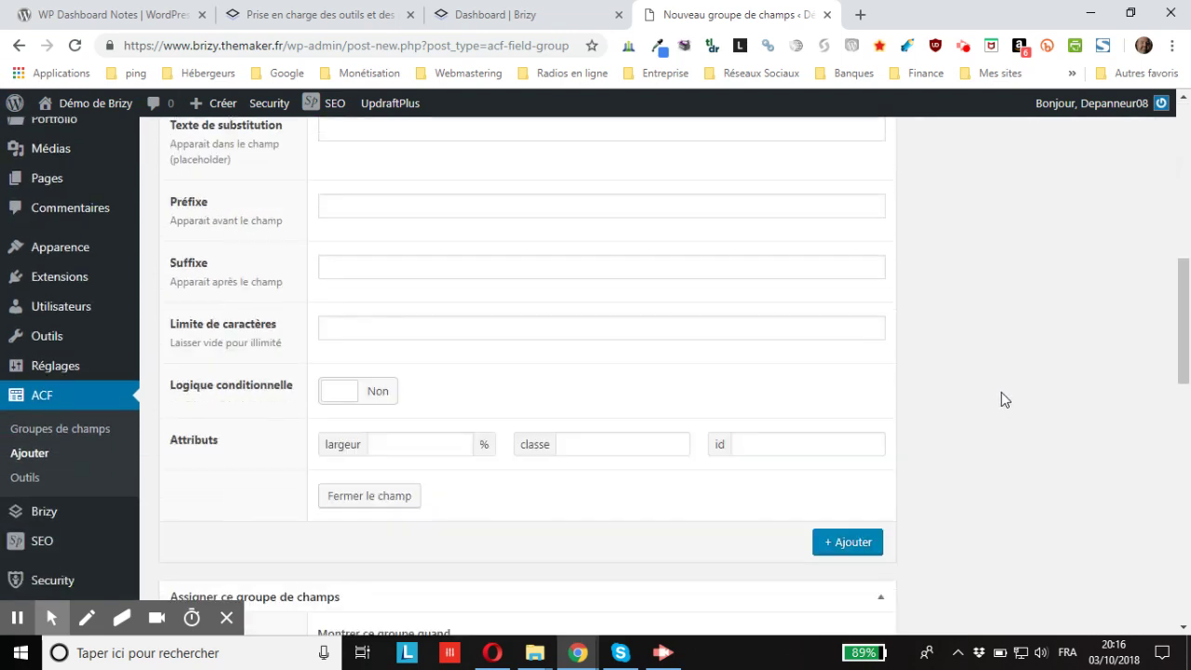
scroll(1001, 399, down, 3)
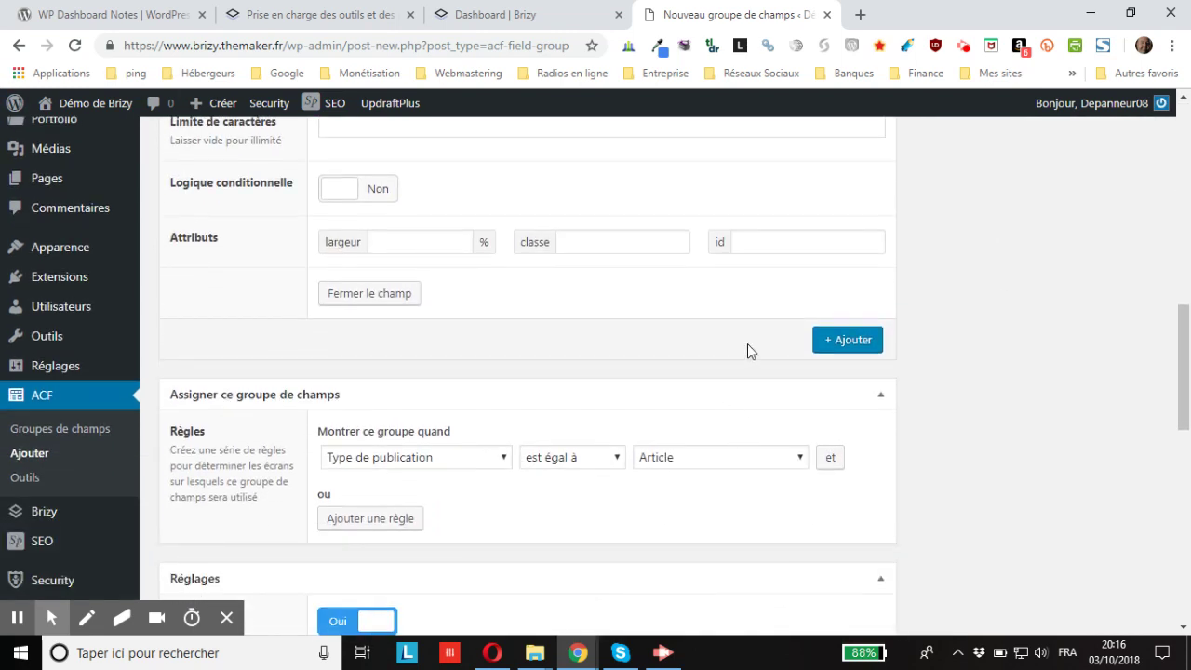
scroll(1157, 283, up, 9)
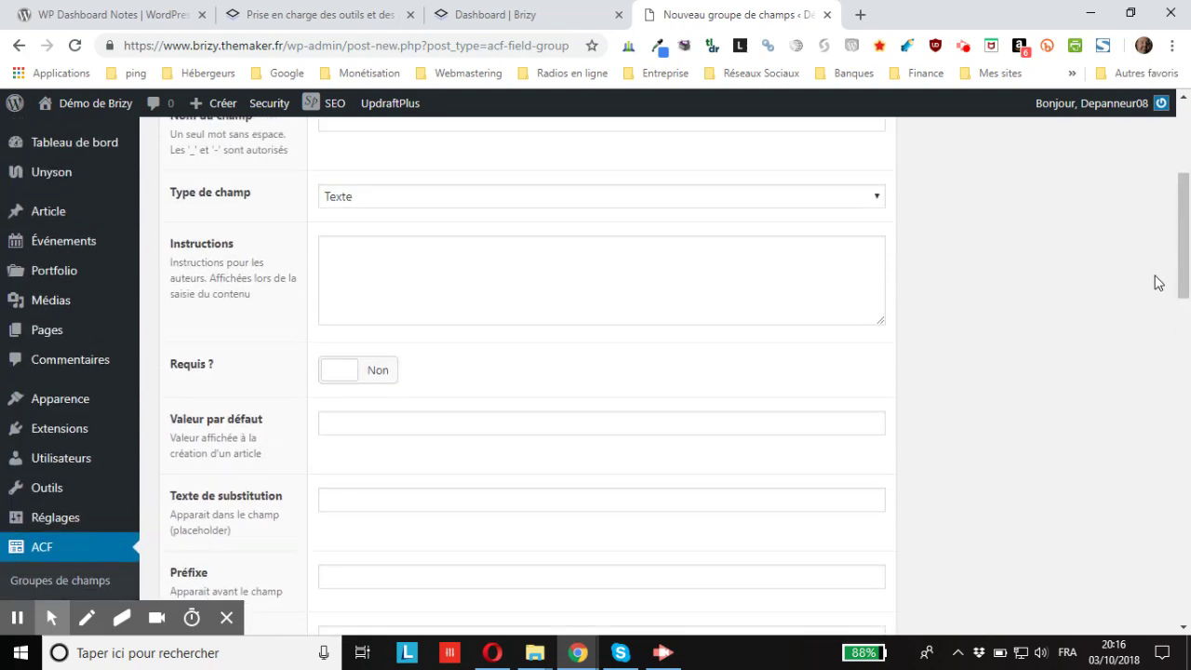
scroll(1158, 283, up, 2)
scroll(1151, 298, down, 8)
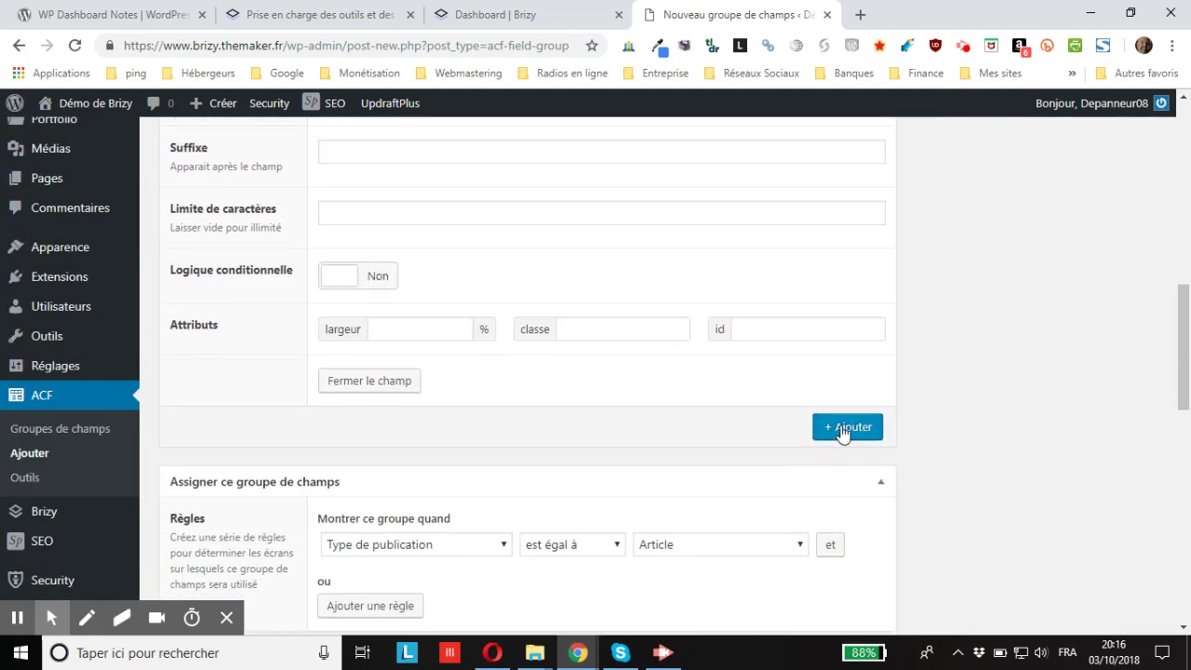
scroll(866, 400, up, 9)
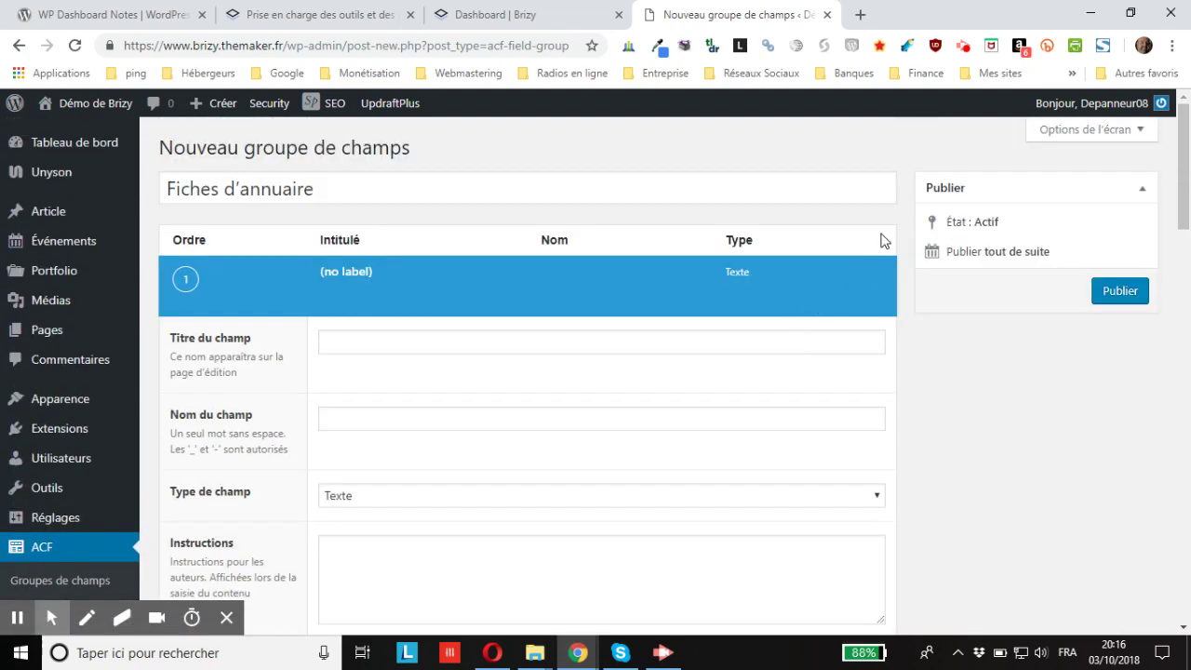
scroll(1040, 346, down, 3)
scroll(1032, 344, up, 1)
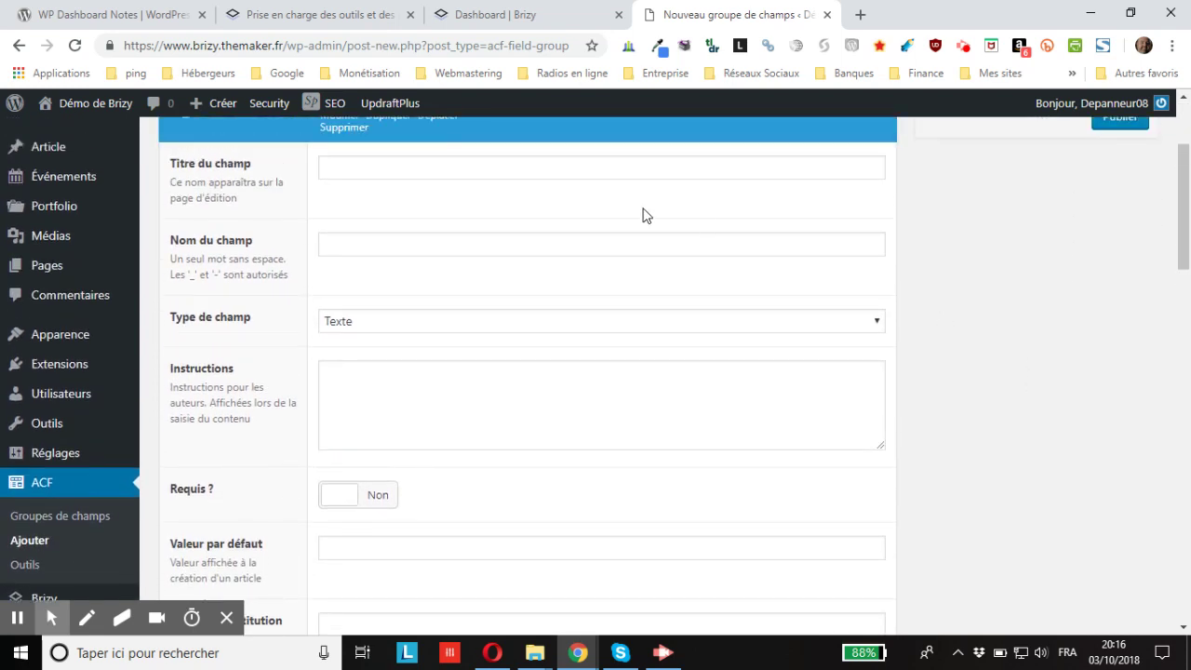
scroll(330, 234, up, 2)
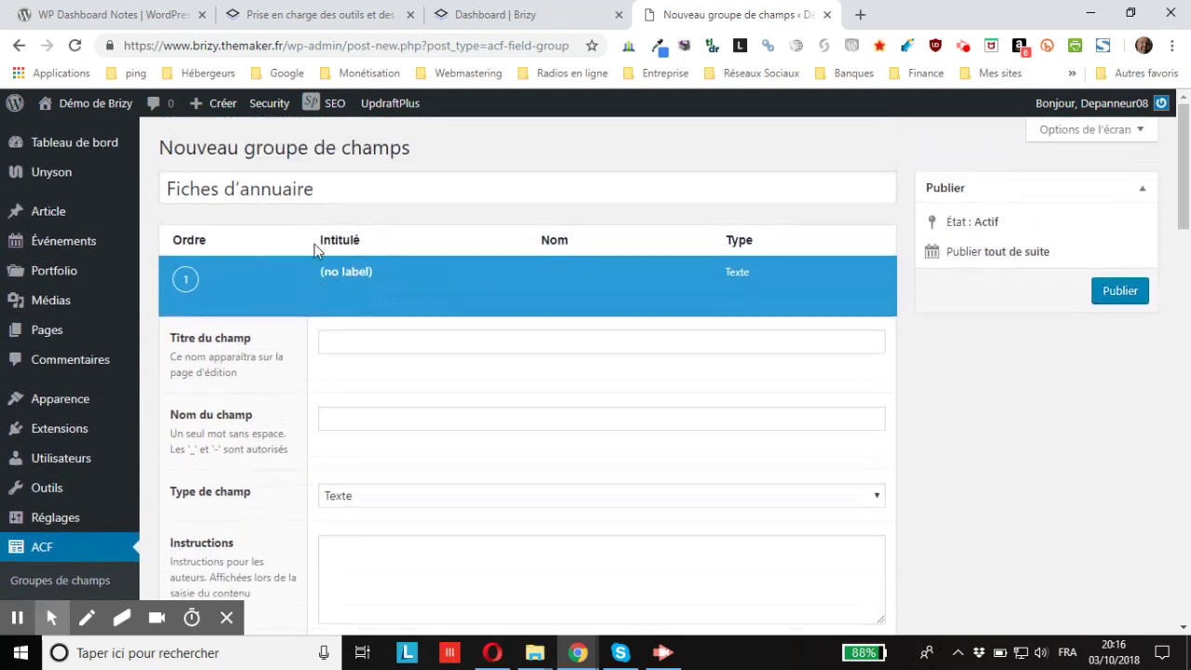
- Give the field the title "Adresse du site" with the name adresse_du_site, and set its field type to URL
click(371, 344)
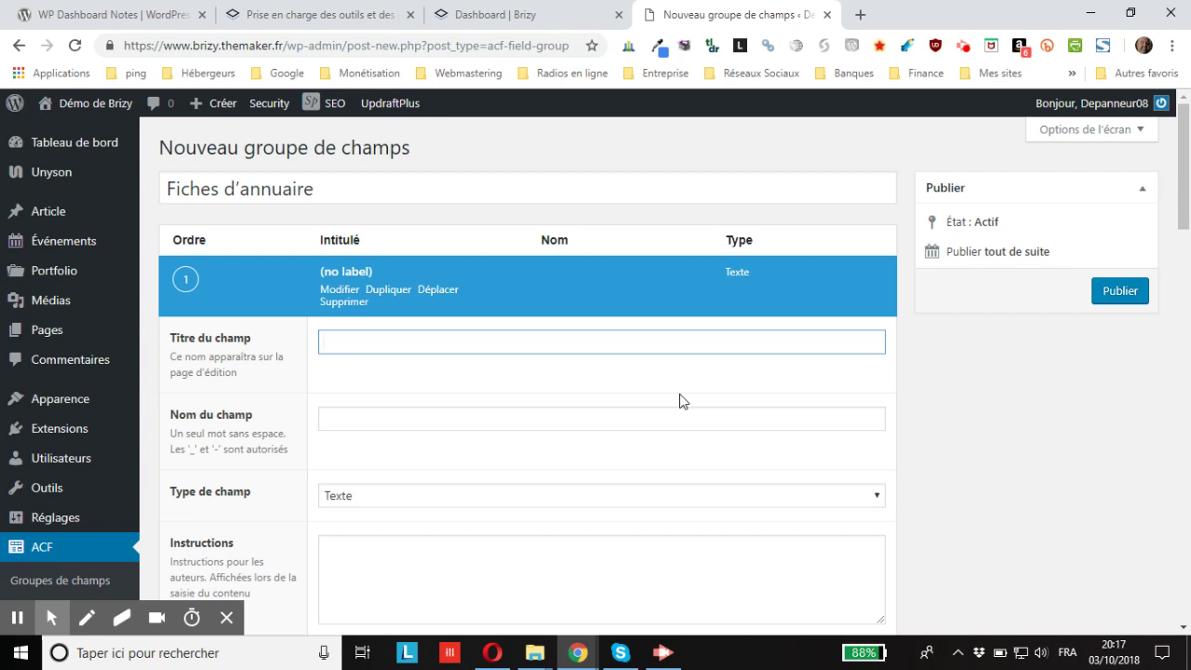
text(Adresse du site)
key(Tab)
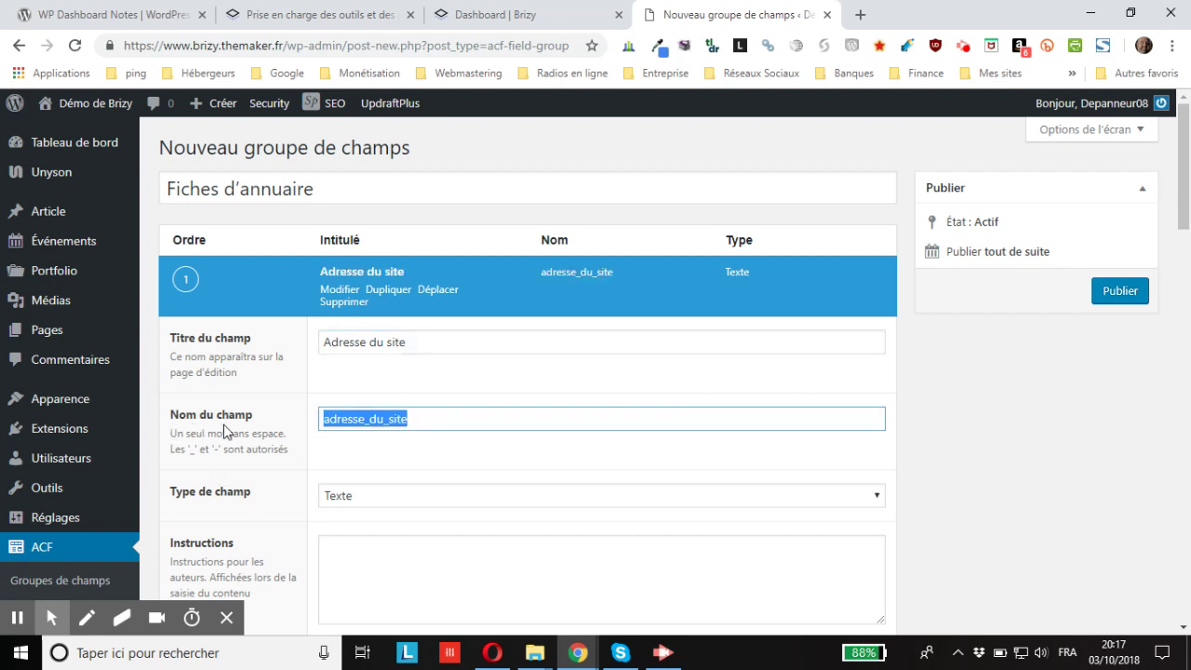
click(463, 422)
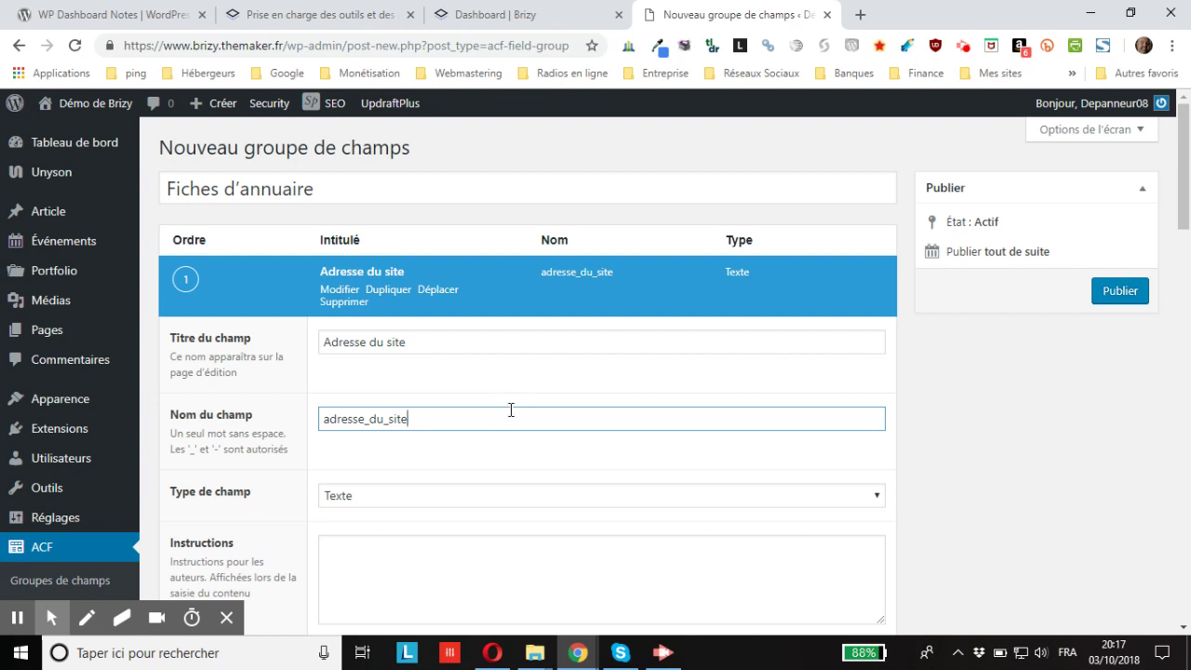
scroll(510, 410, down, 1)
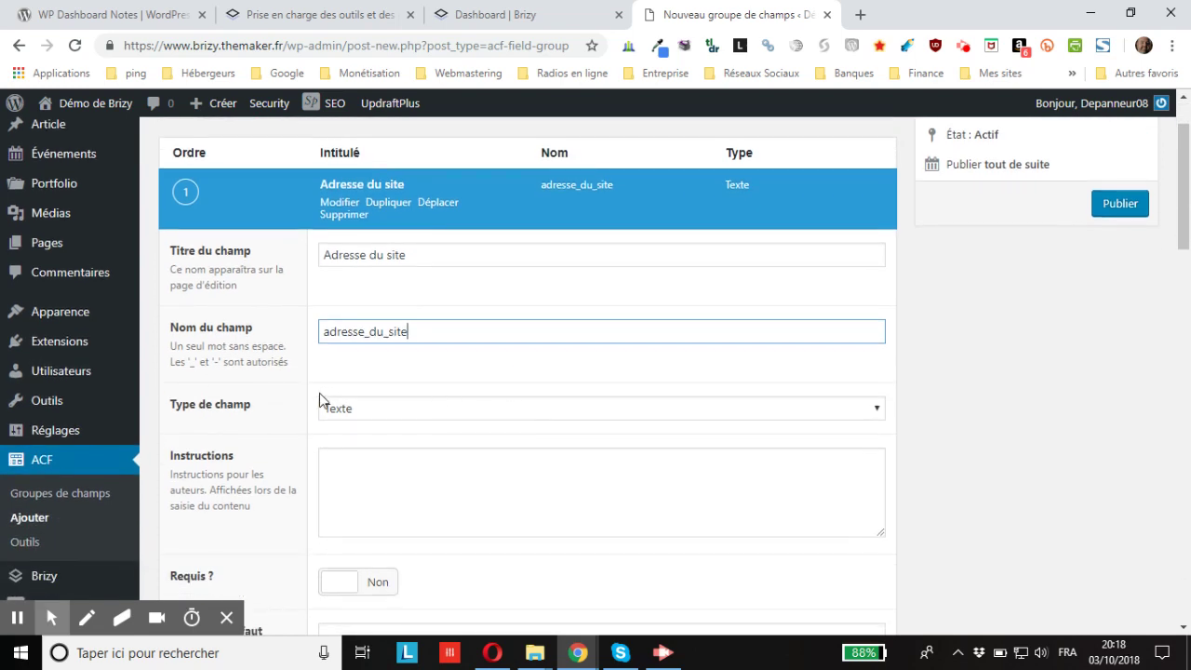
click(370, 410)
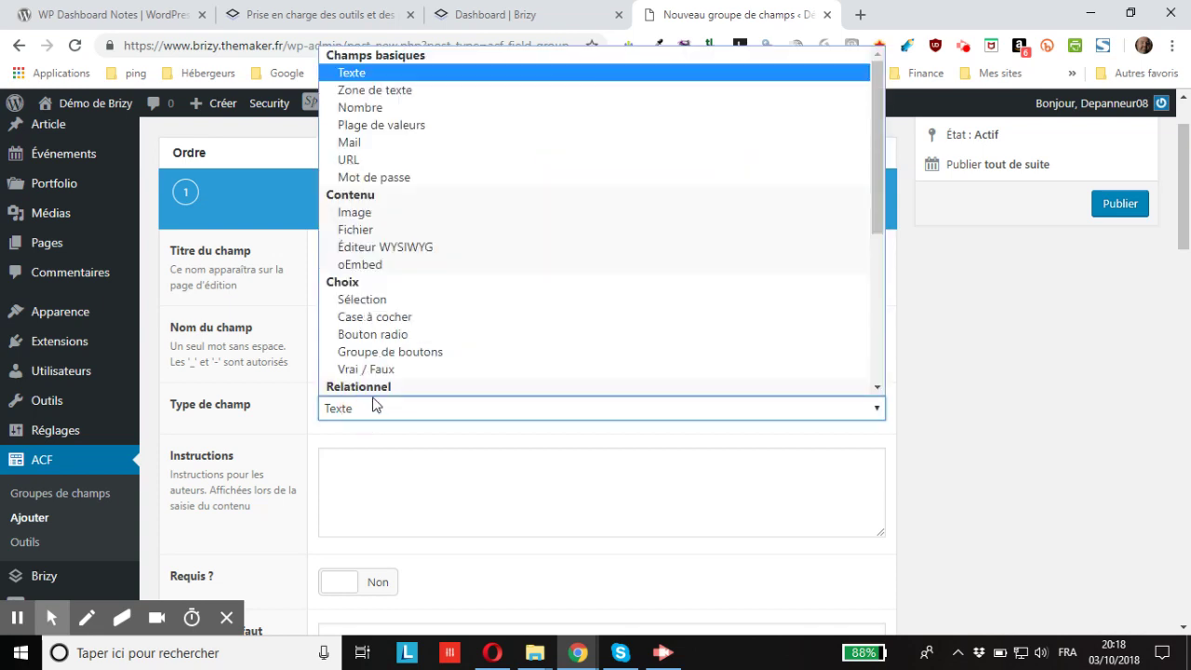
click(373, 161)
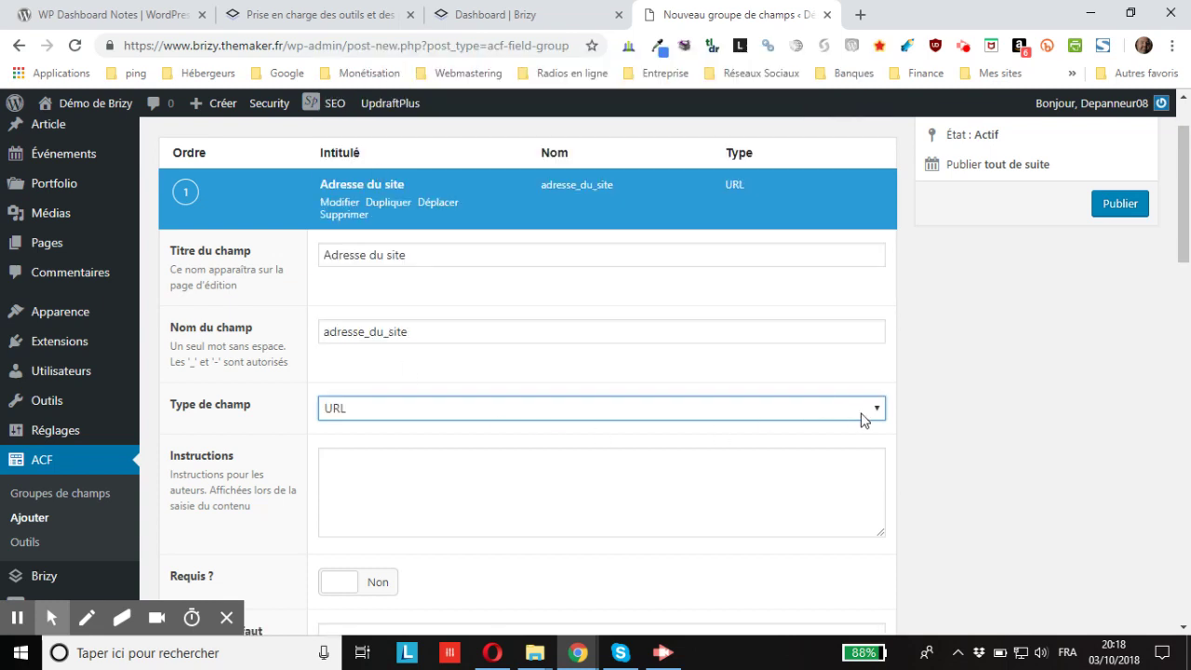
- Enter the field's author instructions as "Saisissez l'adresse du site internet"
scroll(959, 417, down, 1)
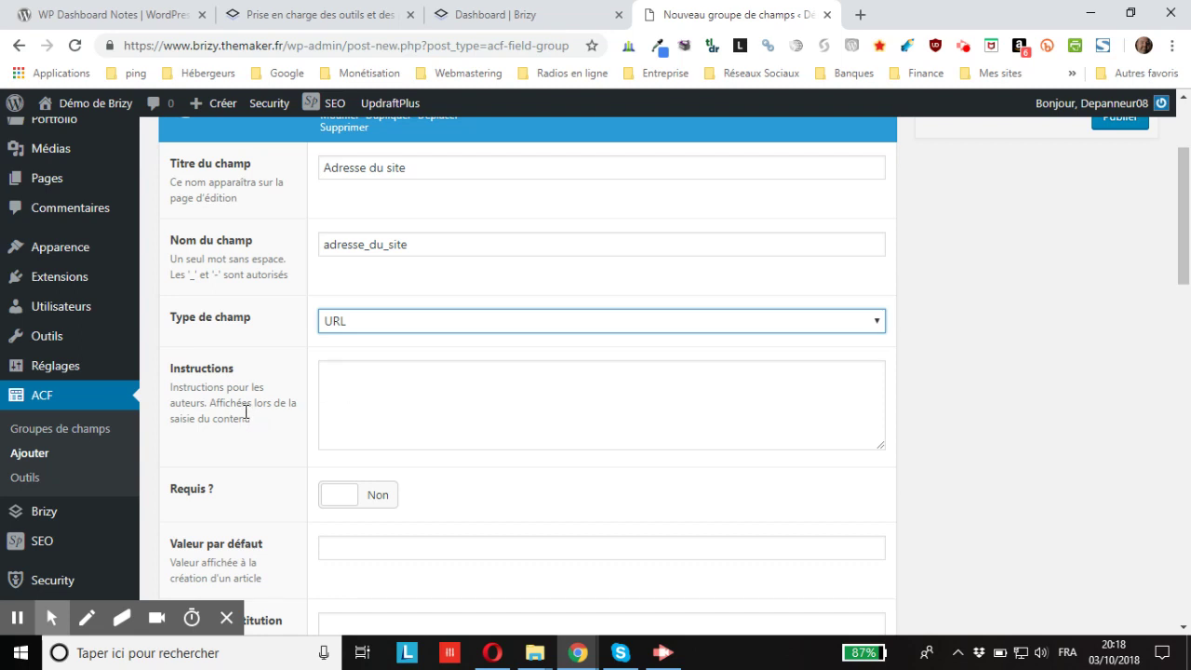
click(389, 388)
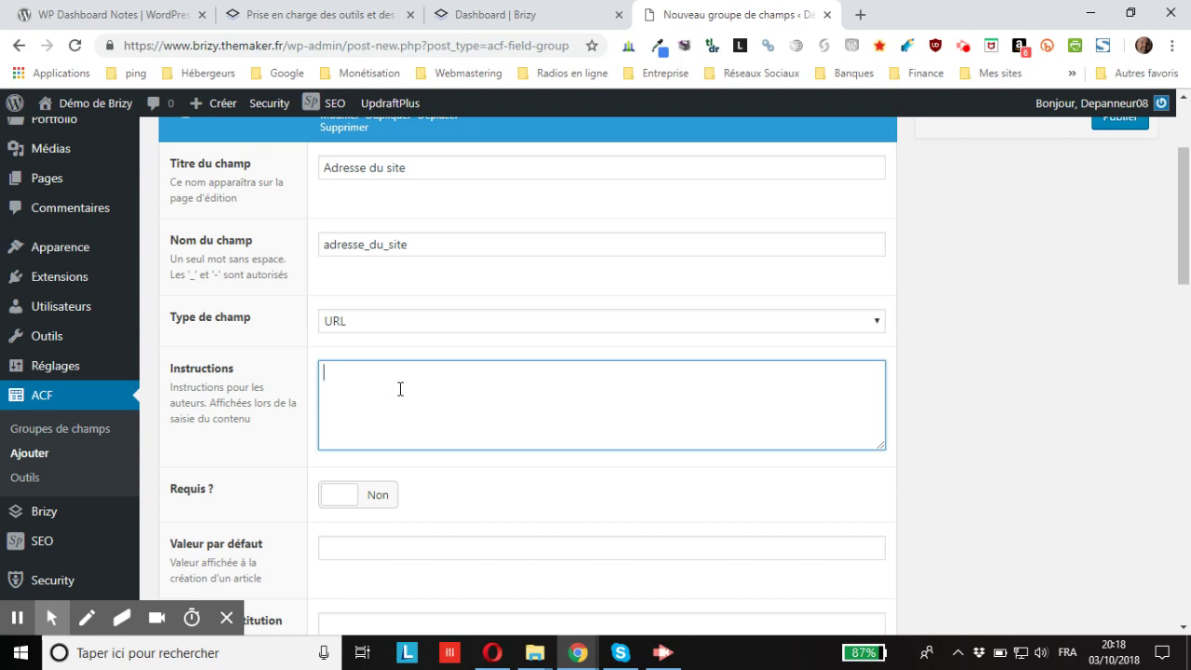
text(Saisisse)
key(BackSpace)
text(sez l'adresse du site inbternet)
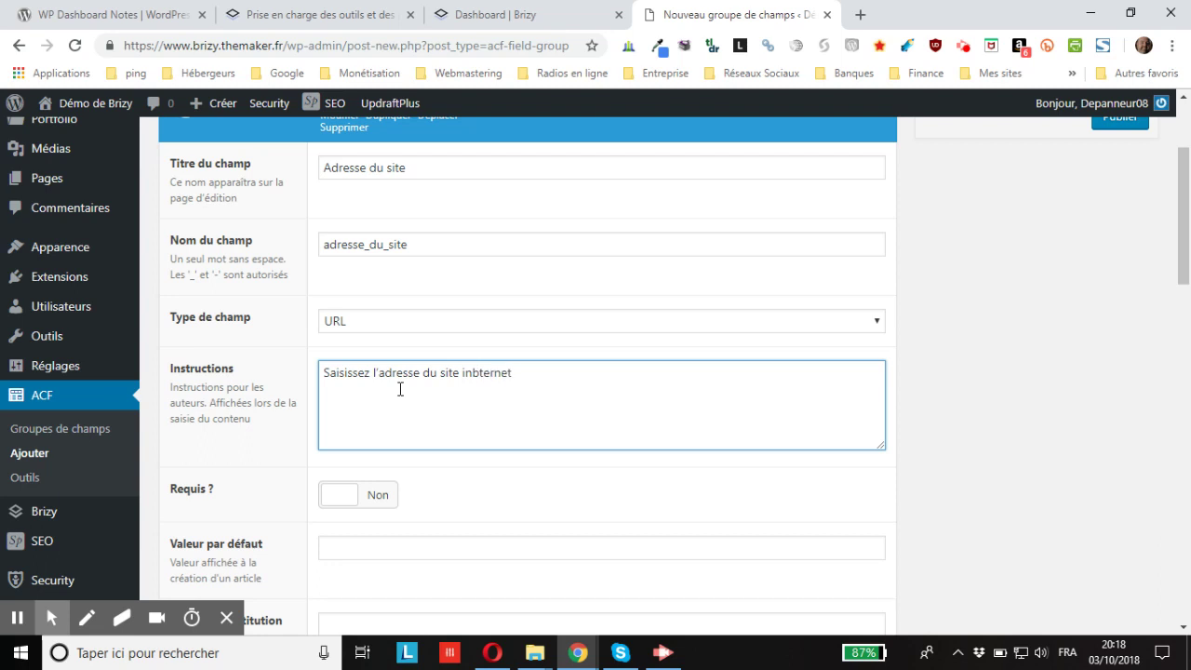
right_click(491, 380)
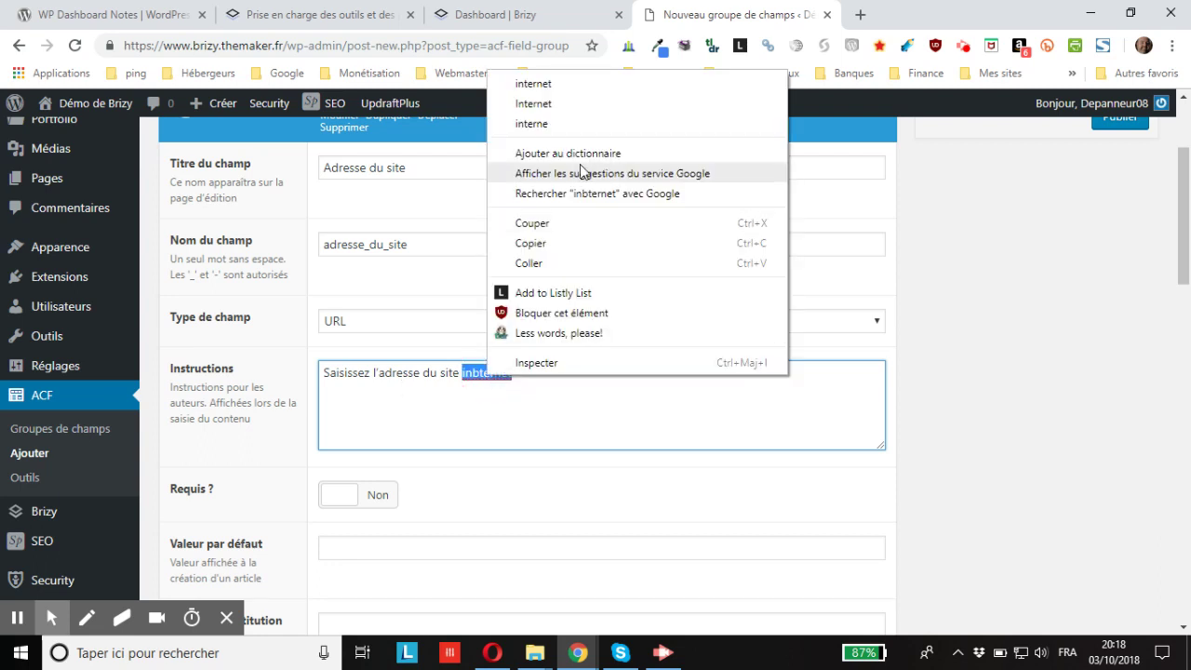
click(544, 84)
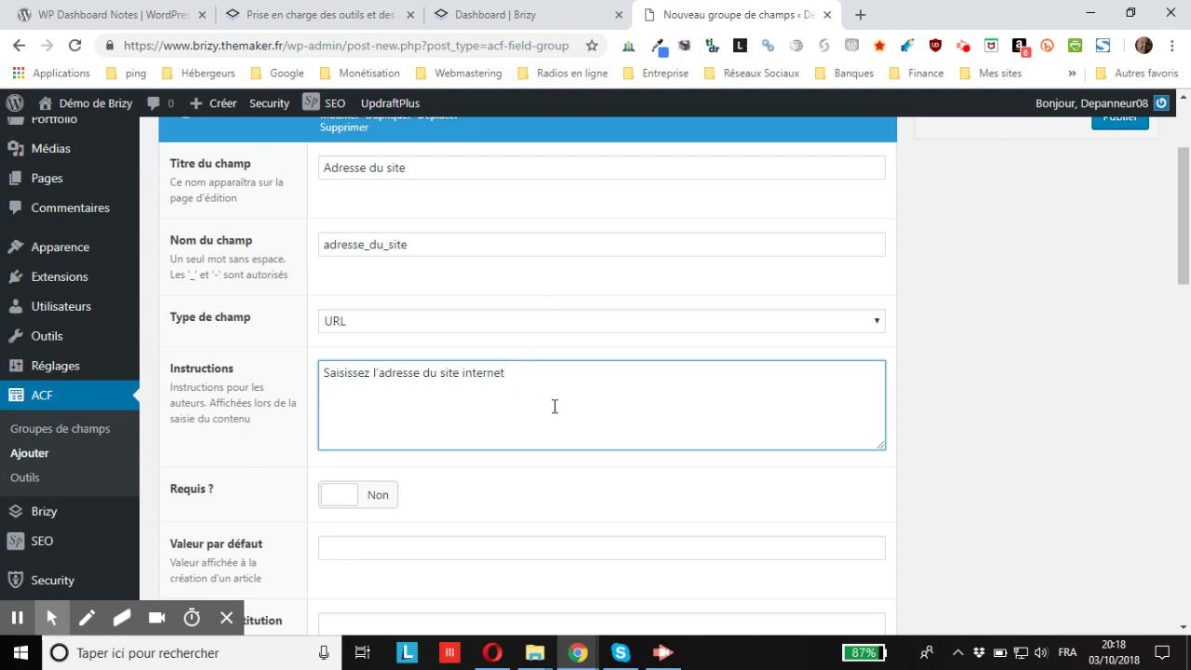
scroll(435, 415, down, 2)
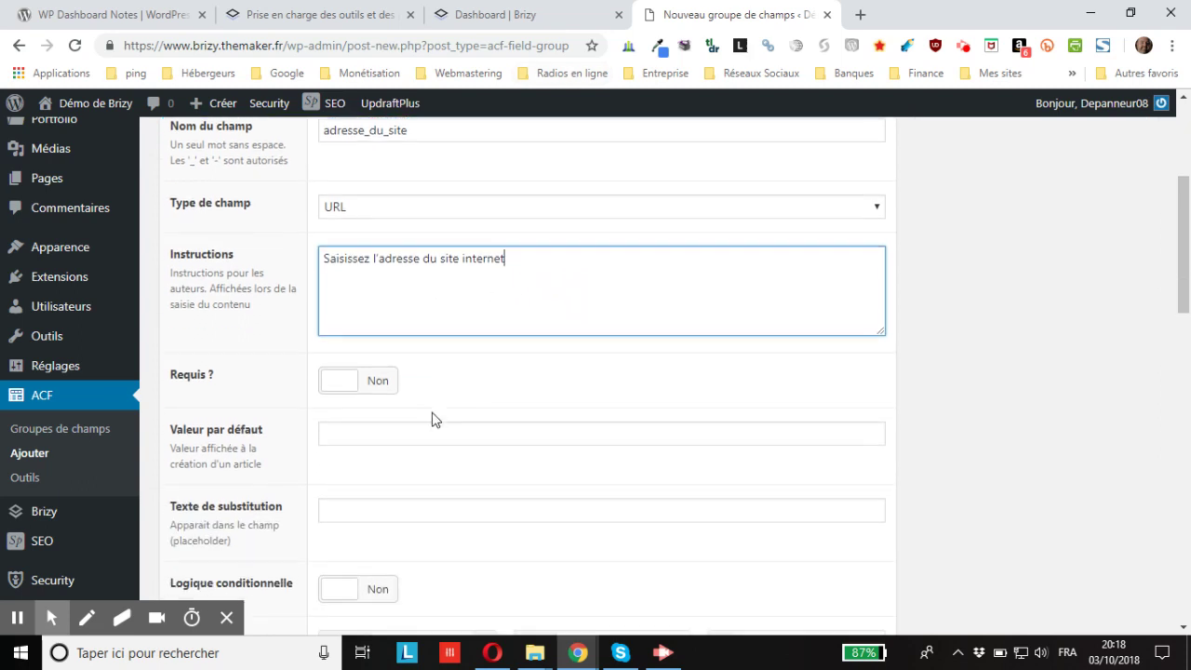
scroll(432, 420, down, 1)
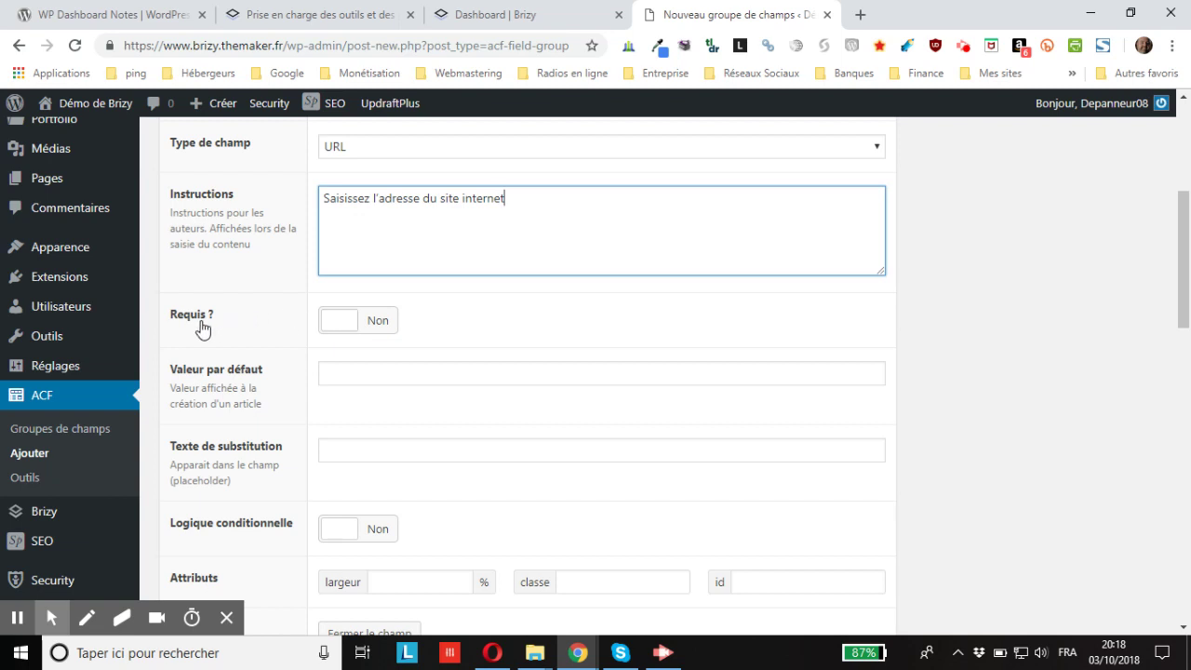
click(342, 328)
scroll(509, 326, down, 1)
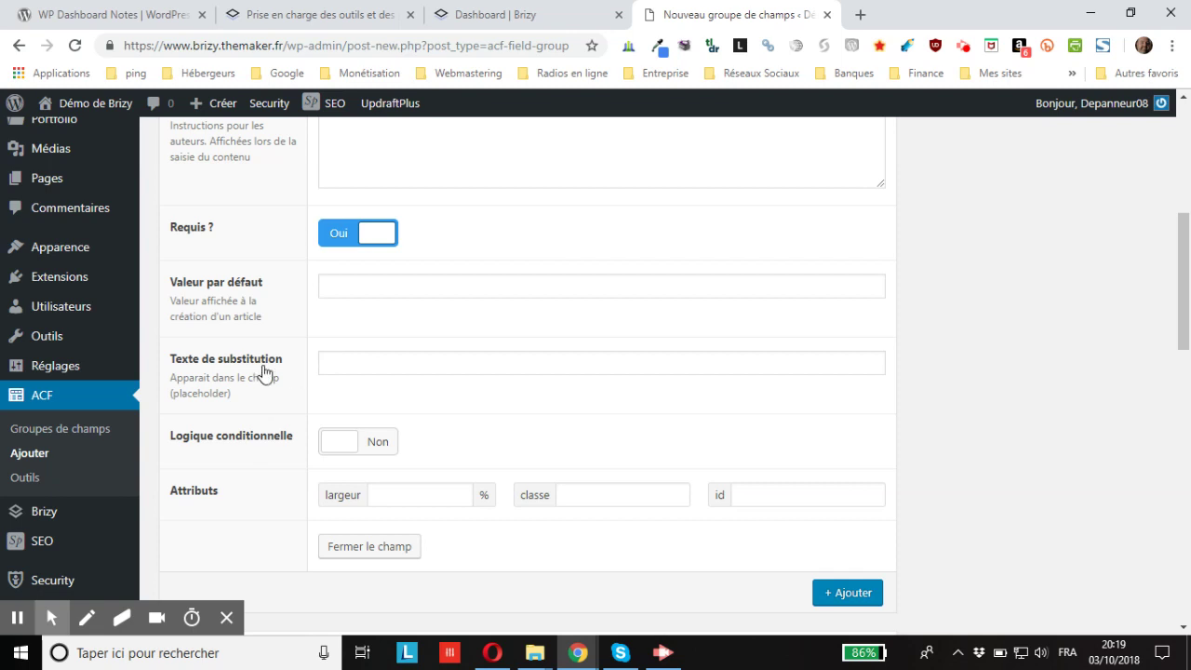
click(364, 365)
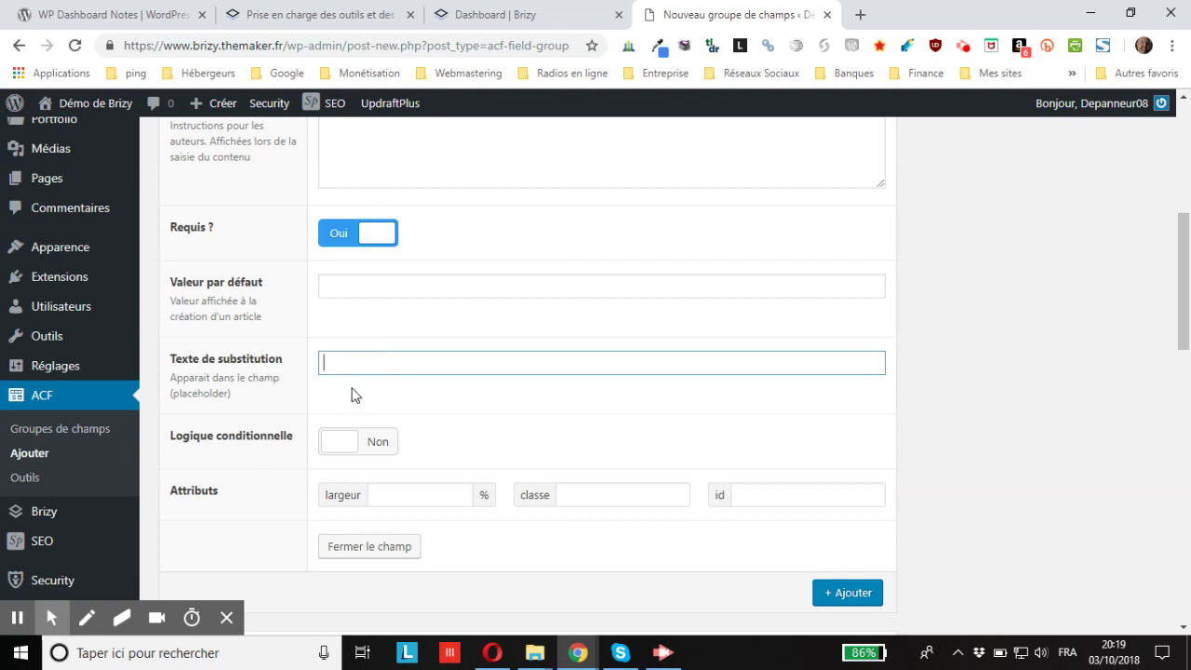
text(https://example.com)
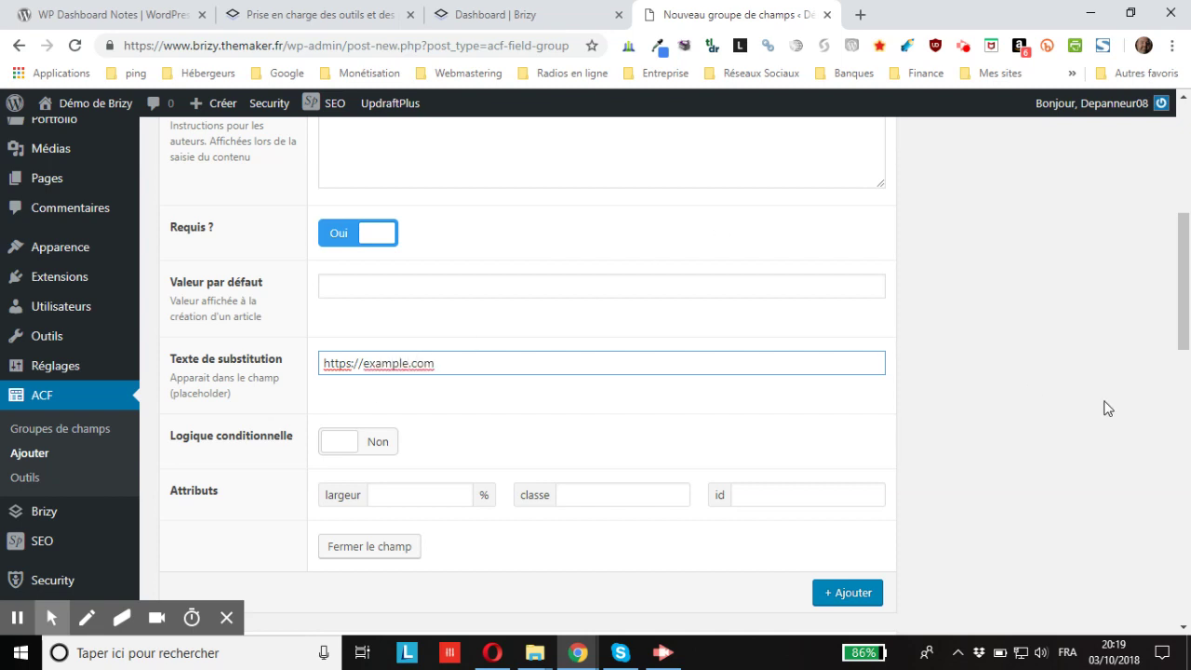
- Turn on conditional logic for the site address field, examine its rule choices, and turn it off again
scroll(786, 346, down, 1)
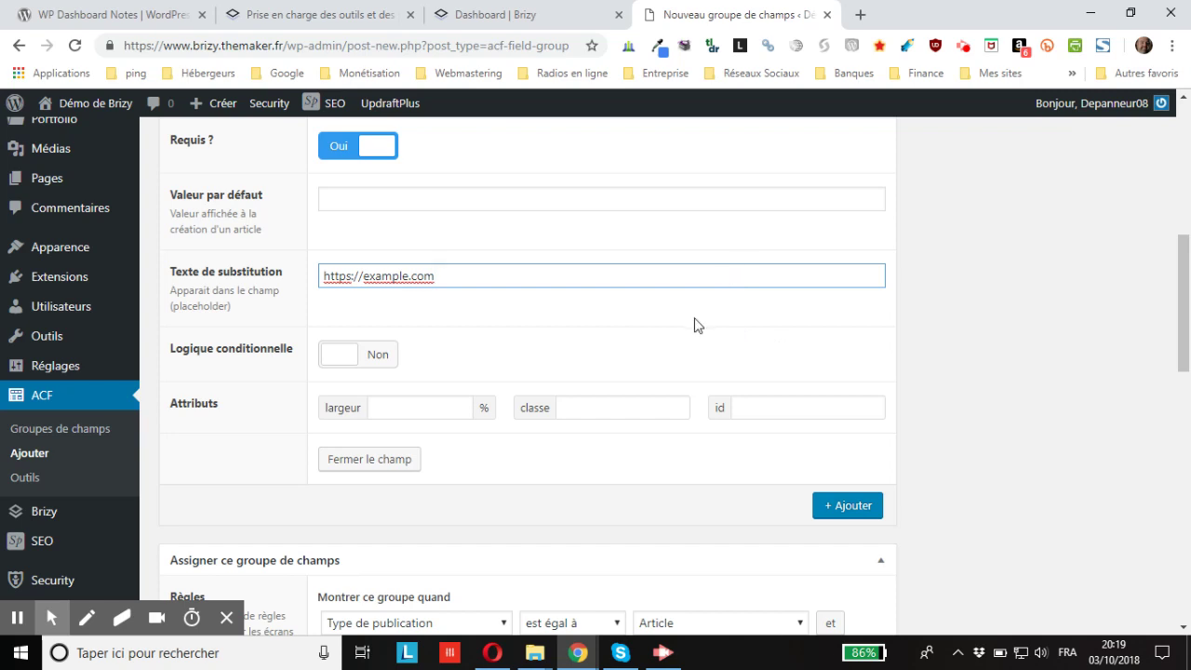
click(339, 360)
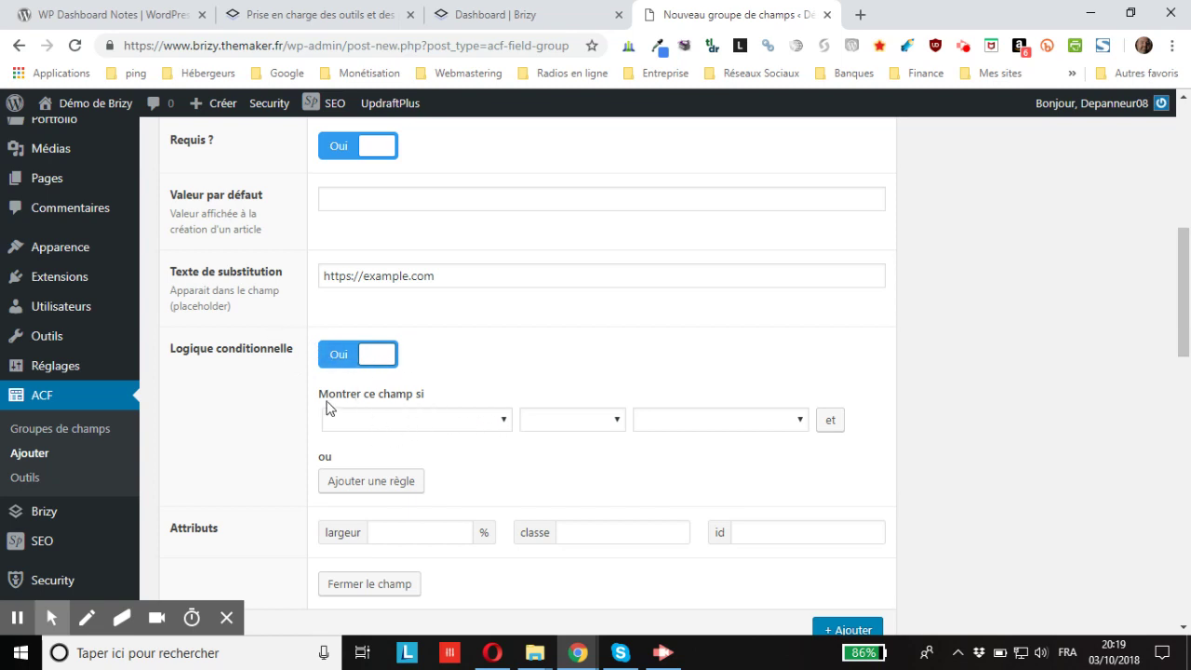
click(420, 424)
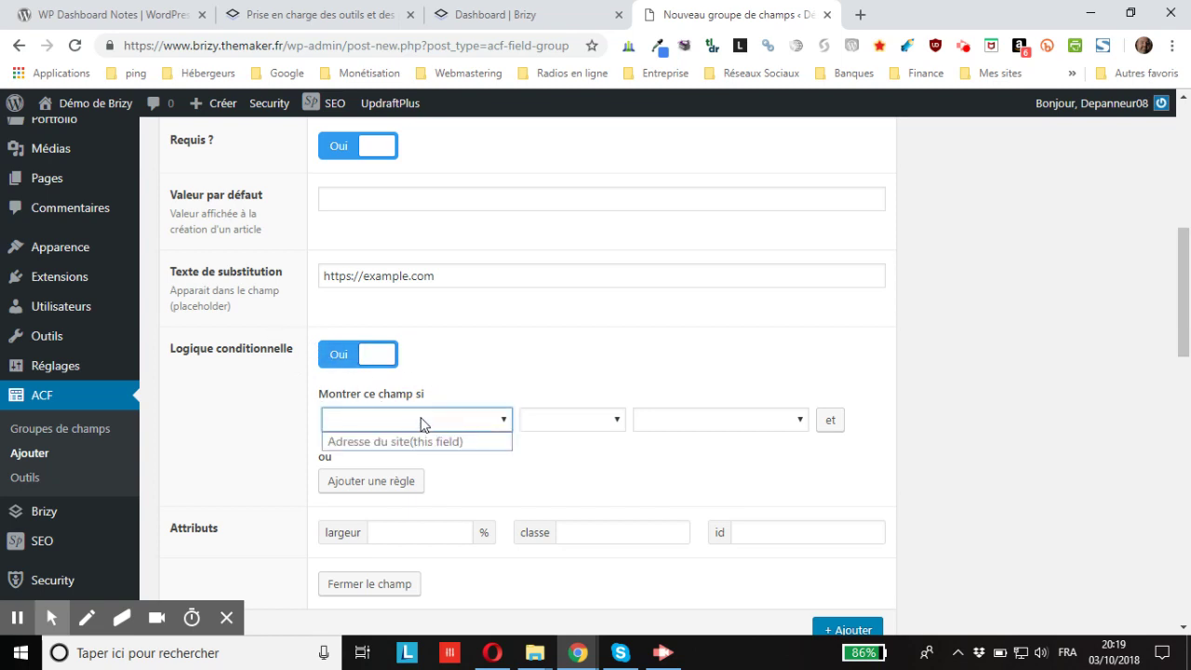
click(573, 417)
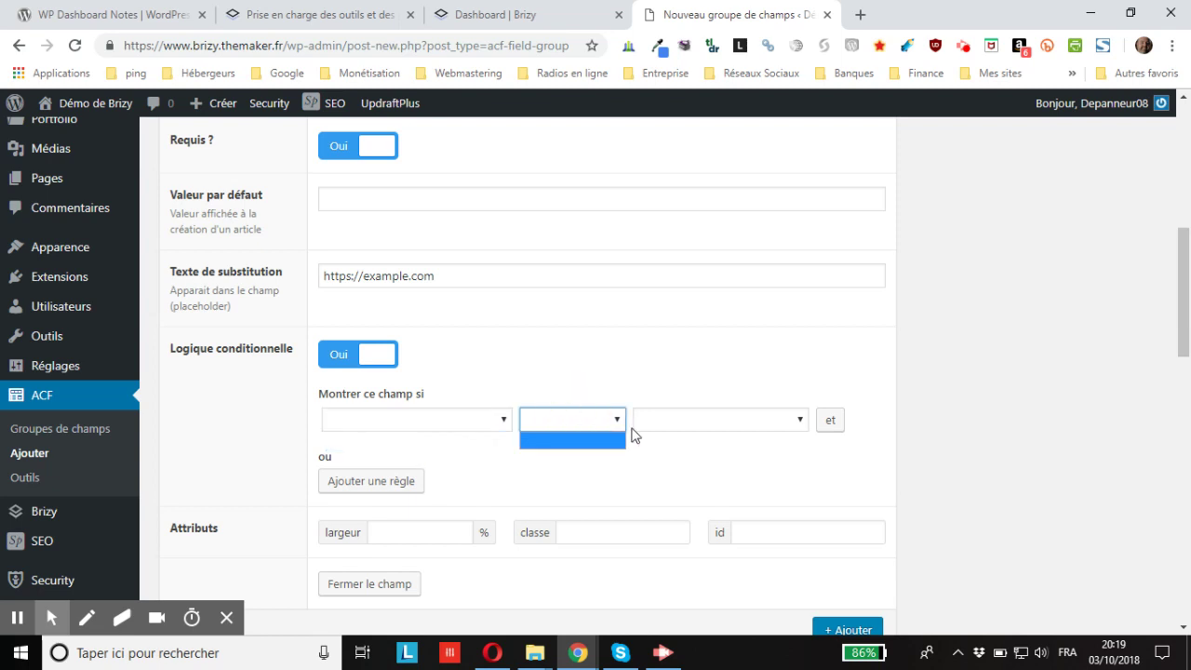
click(758, 426)
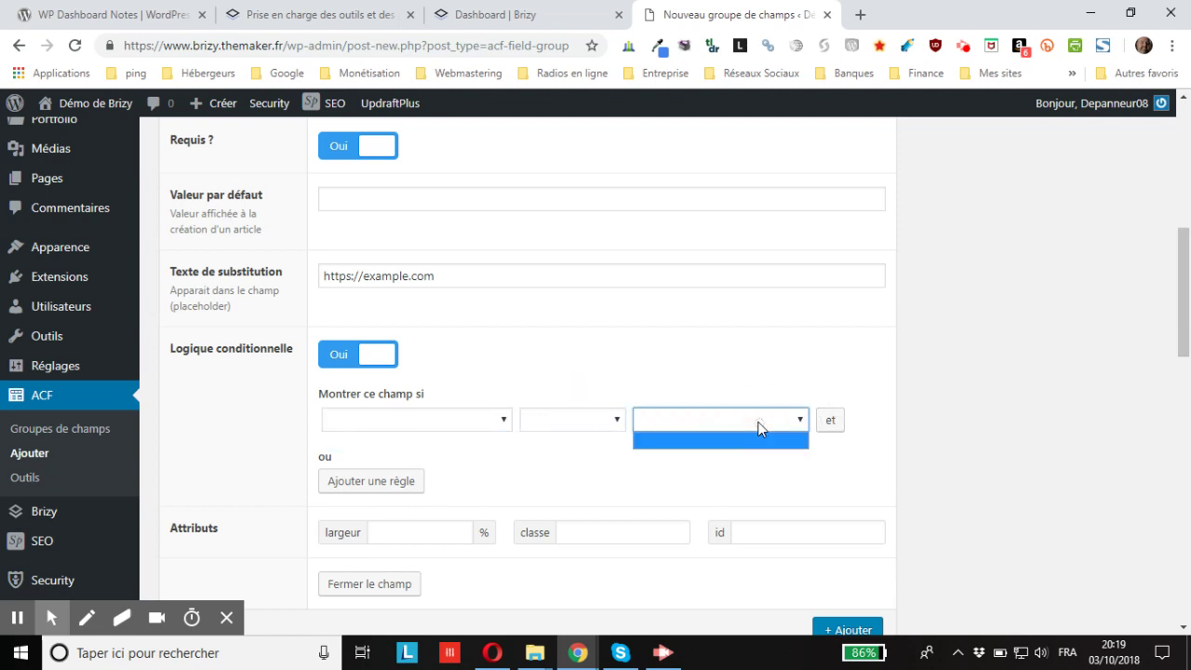
click(437, 423)
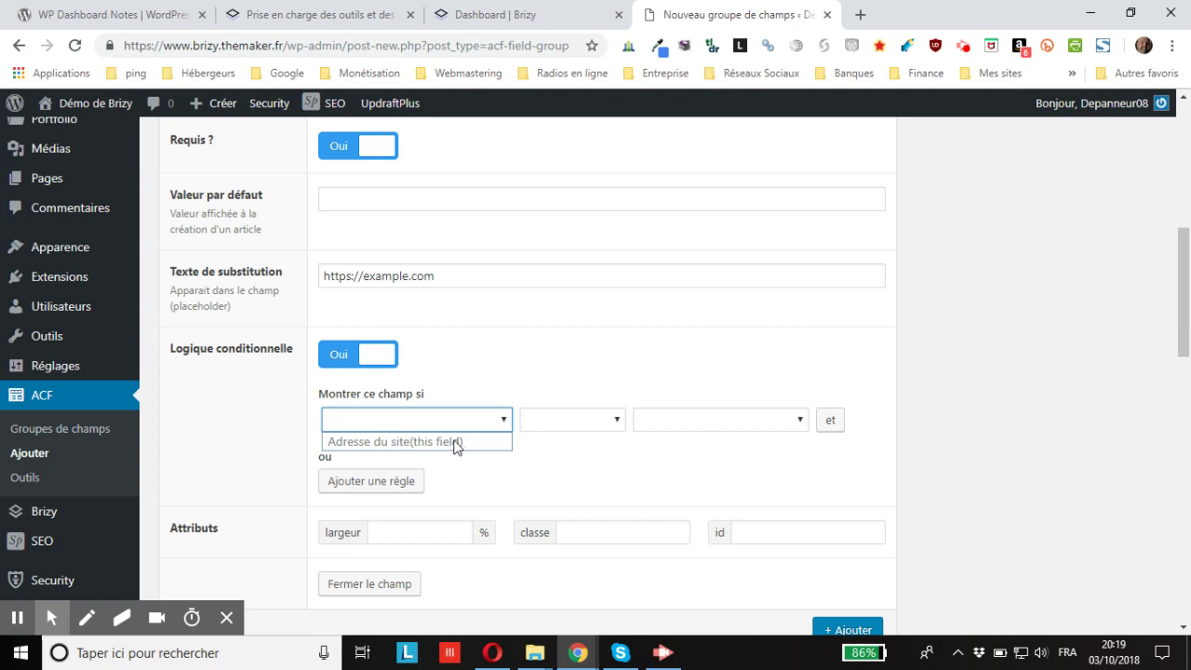
click(743, 425)
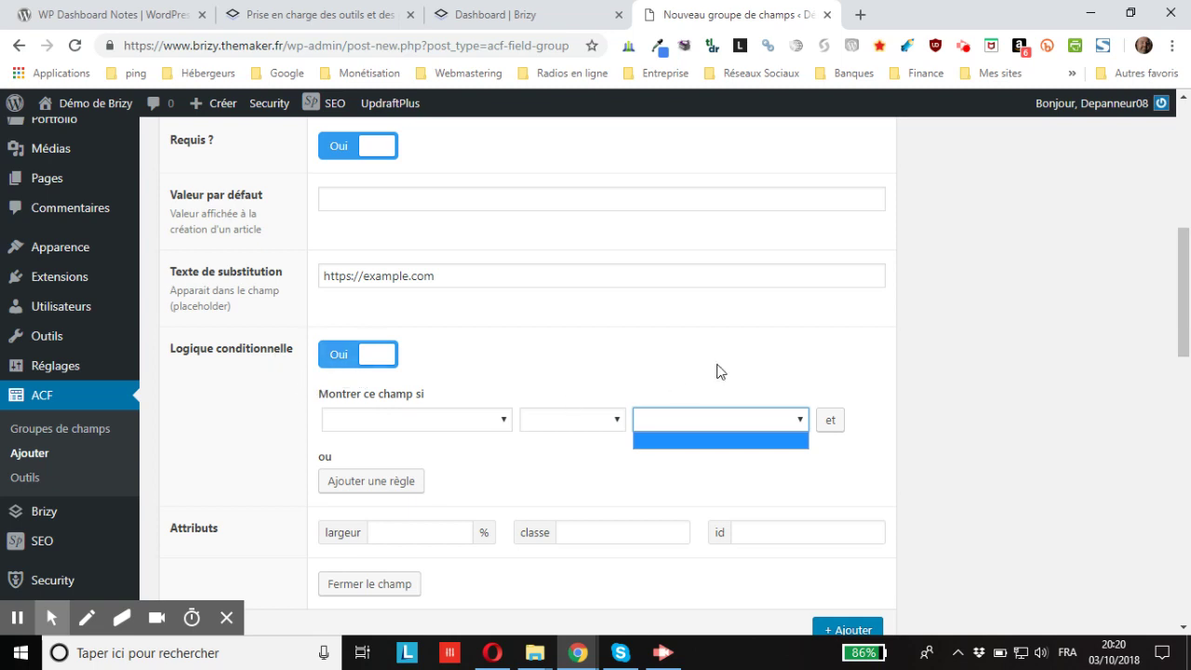
click(332, 360)
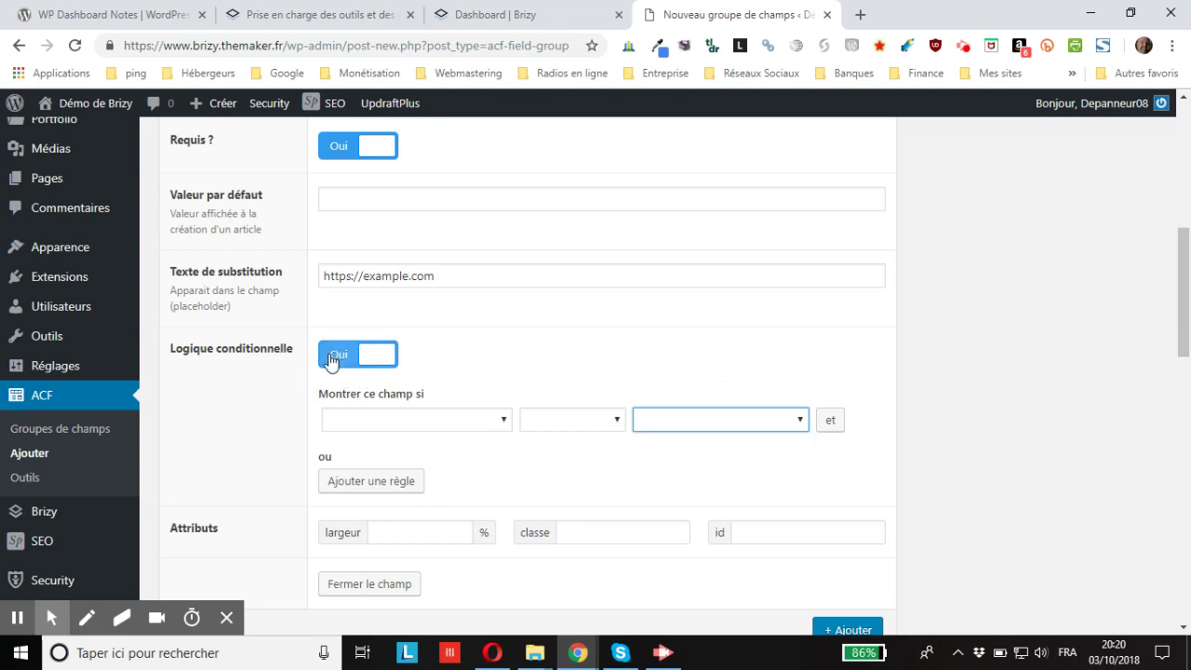
click(332, 360)
- Add a second field titled "Date de création du site" with the name date_de_creation_du_site
scroll(468, 337, down, 1)
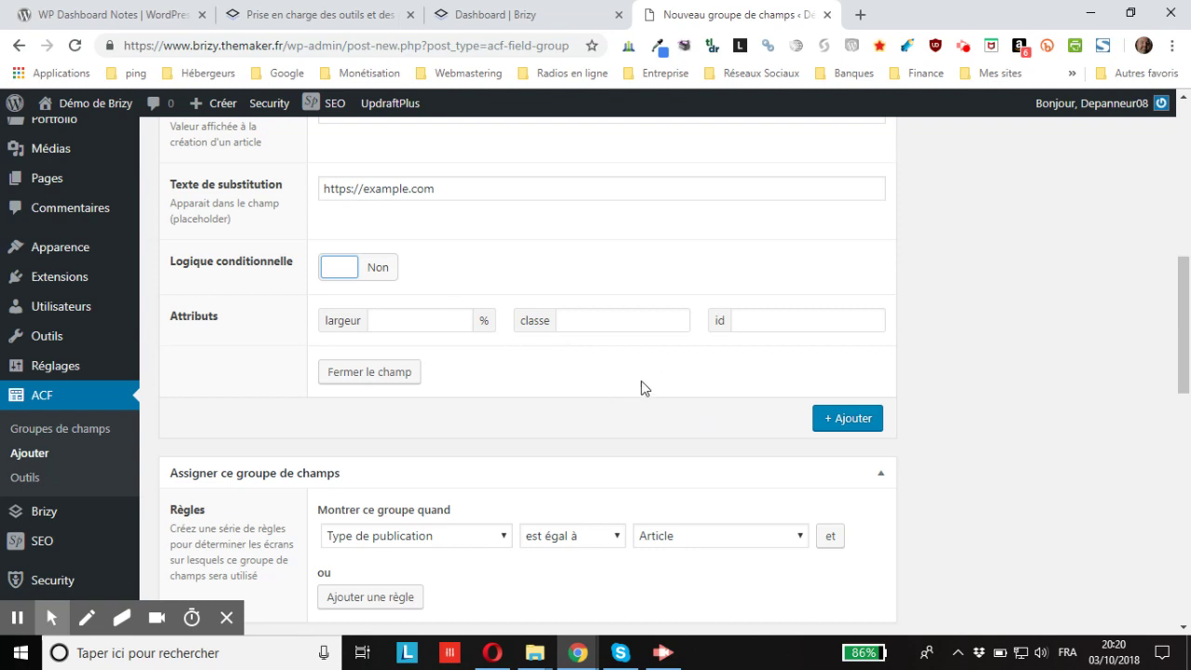
scroll(554, 349, down, 2)
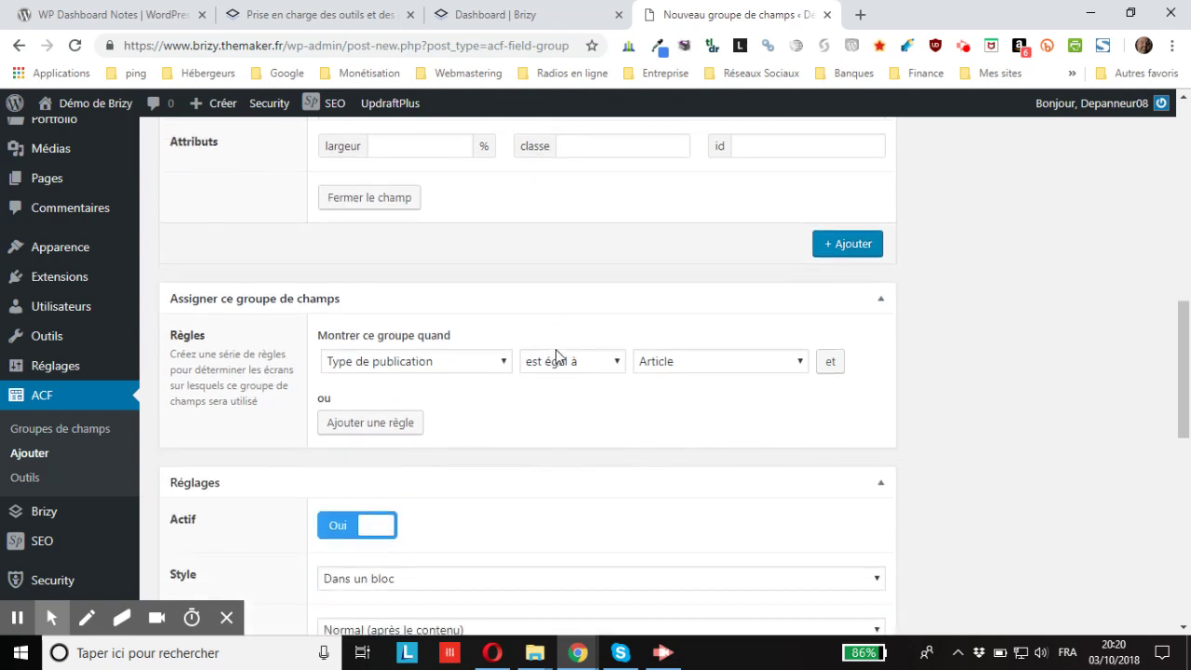
click(848, 245)
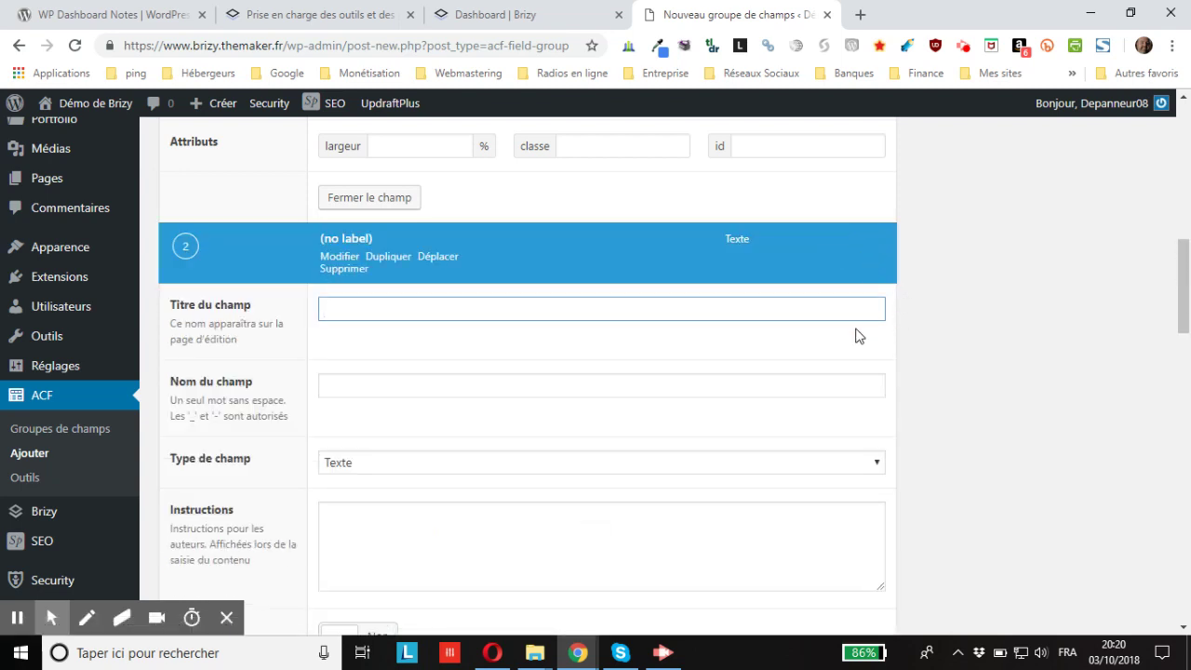
scroll(847, 332, up, 1)
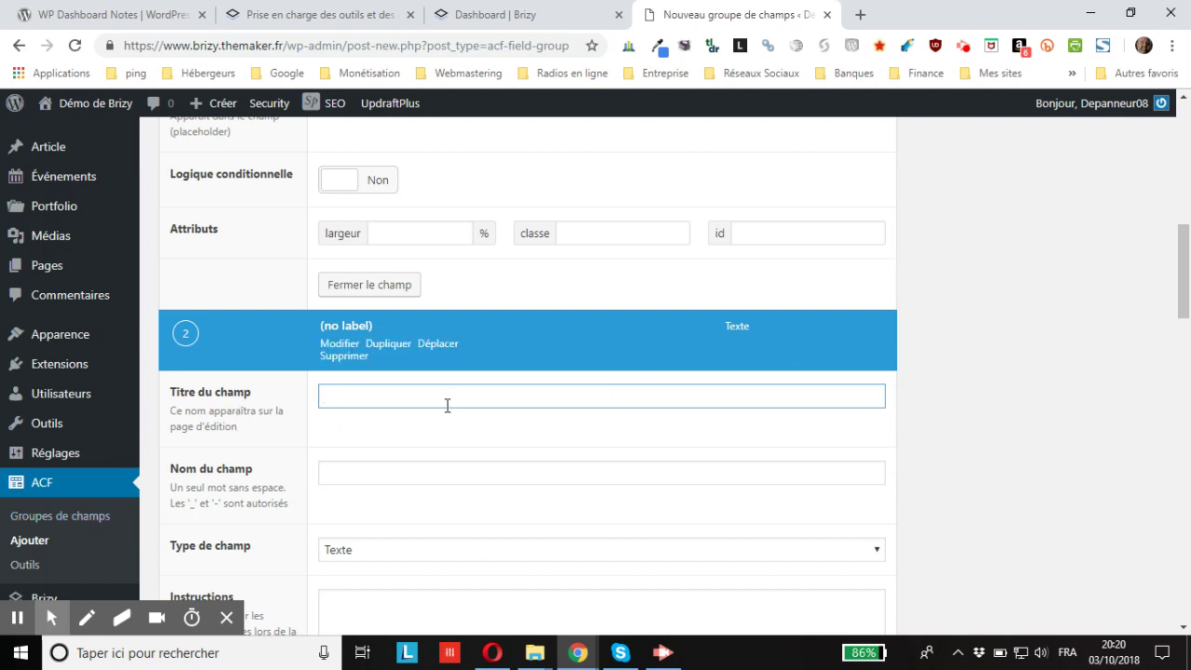
text(Date de création du site)
key(Tab)
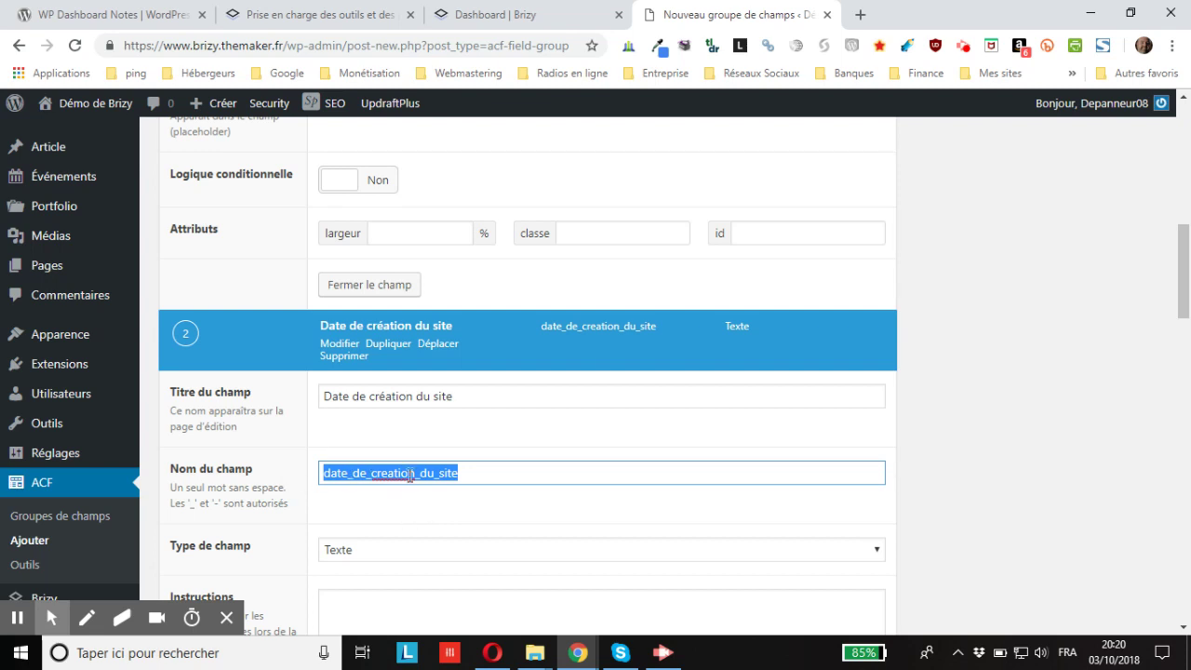
- Set the field type of the site creation date field to Date
scroll(484, 471, down, 1)
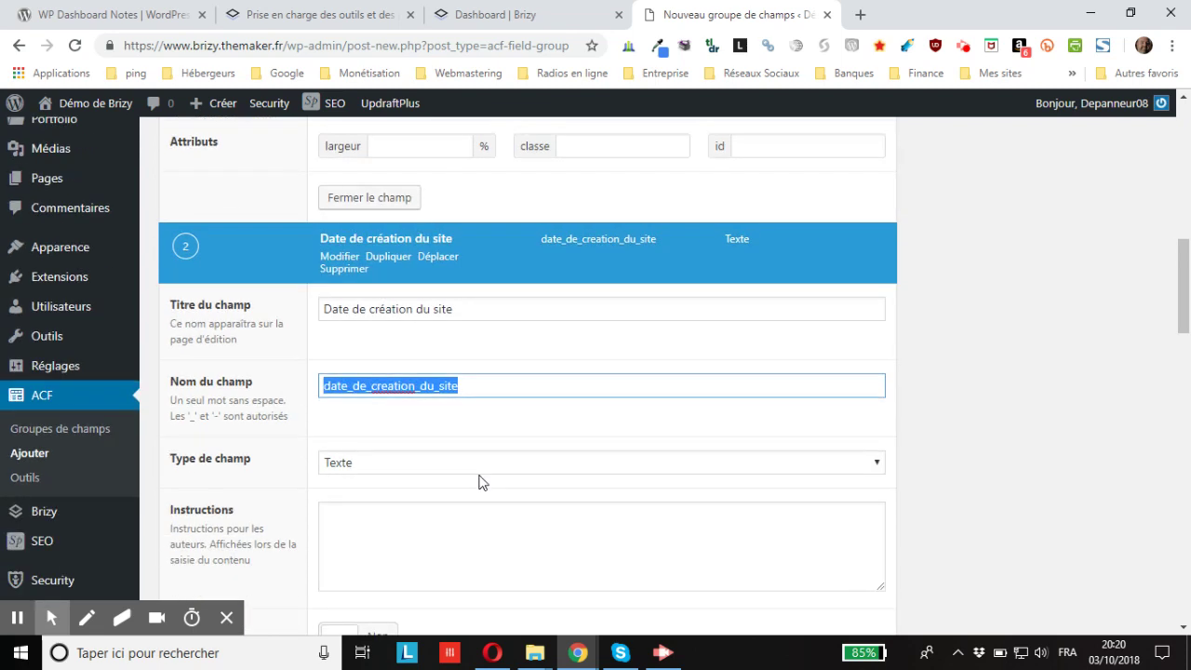
click(374, 470)
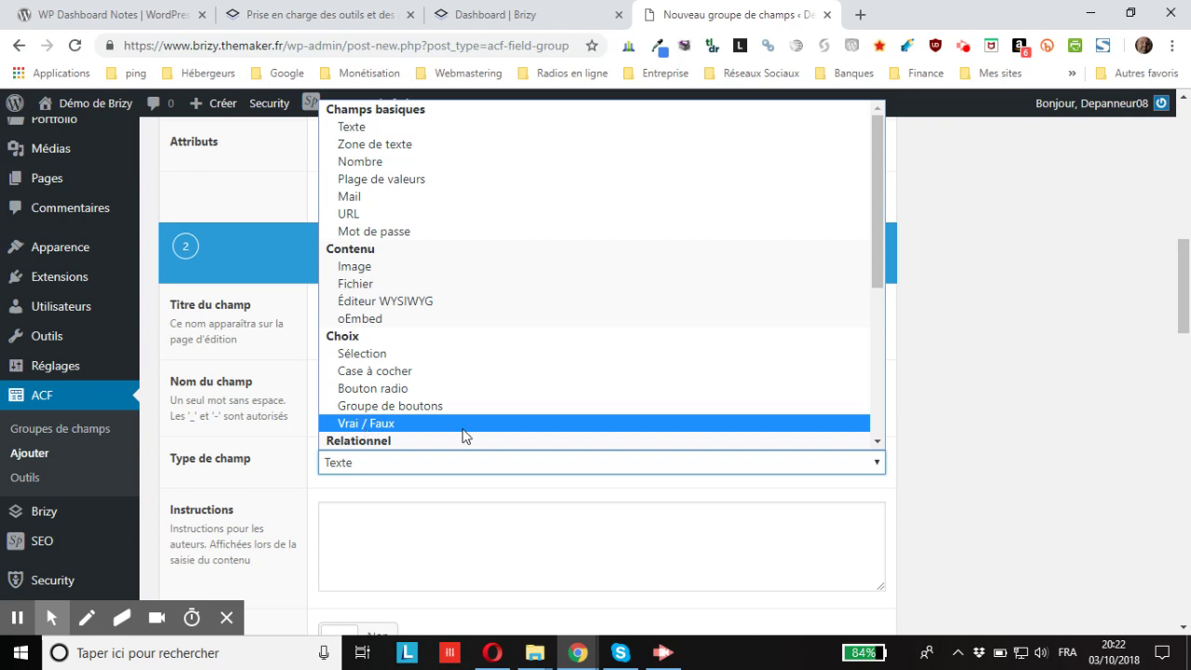
scroll(486, 421, down, 3)
scroll(486, 421, down, 1)
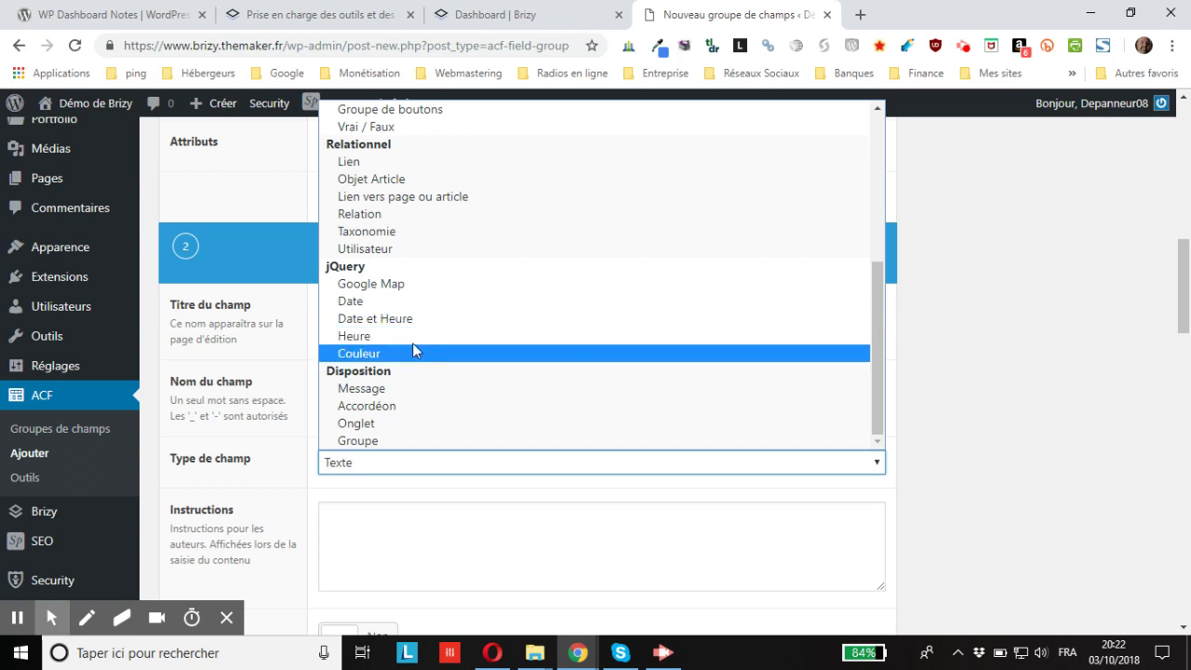
click(348, 302)
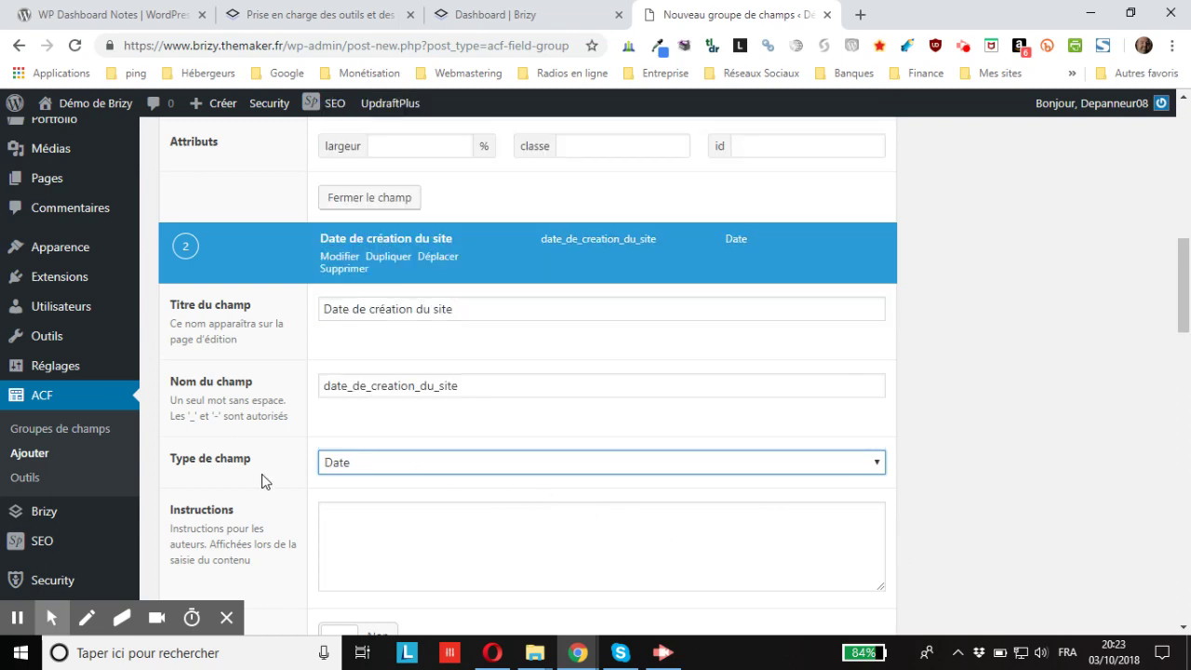
- Enter the date field's author instructions as "Saisissez ici la date de création du site"
scroll(262, 474, down, 2)
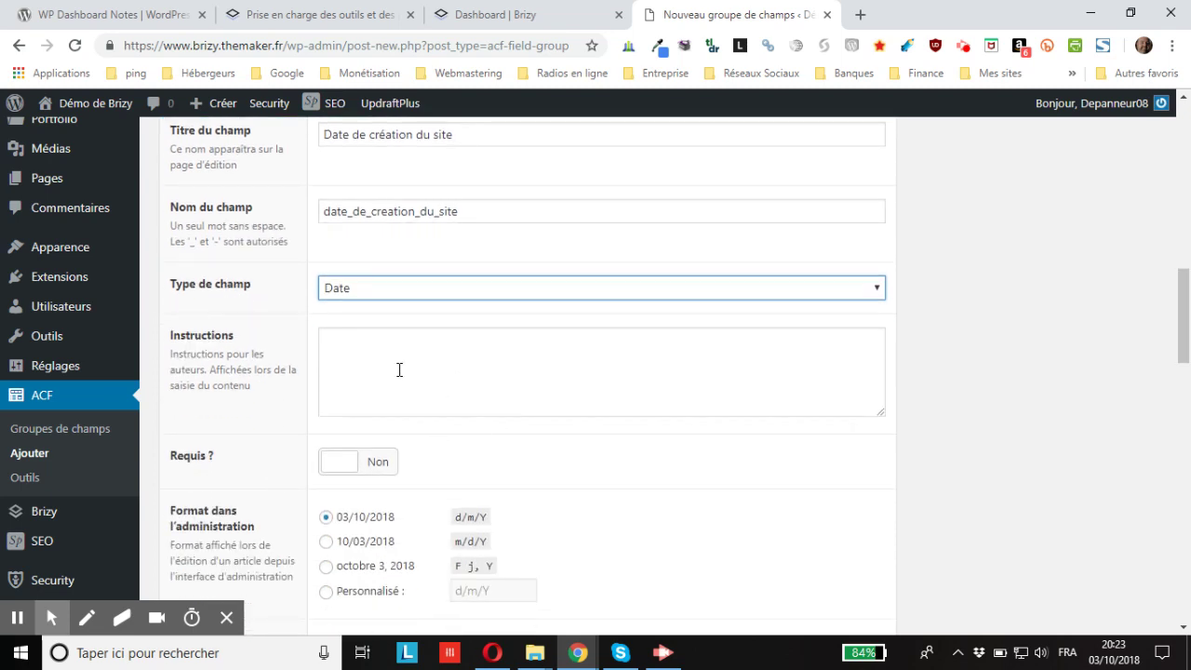
click(399, 369)
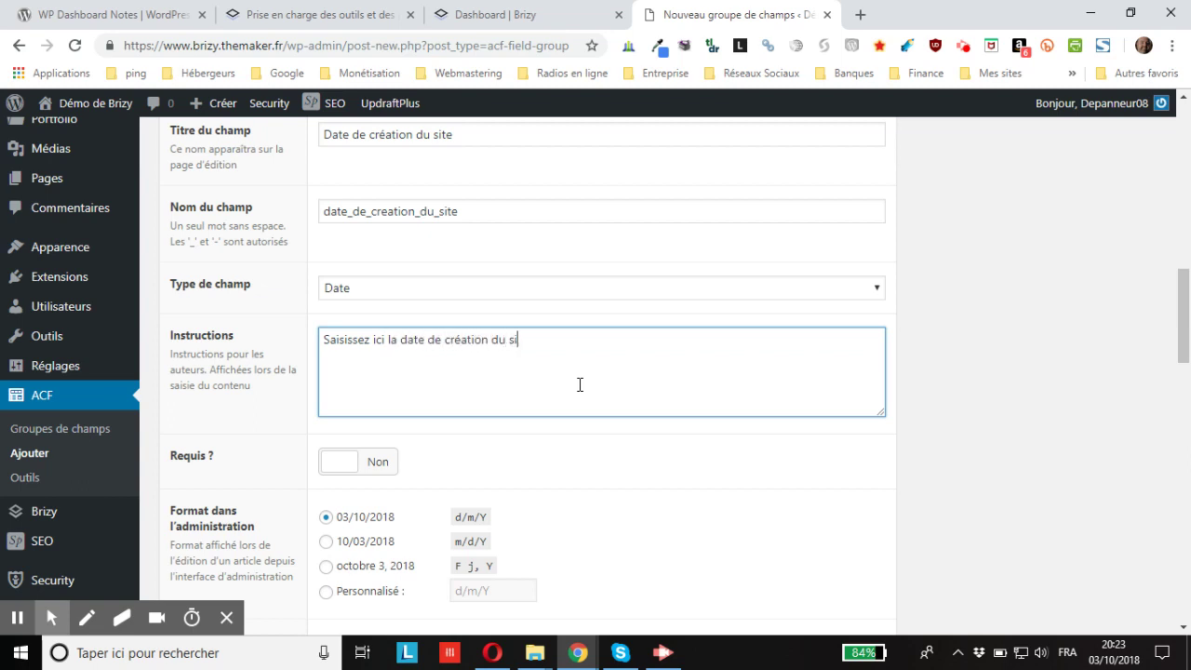
scroll(568, 335, down, 2)
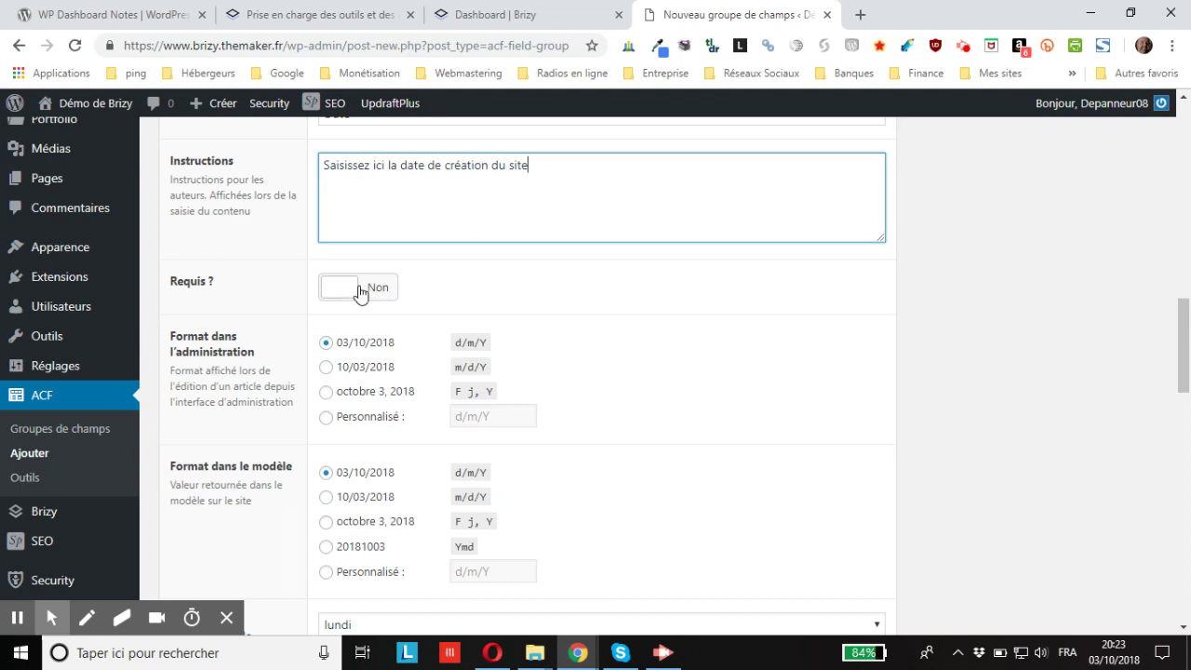
click(336, 293)
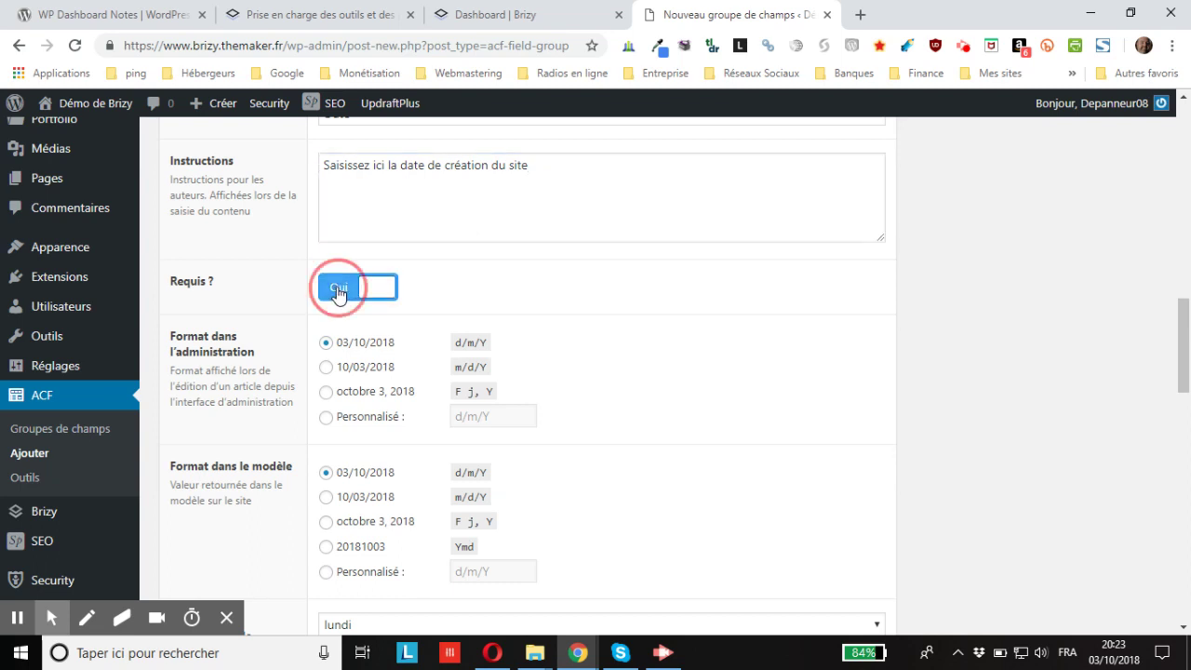
click(335, 290)
- Set the date field's display format in the administration to the custom format "j F Y"
scroll(676, 279, down, 1)
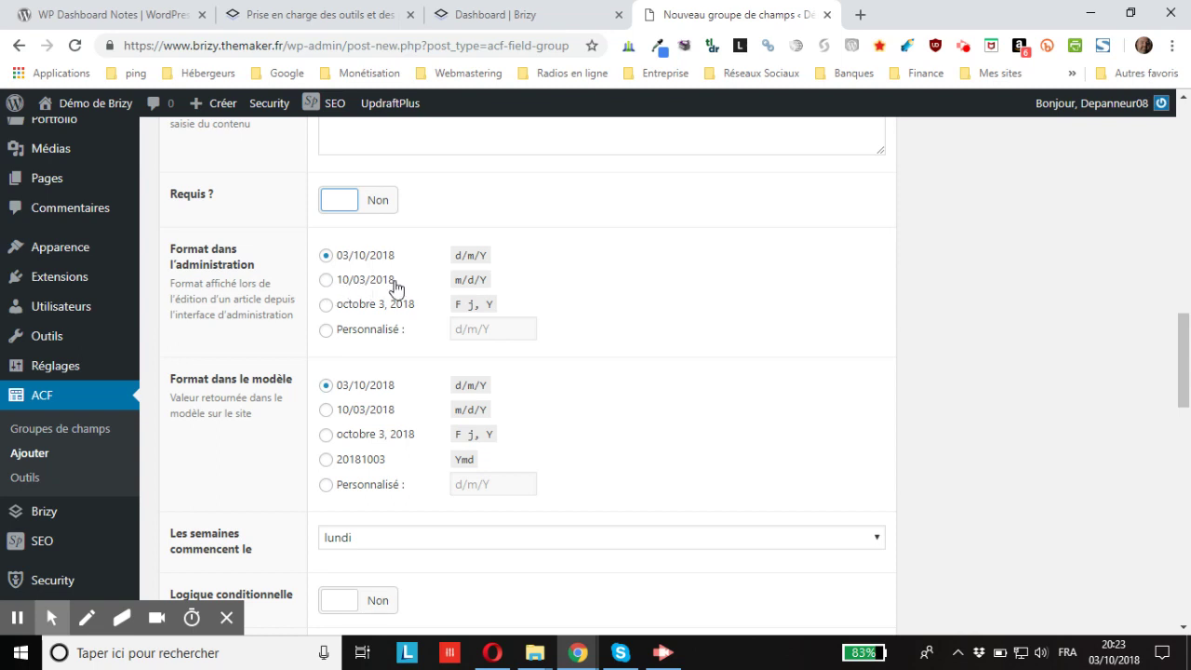
click(326, 281)
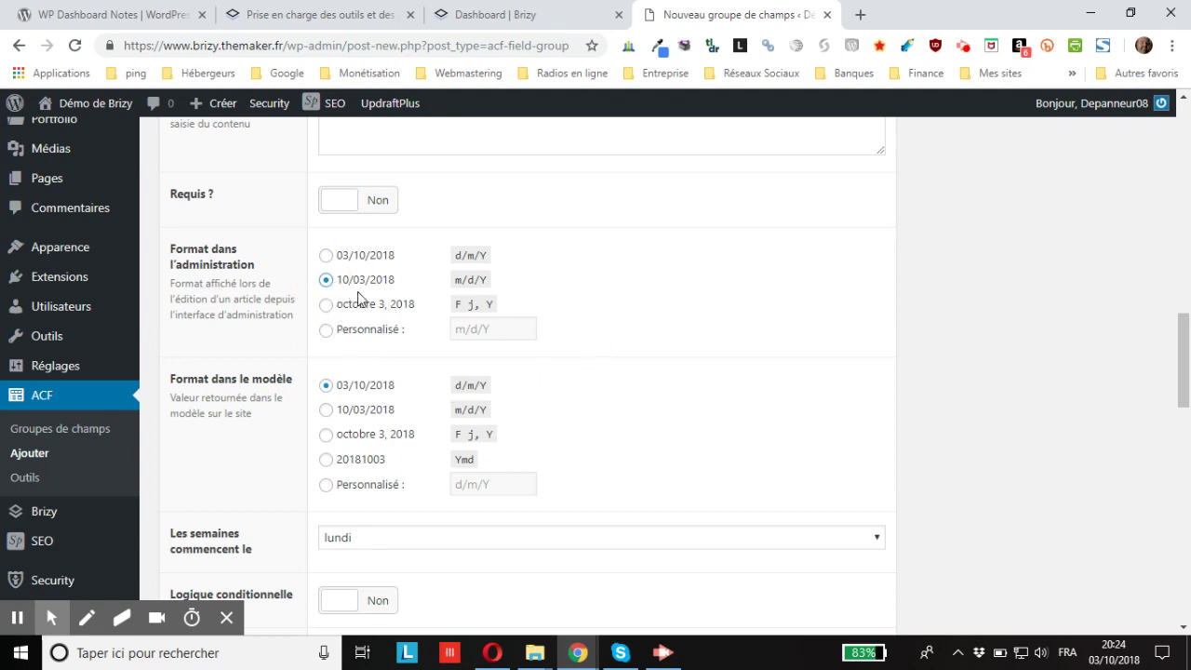
click(326, 331)
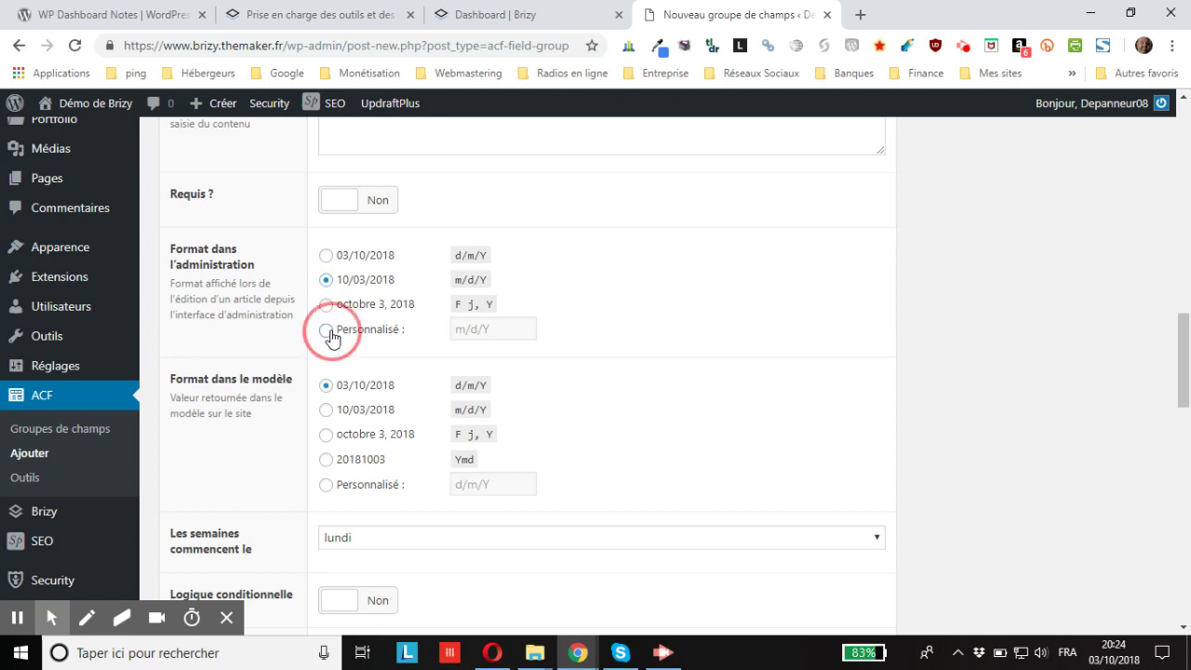
click(415, 334)
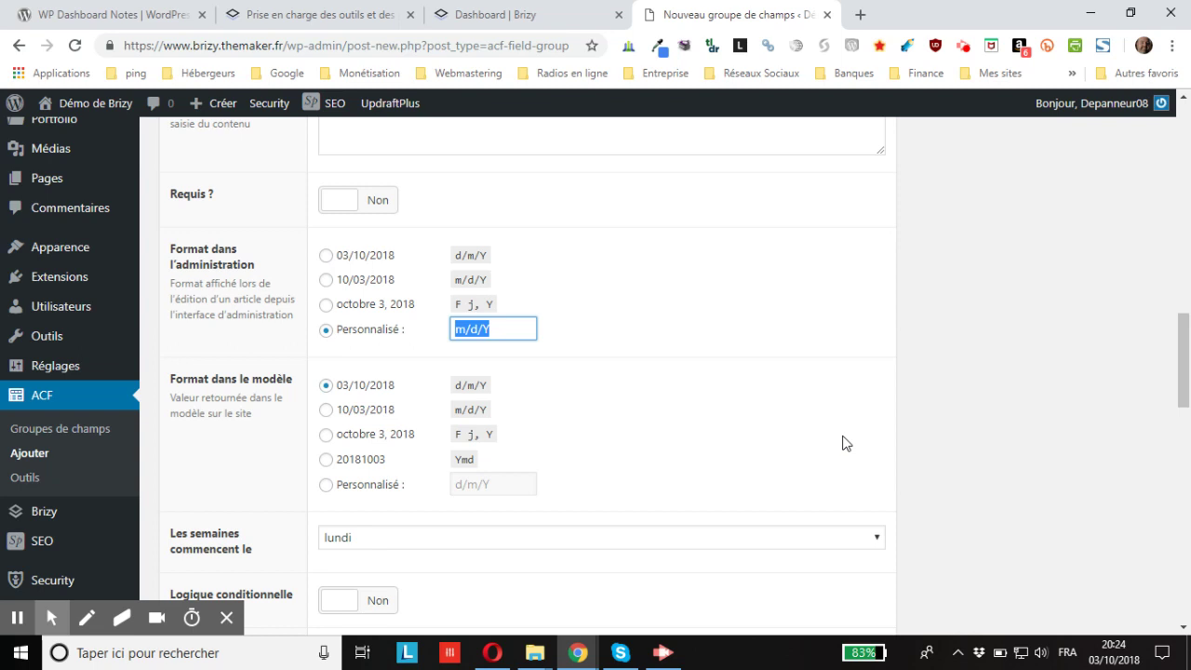
text(j F Y)
- Copy the custom administration format and use it as the date field's custom template format, "j F Y"
drag(511, 336, 453, 328)
right_click(473, 333)
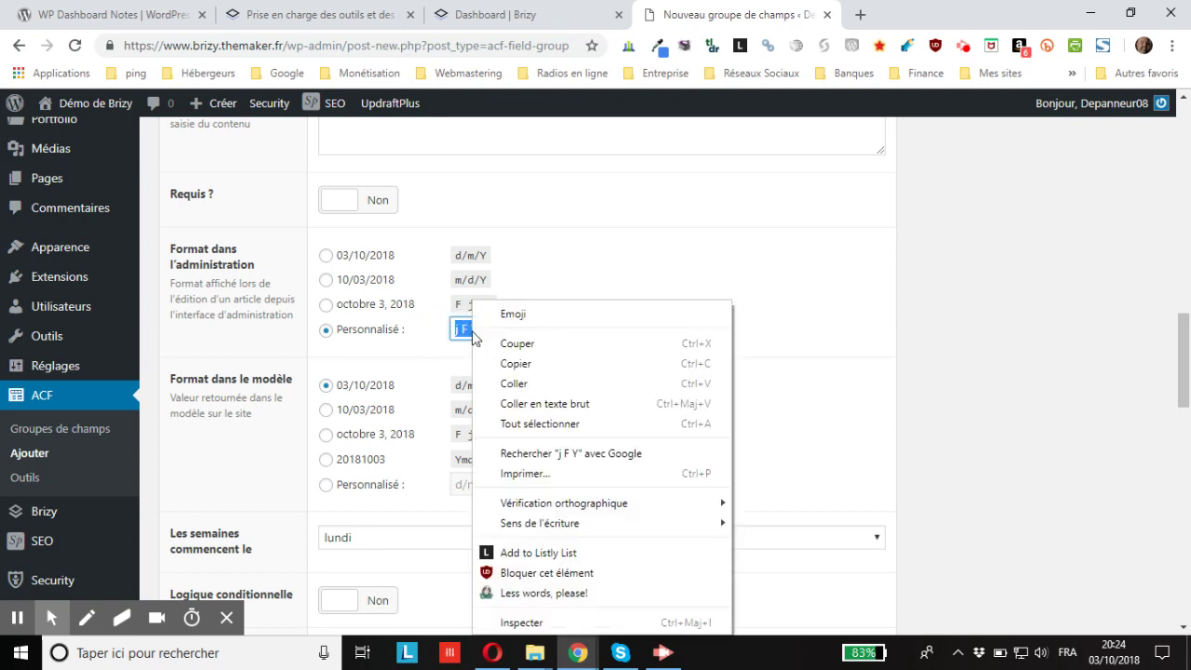
click(528, 372)
scroll(297, 396, down, 2)
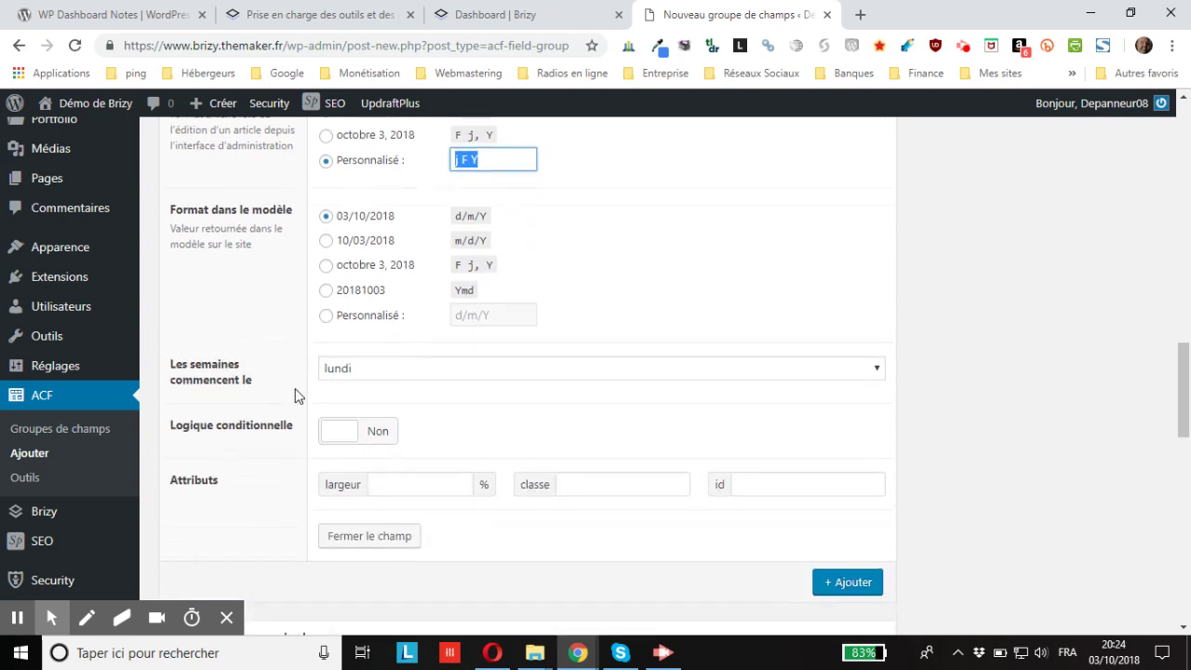
scroll(298, 394, up, 1)
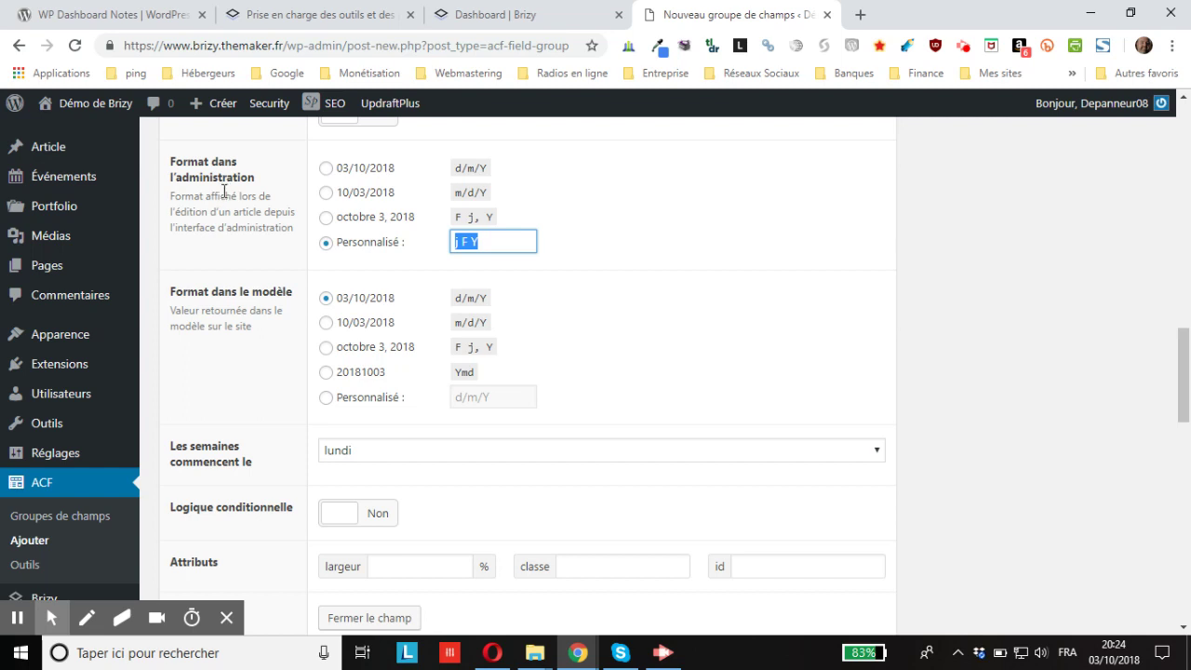
click(326, 401)
click(496, 399)
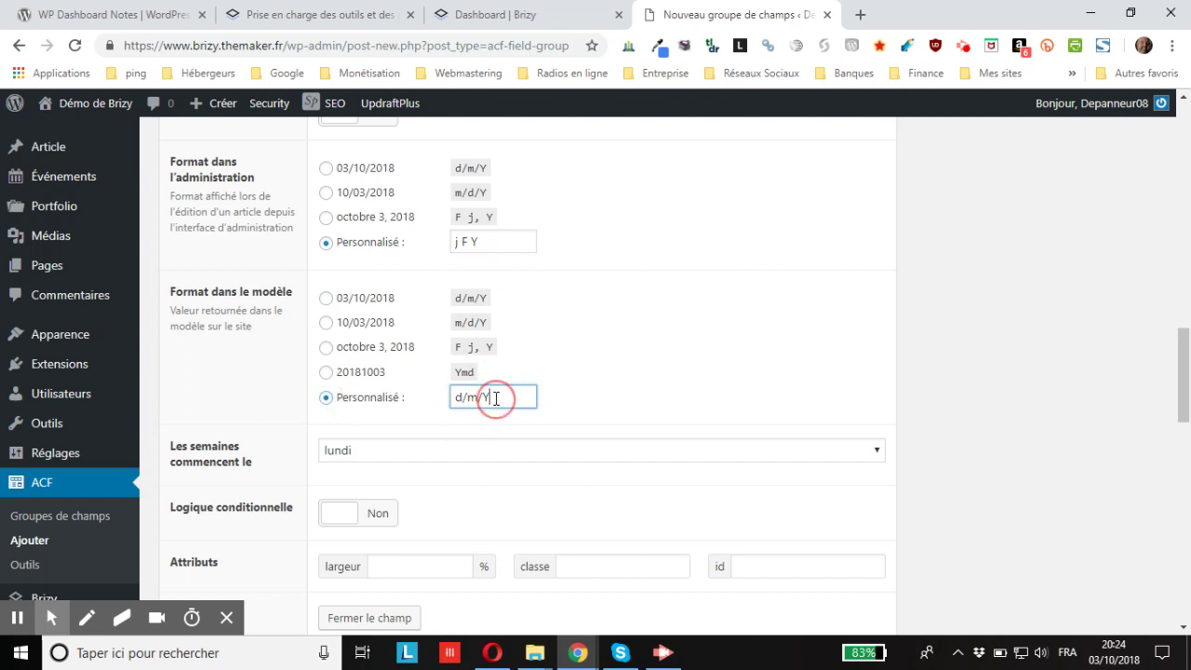
right_click(496, 398)
key(Escape)
click(492, 399)
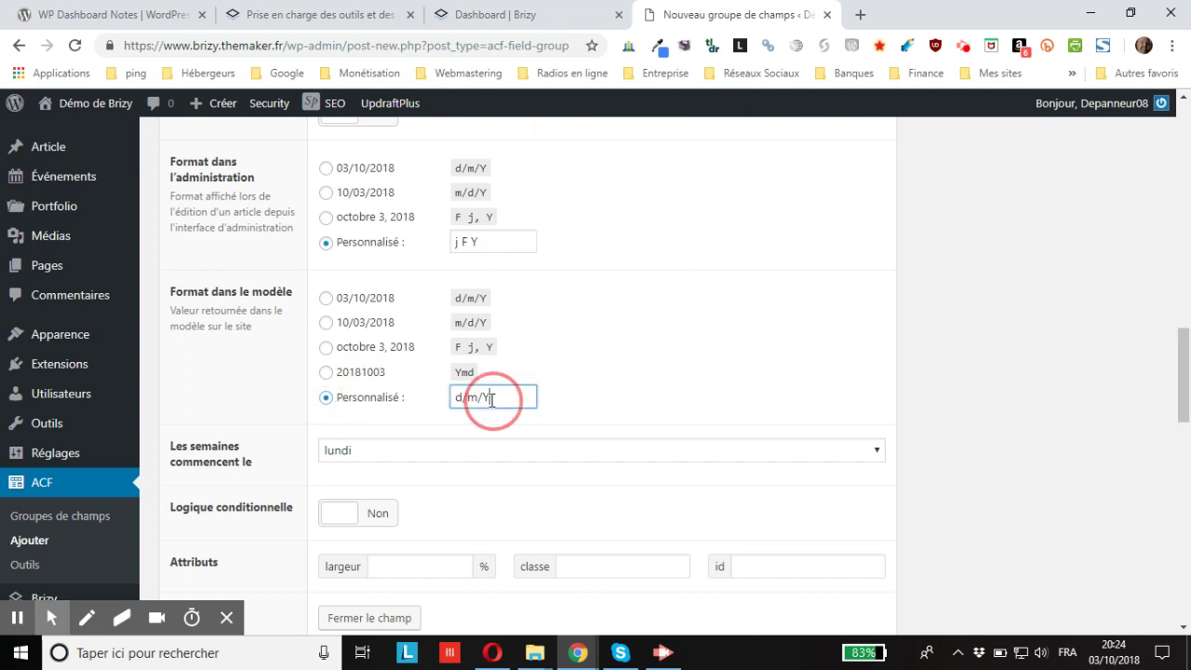
drag(491, 399, 454, 400)
key(ctrl+v)
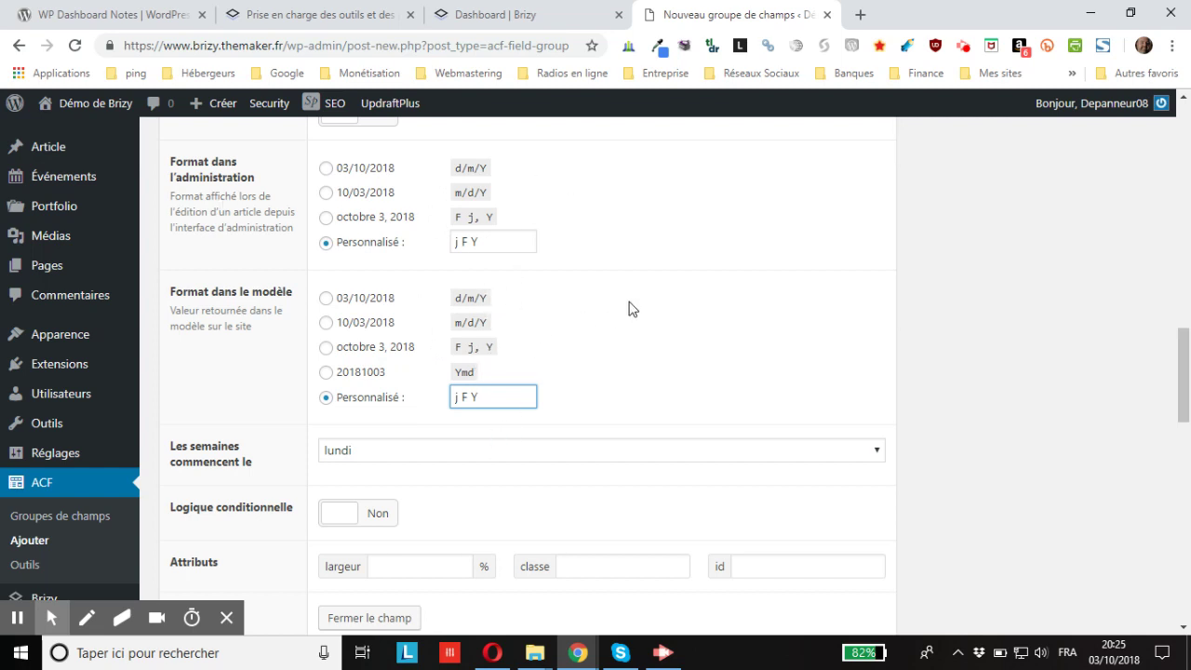
- Examine the days available as the start of the week for the date field
scroll(630, 309, down, 1)
scroll(620, 311, down, 1)
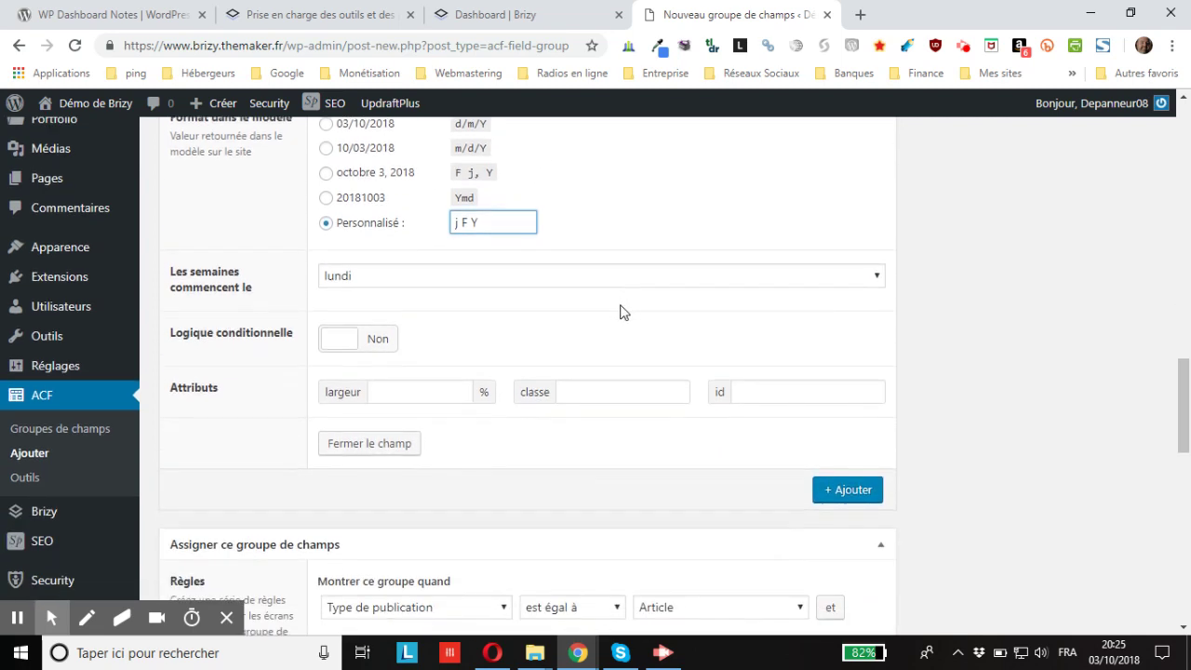
click(435, 279)
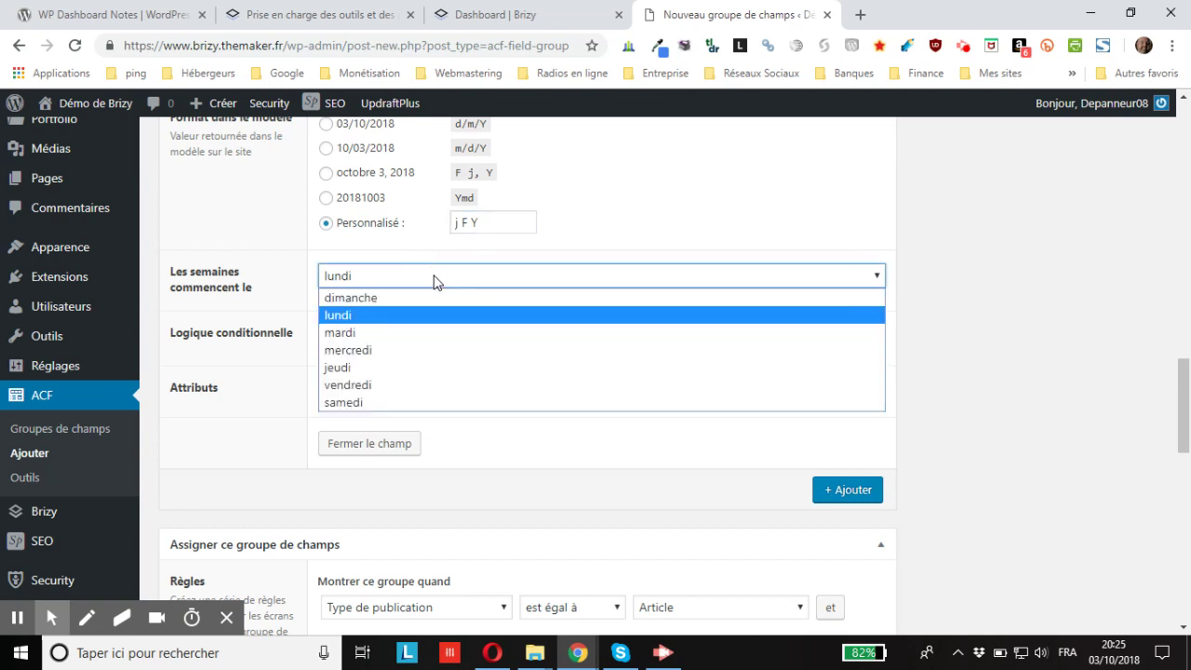
click(434, 279)
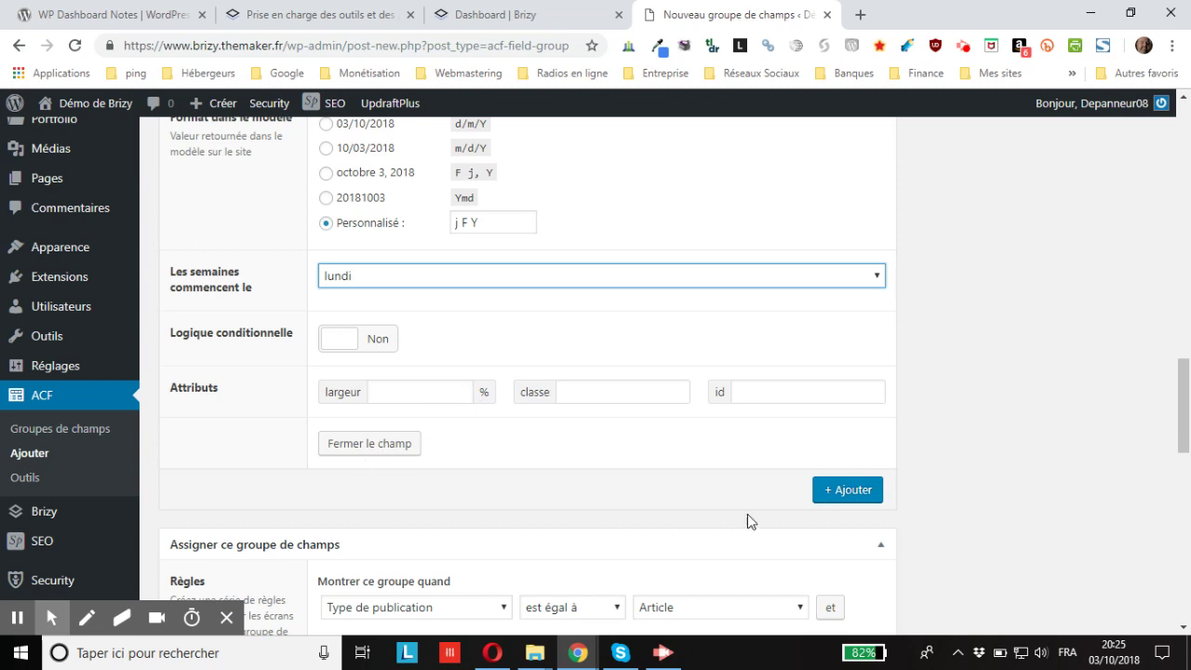
scroll(1079, 486, up, 1)
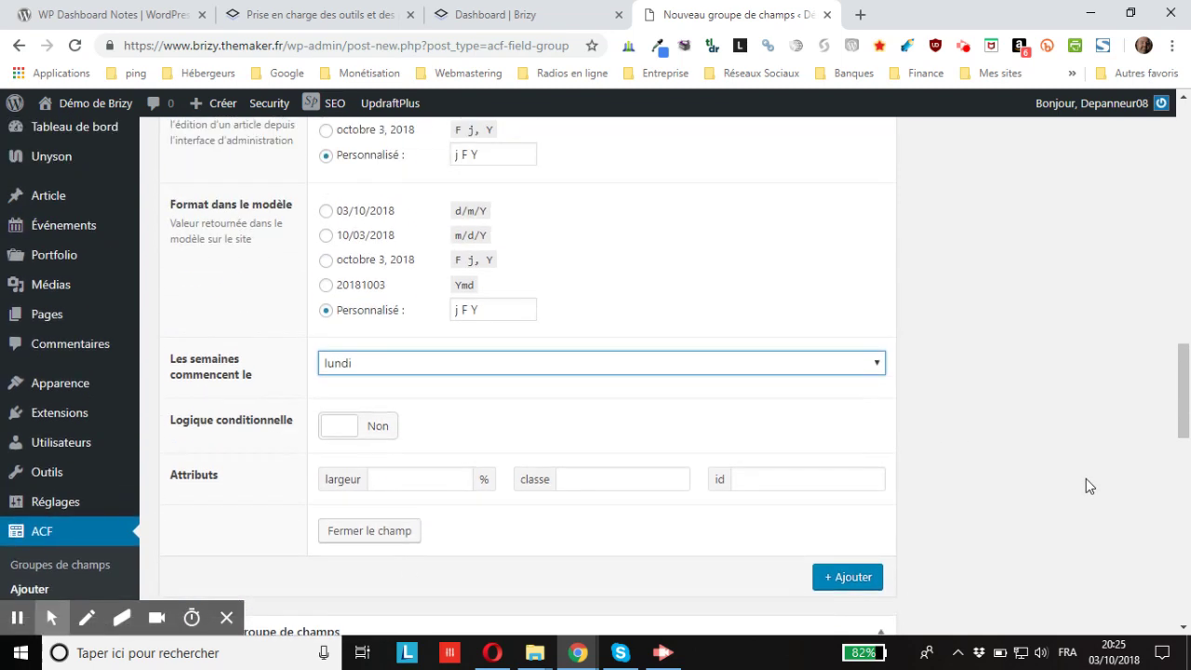
- Publish the "Fiches d'annuaire" field group
scroll(1089, 485, up, 10)
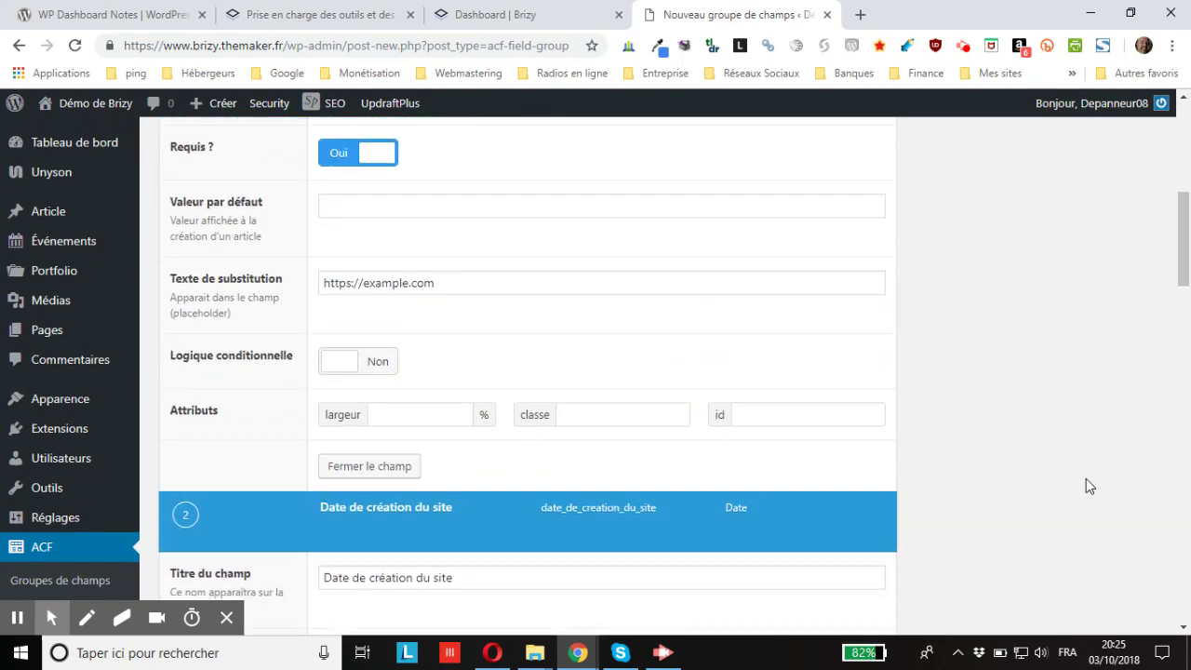
scroll(1089, 485, up, 6)
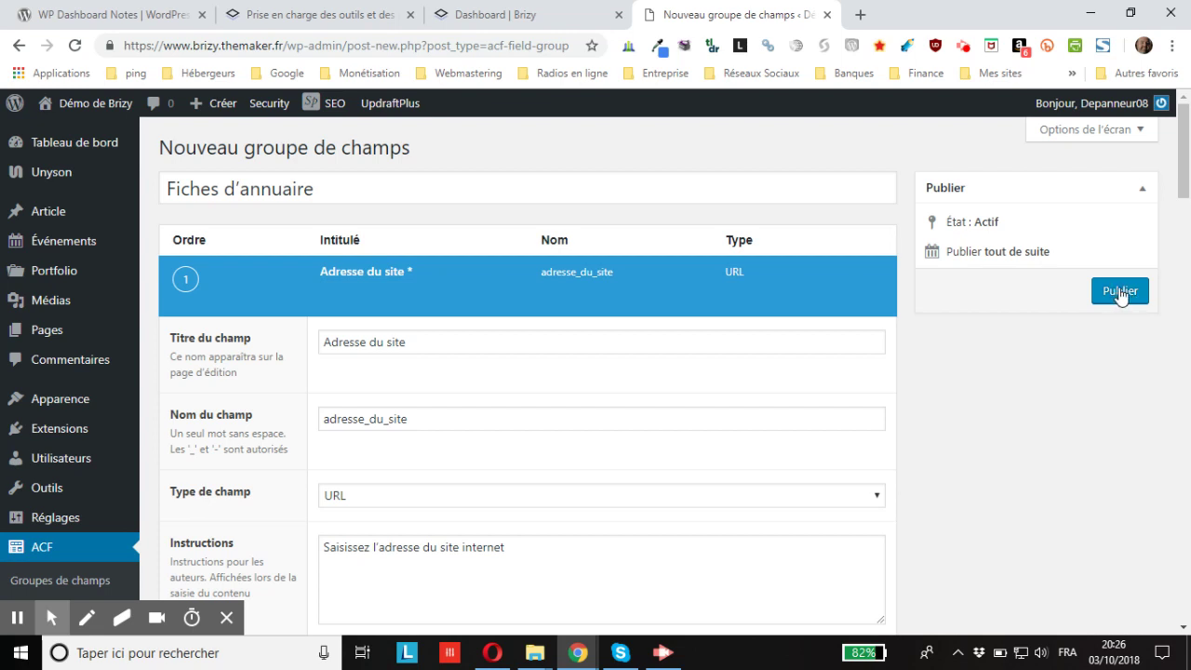
click(1121, 291)
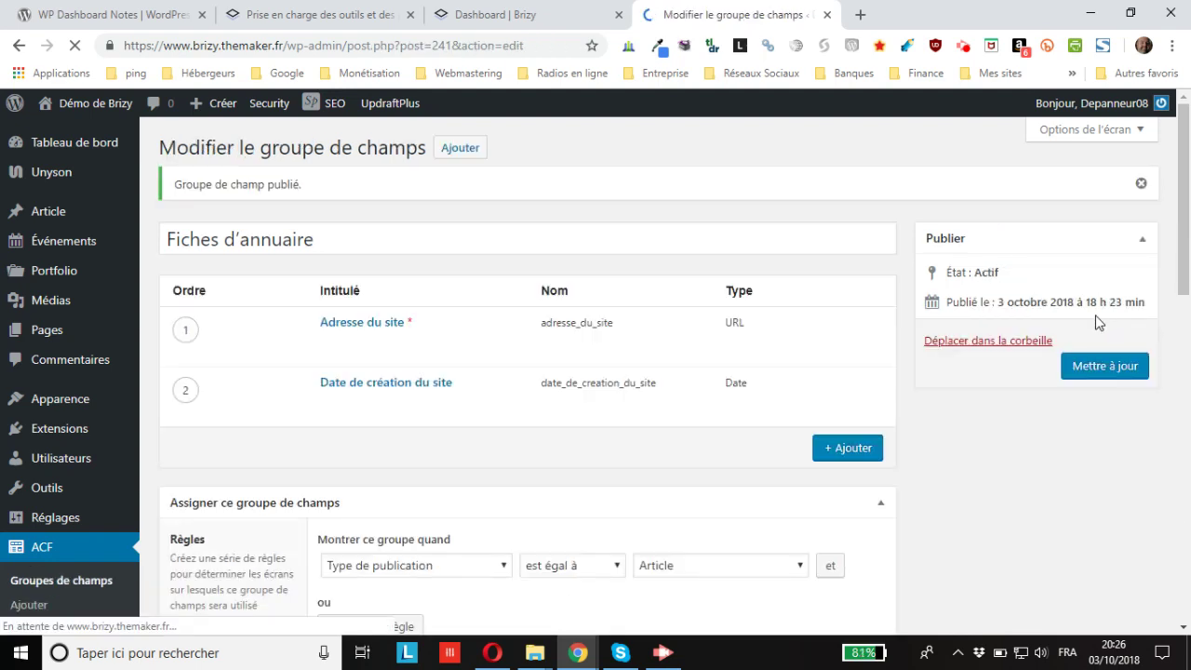
- Examine the operators and publication types available in the field group's assignment rule
scroll(752, 501, down, 1)
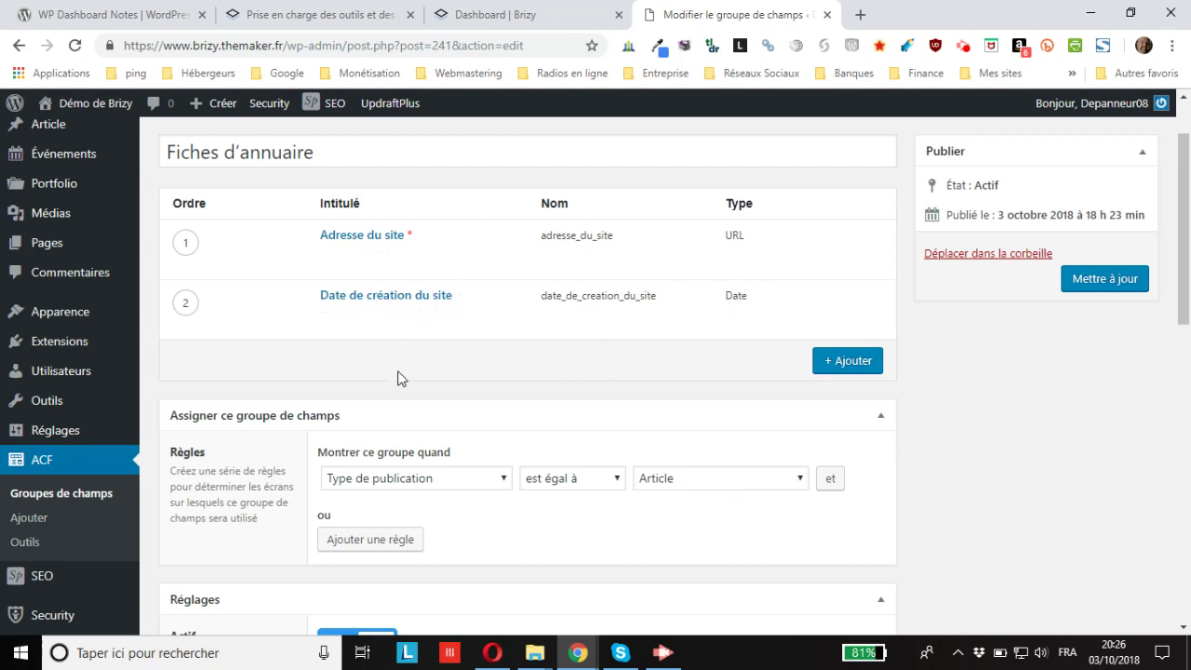
scroll(397, 377, down, 2)
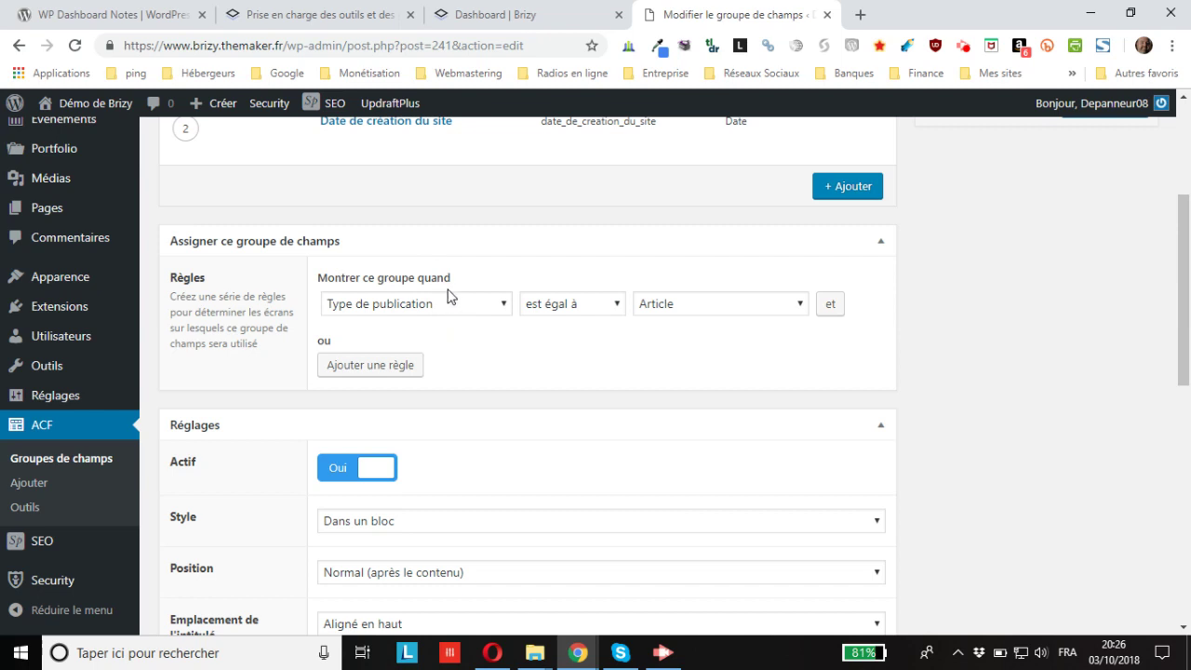
click(498, 314)
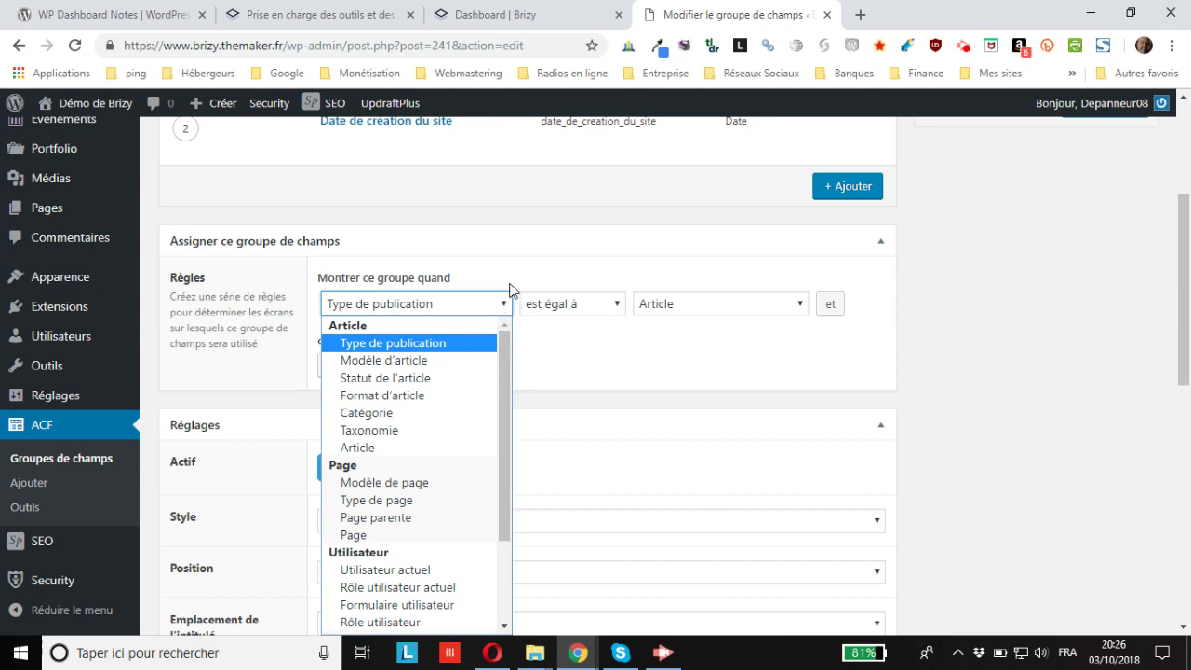
scroll(506, 286, down, 1)
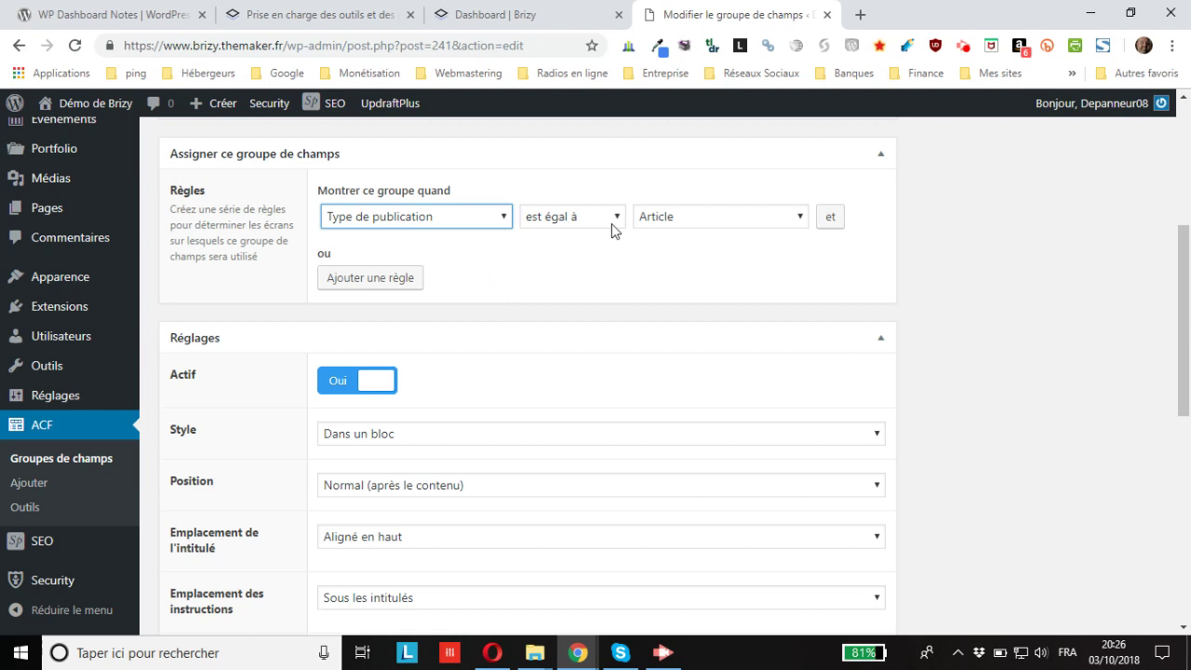
click(581, 218)
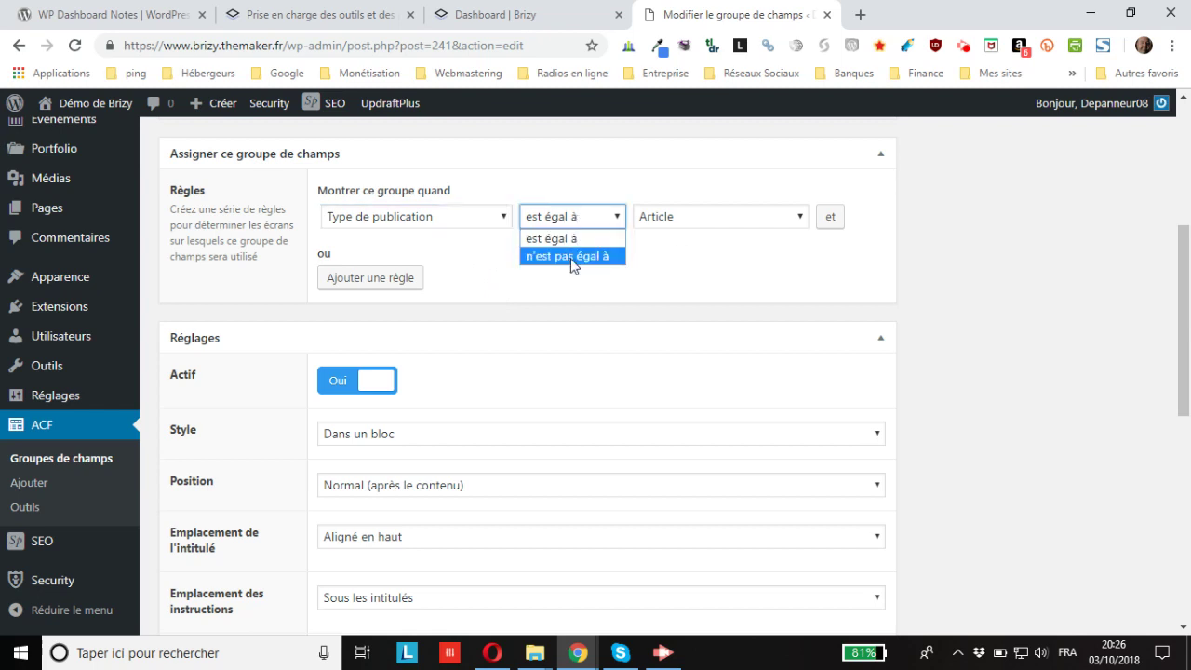
click(573, 214)
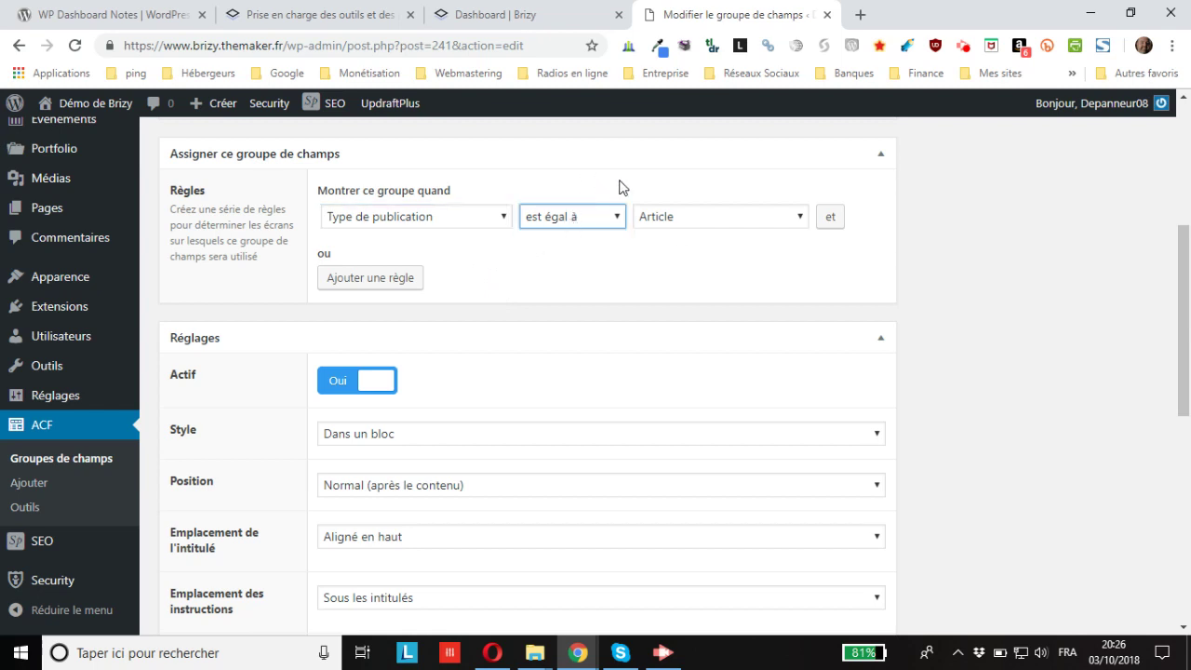
click(708, 218)
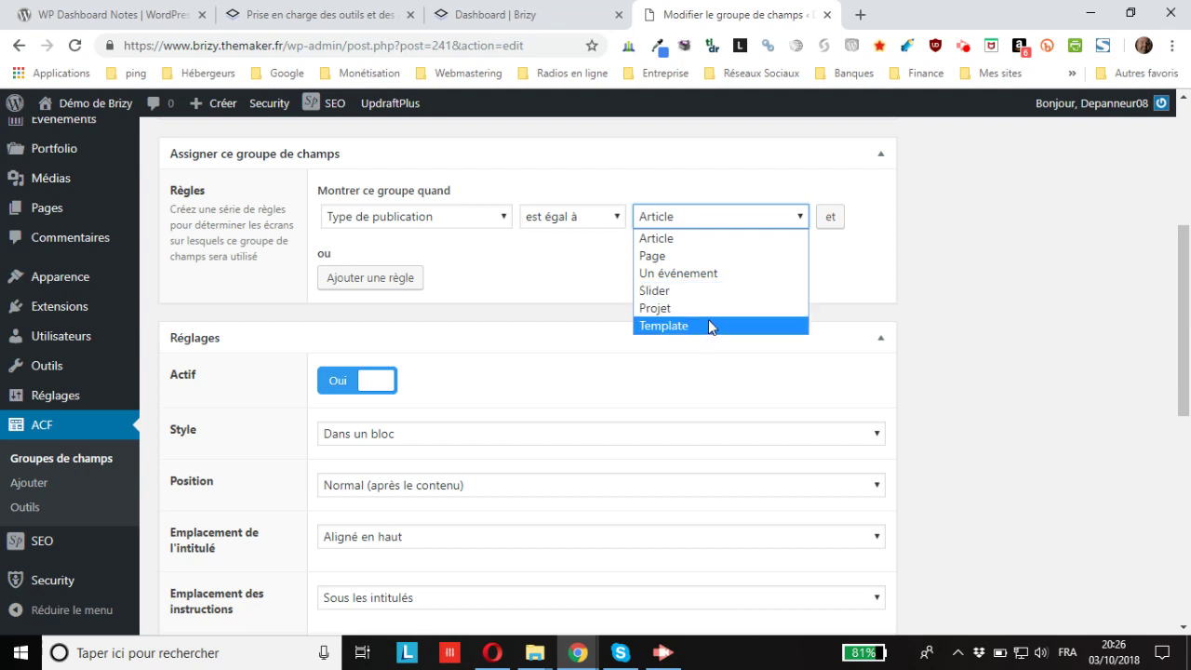
click(720, 182)
click(712, 214)
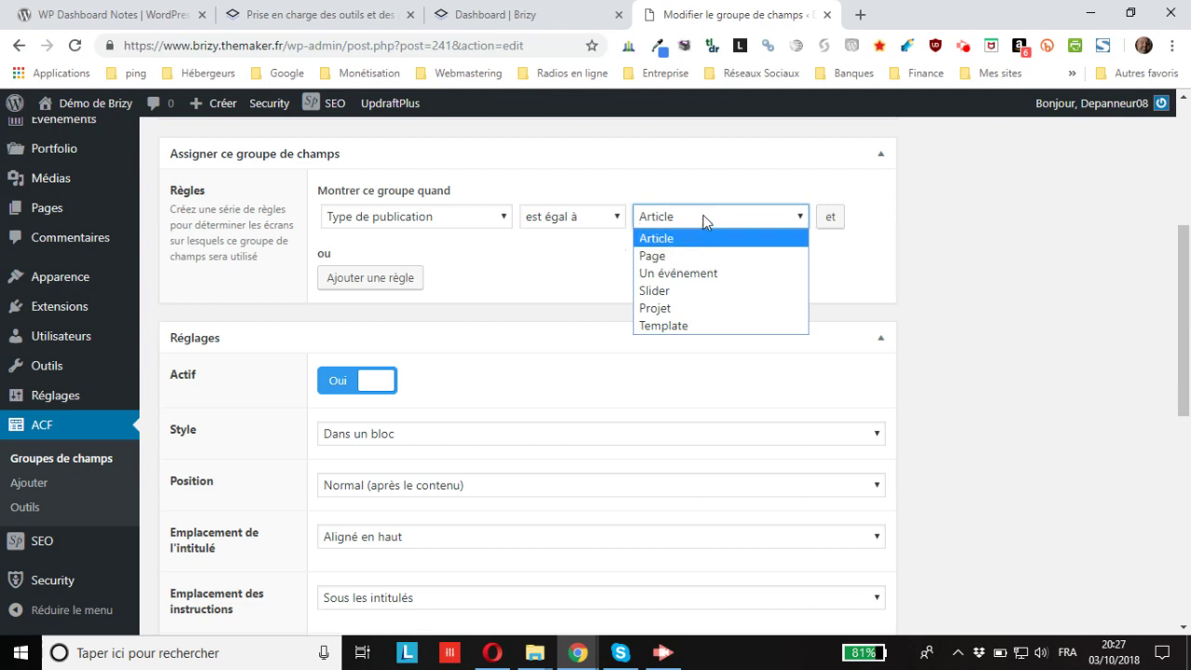
click(726, 191)
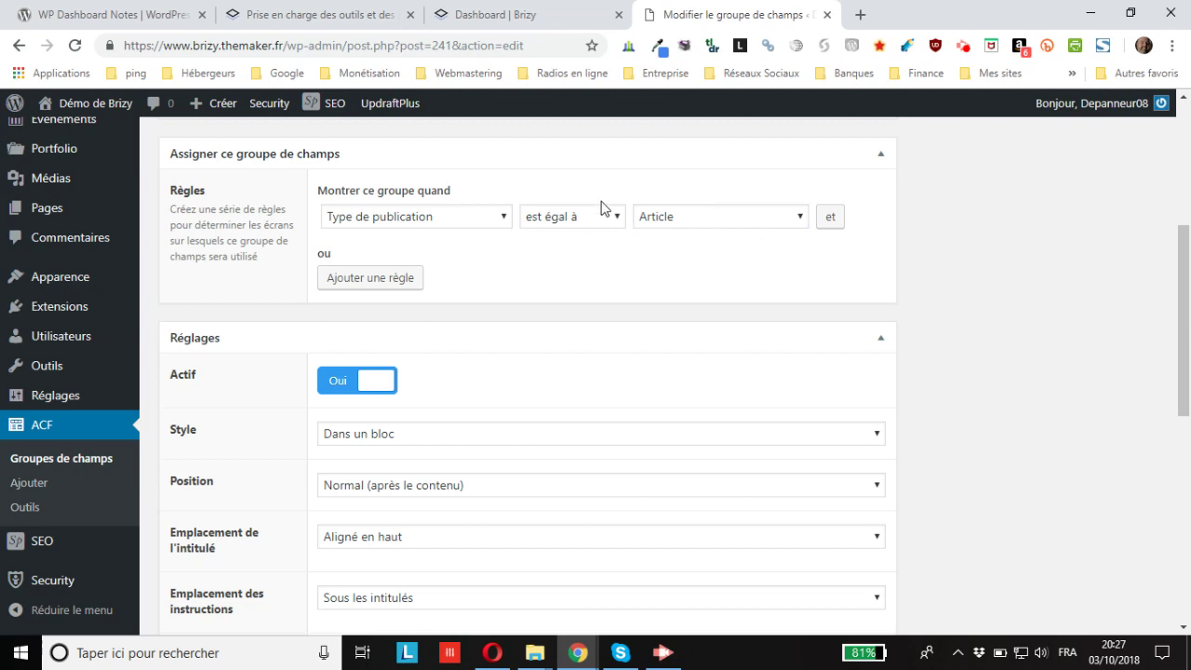
click(771, 222)
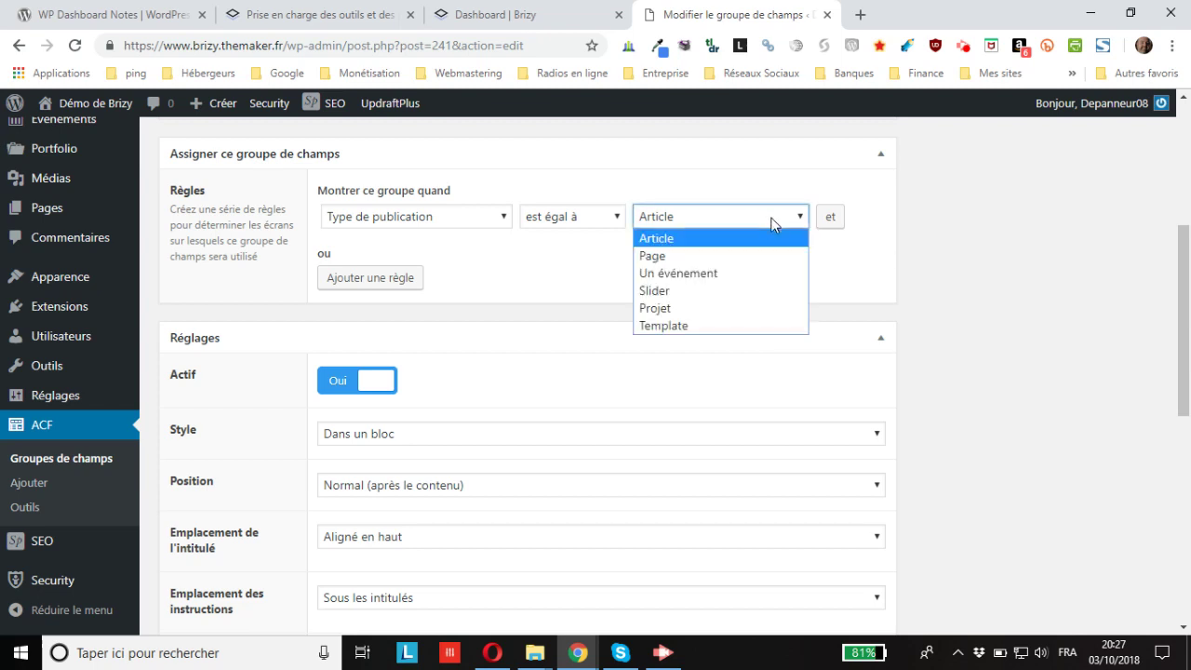
click(727, 175)
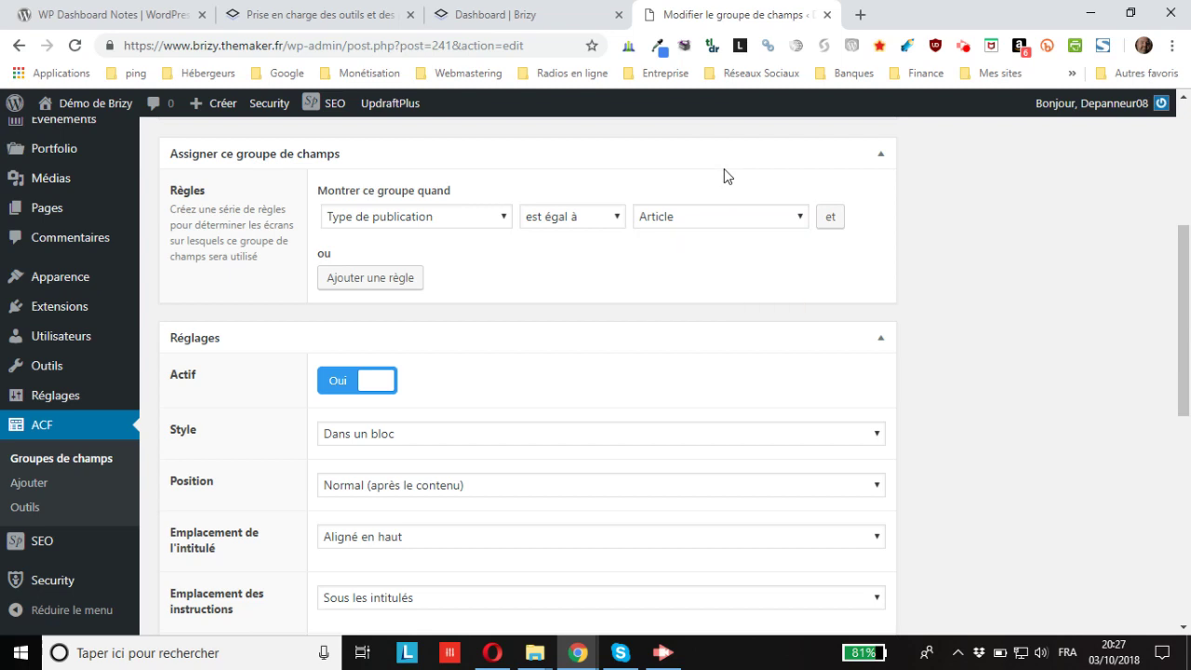
- Examine the full list of article, page, user and form criteria the assignment rule can be based on
click(381, 219)
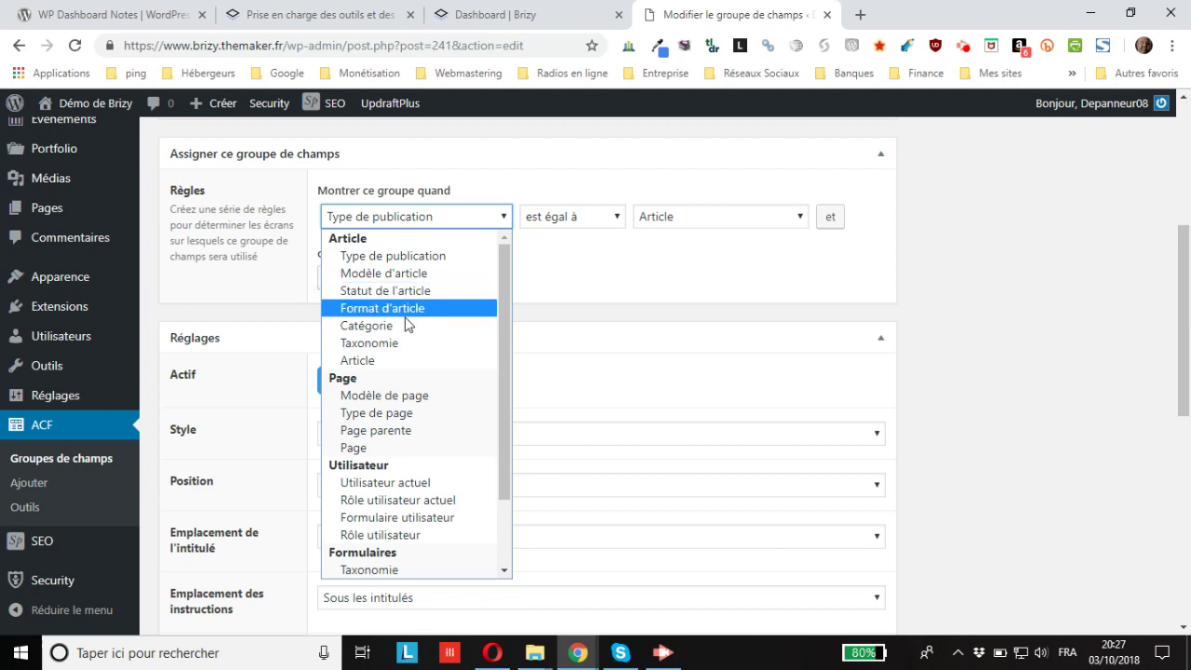
scroll(410, 365, down, 1)
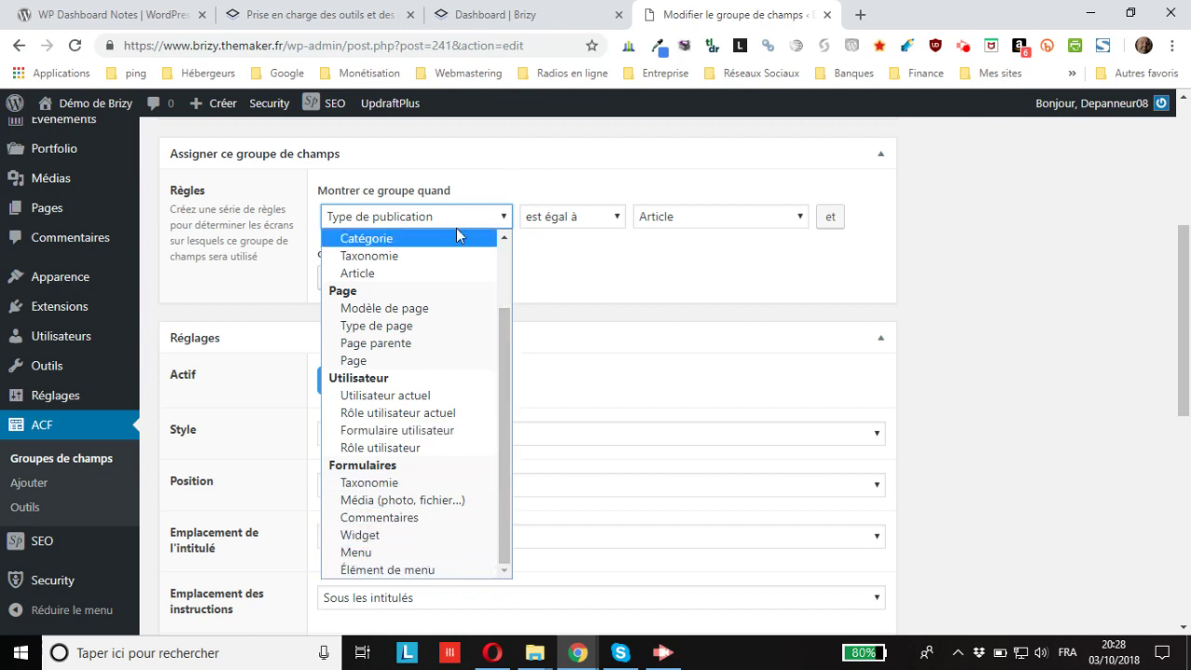
click(550, 156)
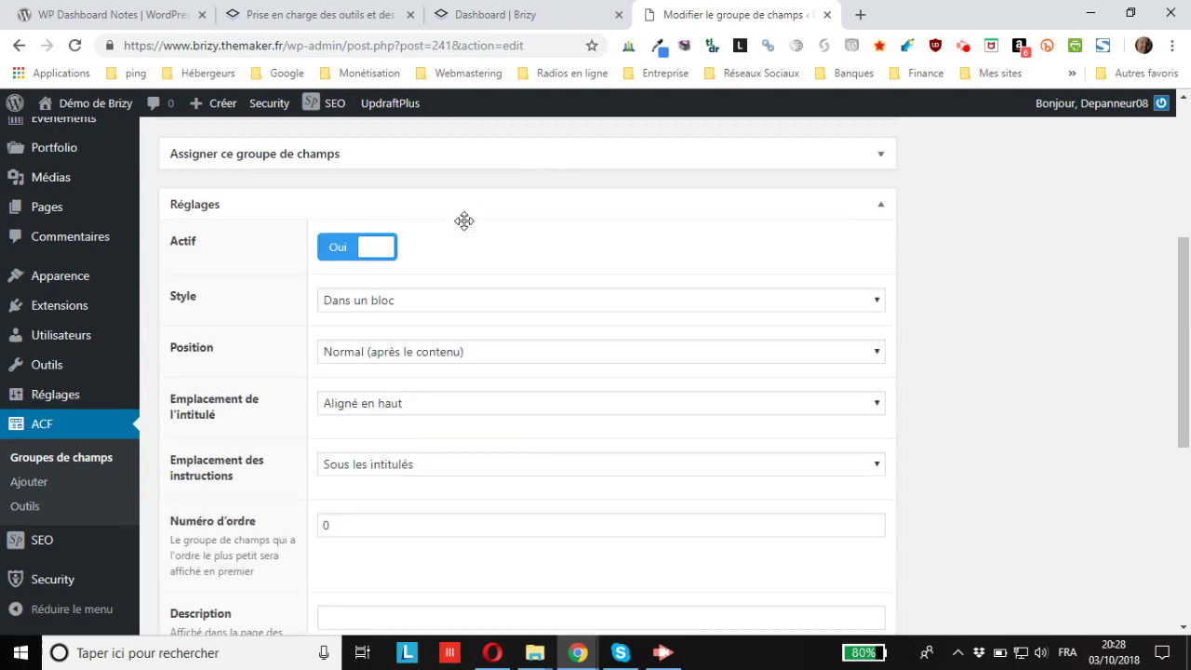
scroll(428, 377, up, 2)
click(856, 332)
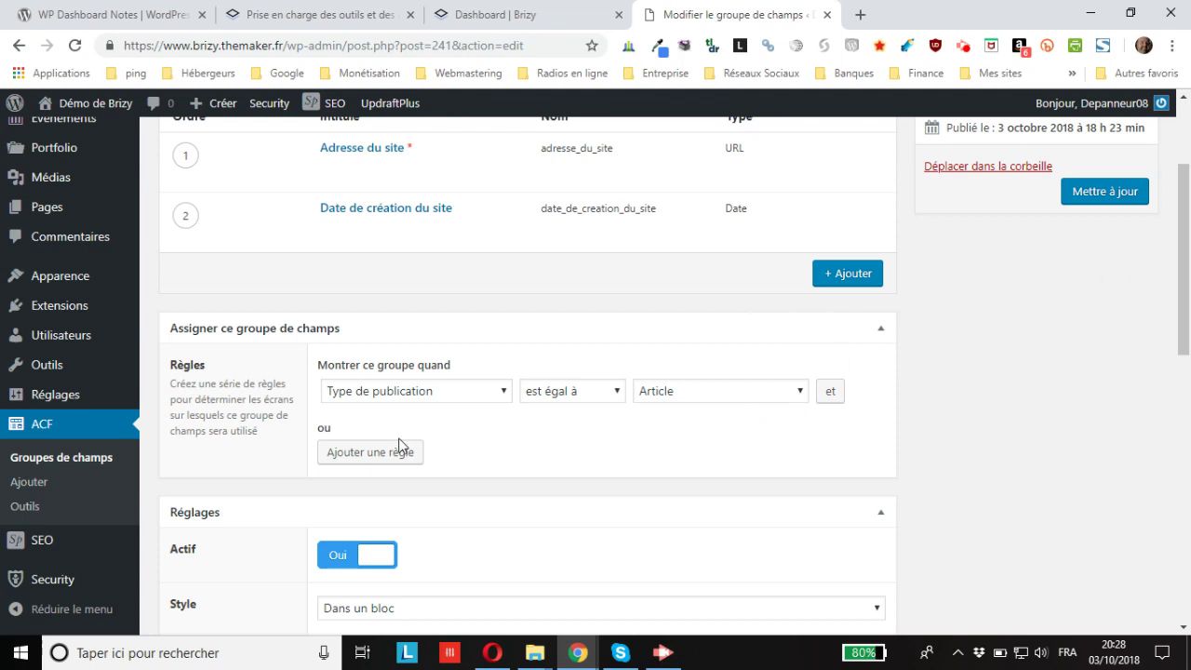
- Add an alternative assignment rule that shows the group when "Catégorie" "est égal à" "Test"
click(356, 457)
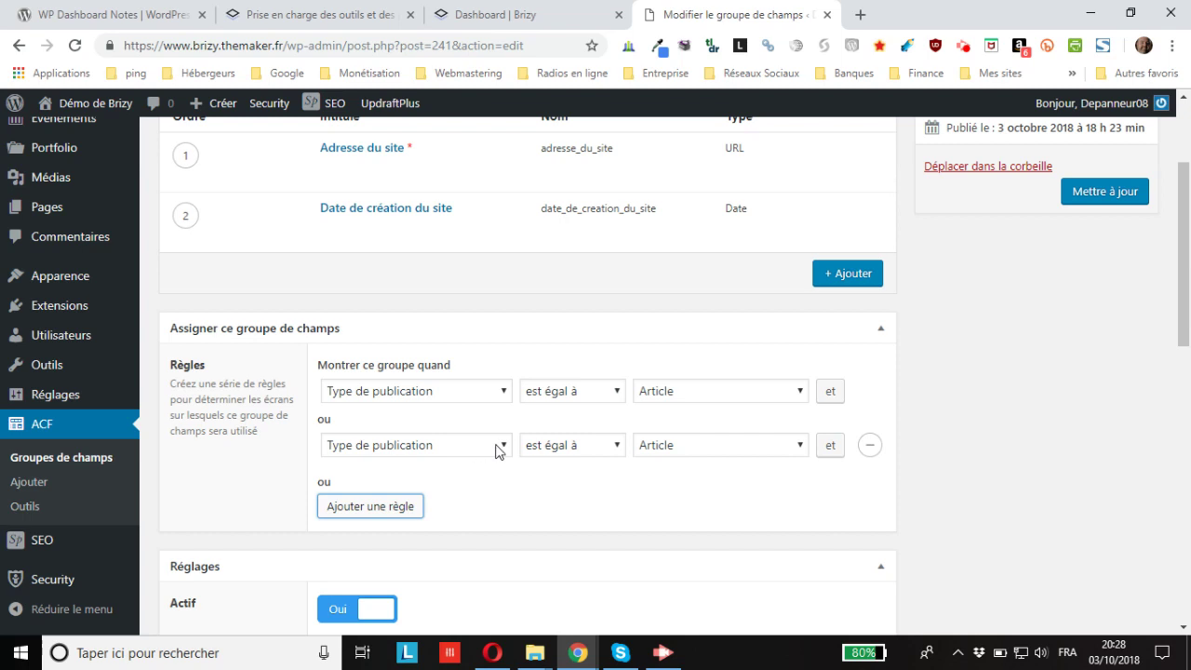
click(466, 453)
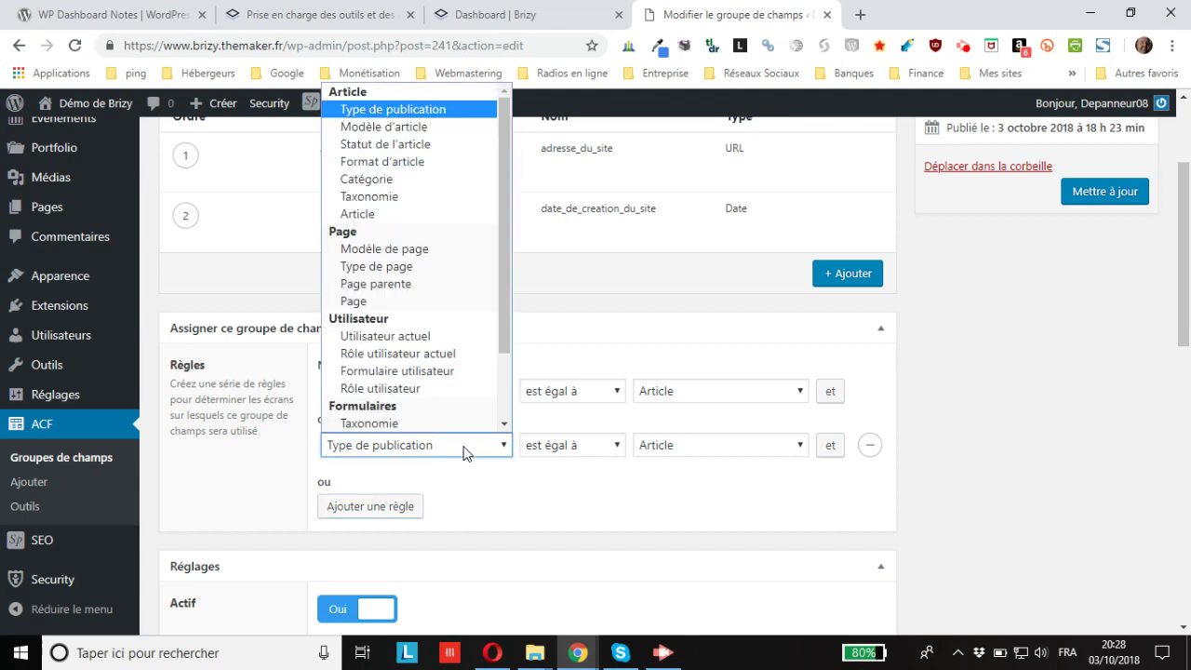
click(452, 180)
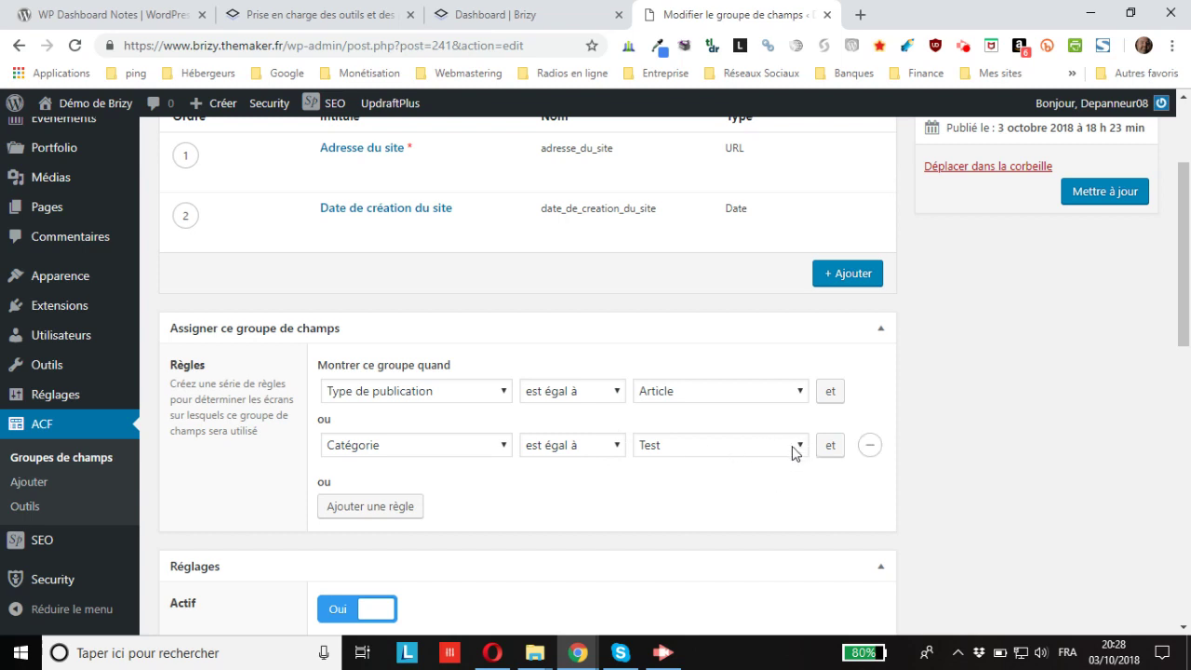
mouse_move(382, 230)
click(684, 449)
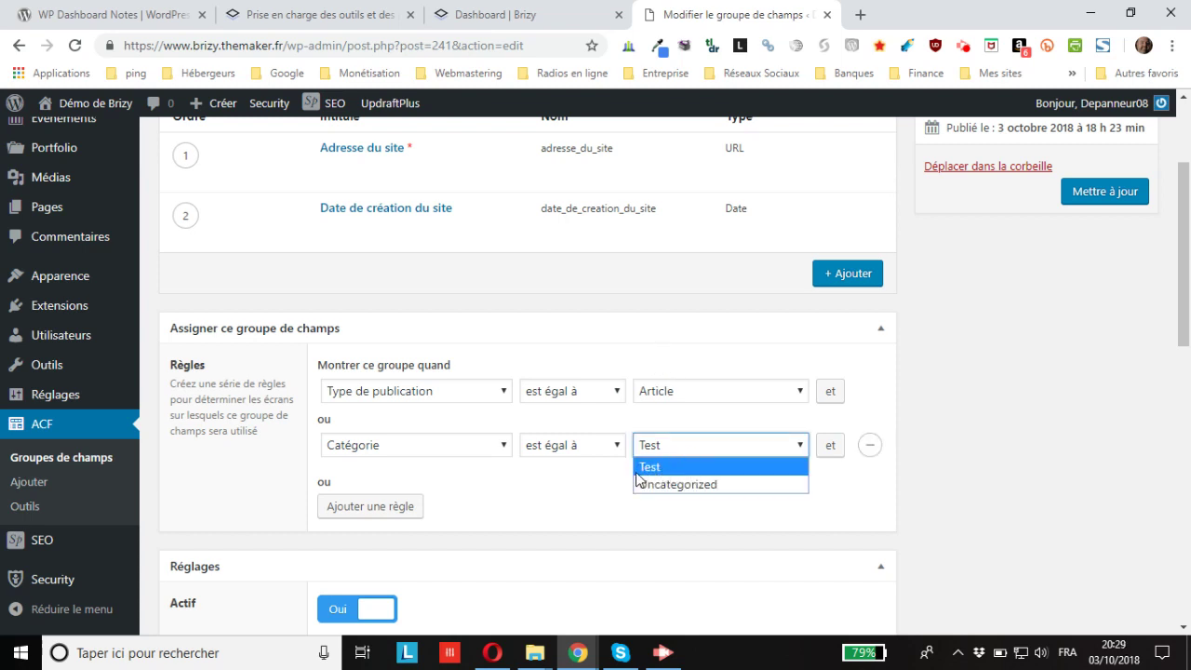
click(671, 472)
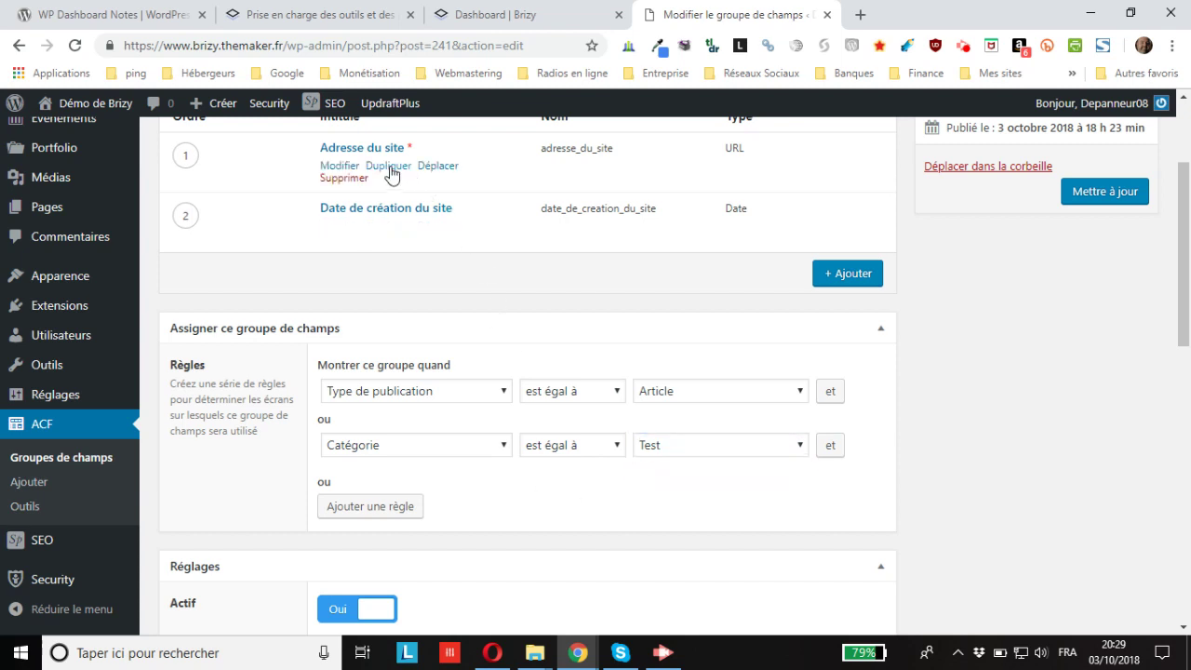
- Remove the alternative "Catégorie" rule from the field group's assignment
scroll(300, 369, up, 2)
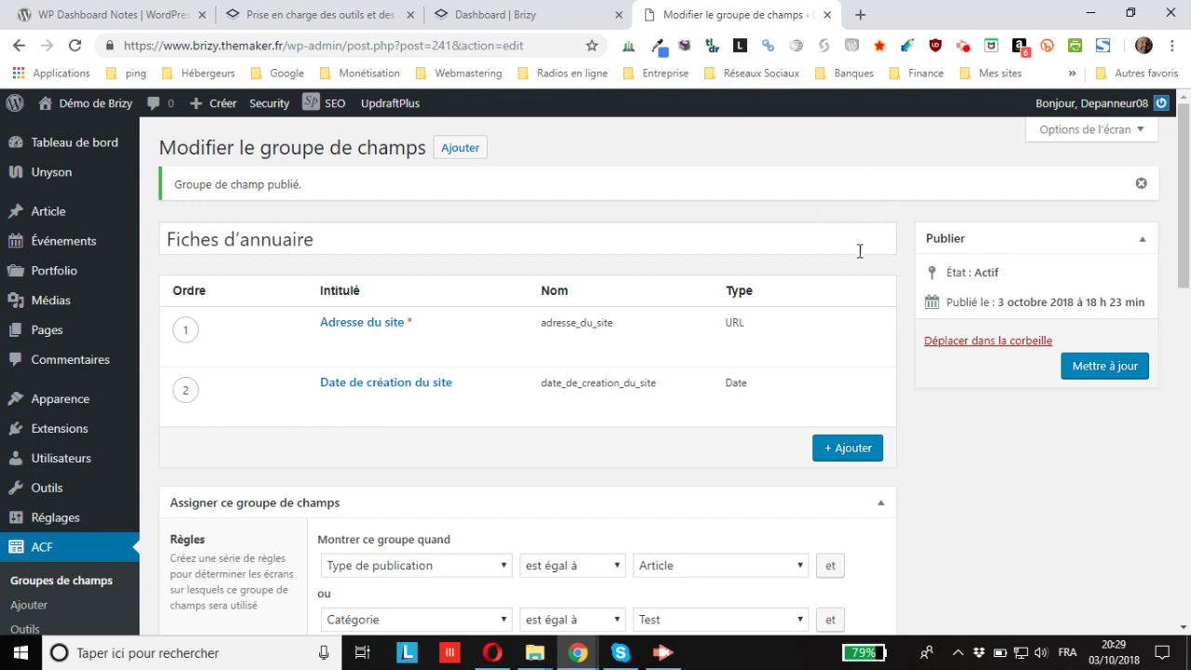
scroll(854, 250, down, 3)
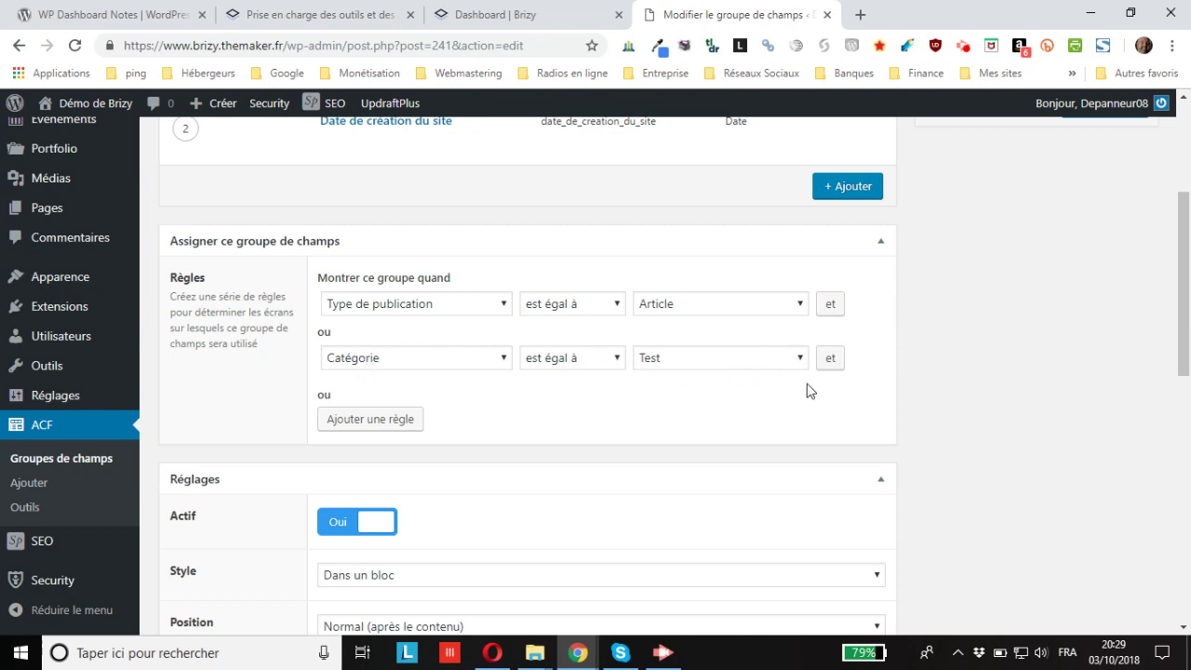
click(735, 359)
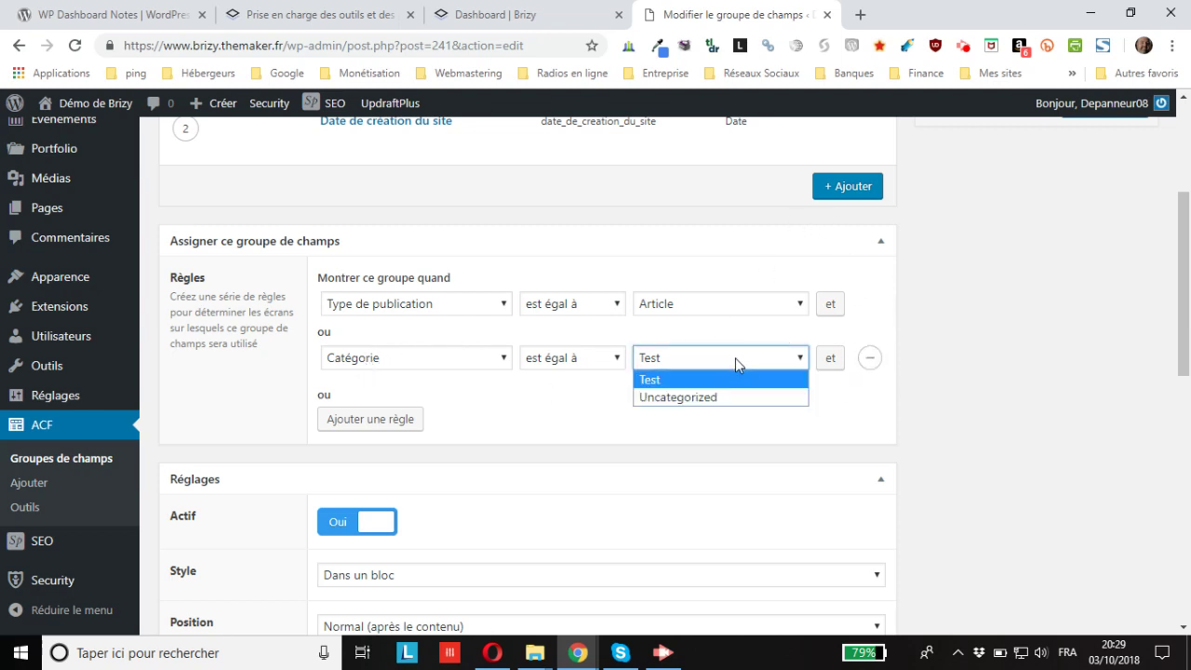
click(871, 359)
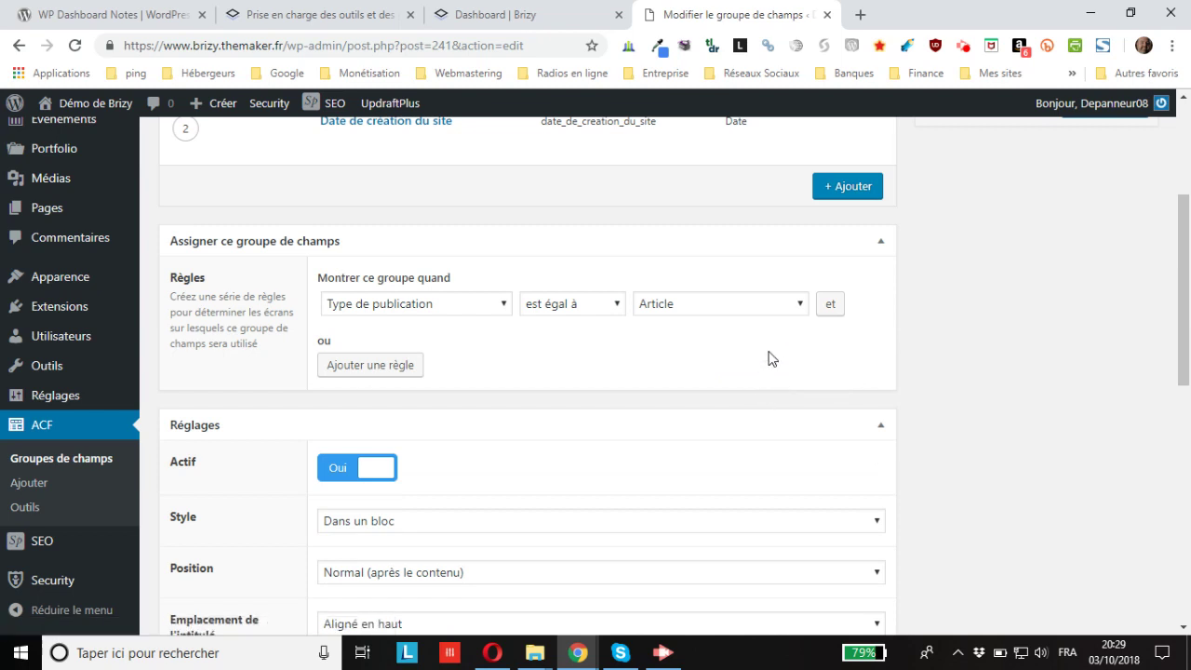
- Review the field group's settings and update the published "Fiches d'annuaire" group
scroll(686, 285, down, 3)
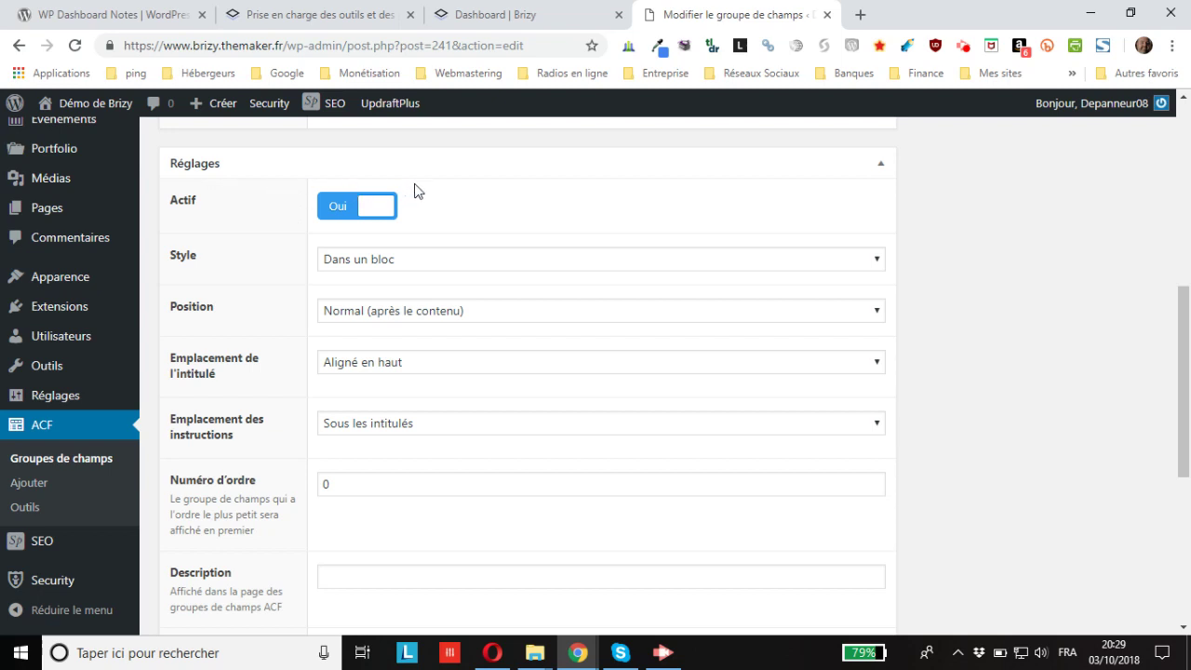
scroll(771, 295, up, 5)
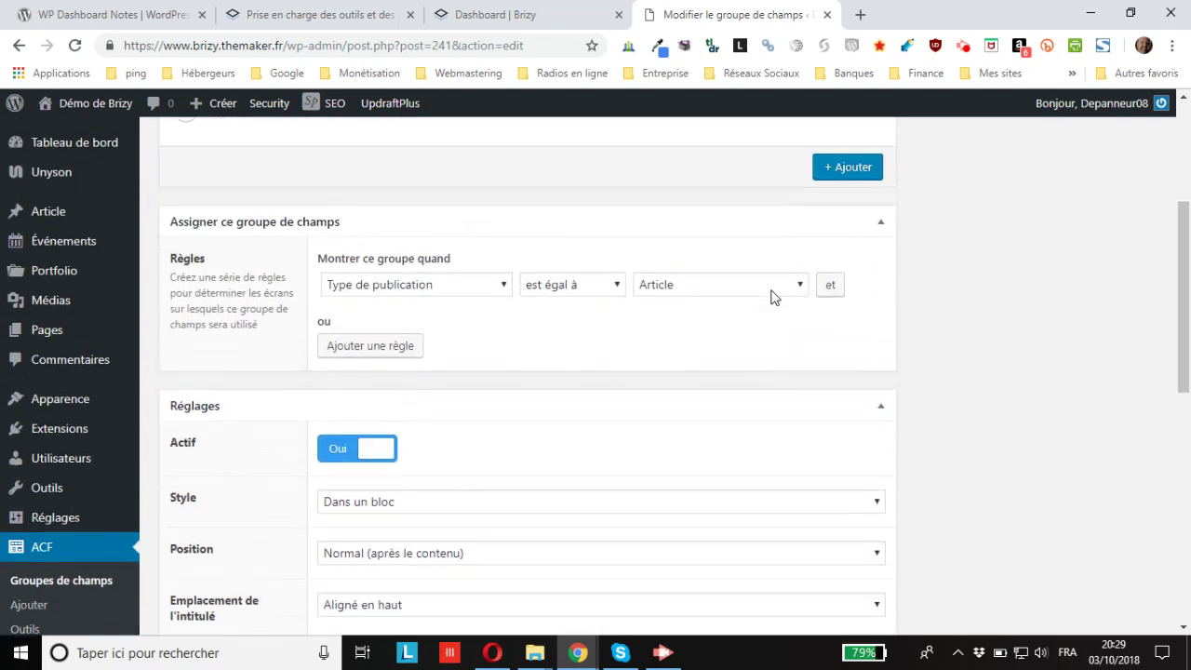
scroll(804, 309, up, 2)
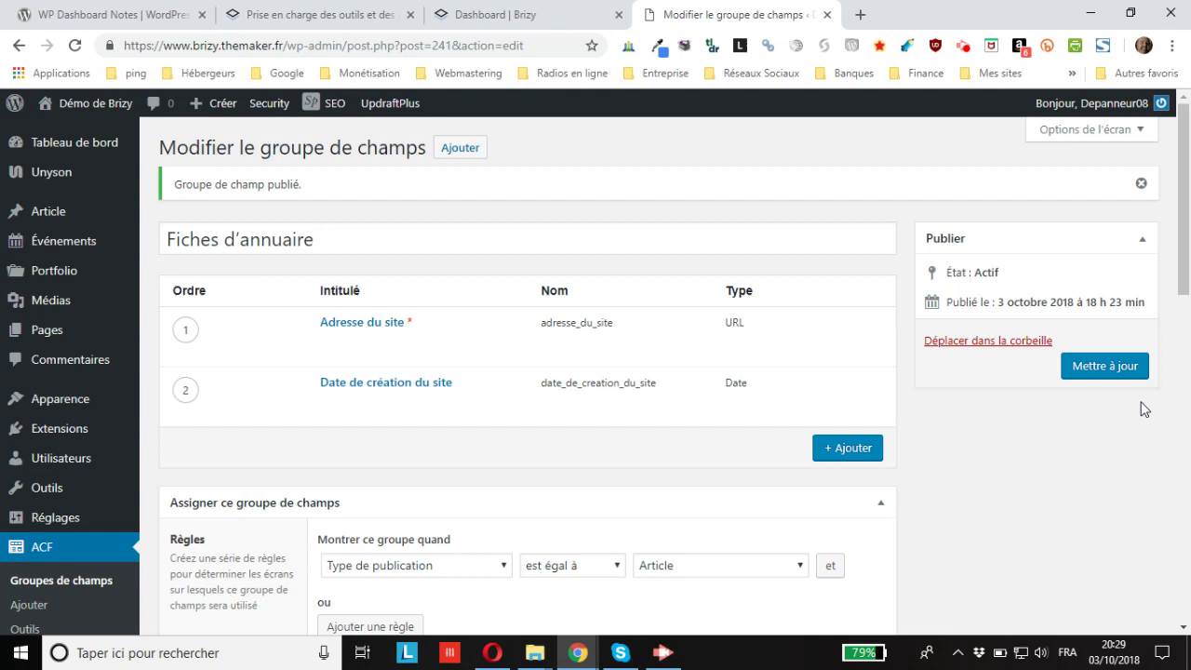
click(1108, 369)
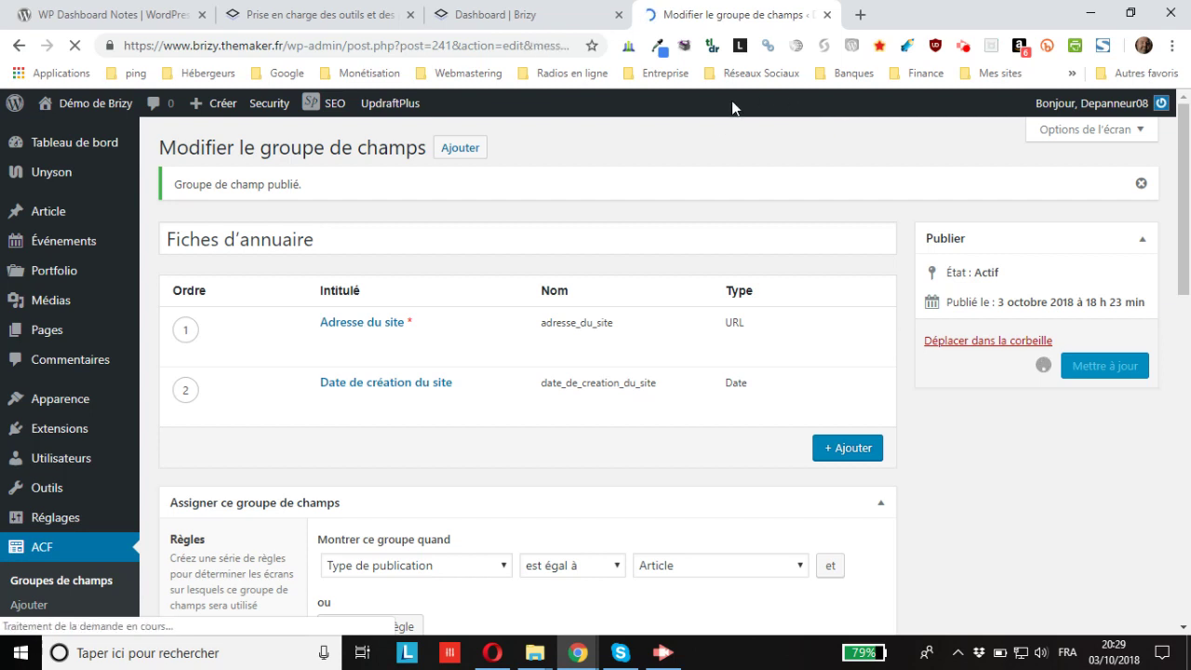
- Open a new article form in a separate browser tab and check the "Fiches d'annuaire" fields in it
mouse_move(216, 106)
middle_click(207, 136)
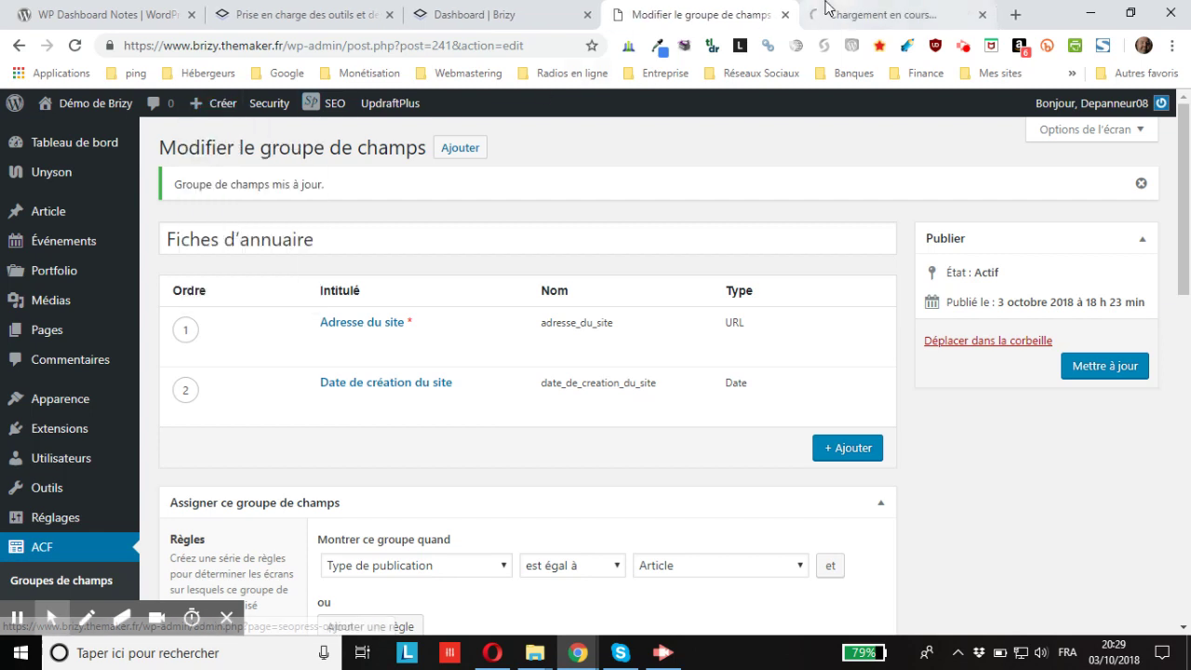
click(837, 14)
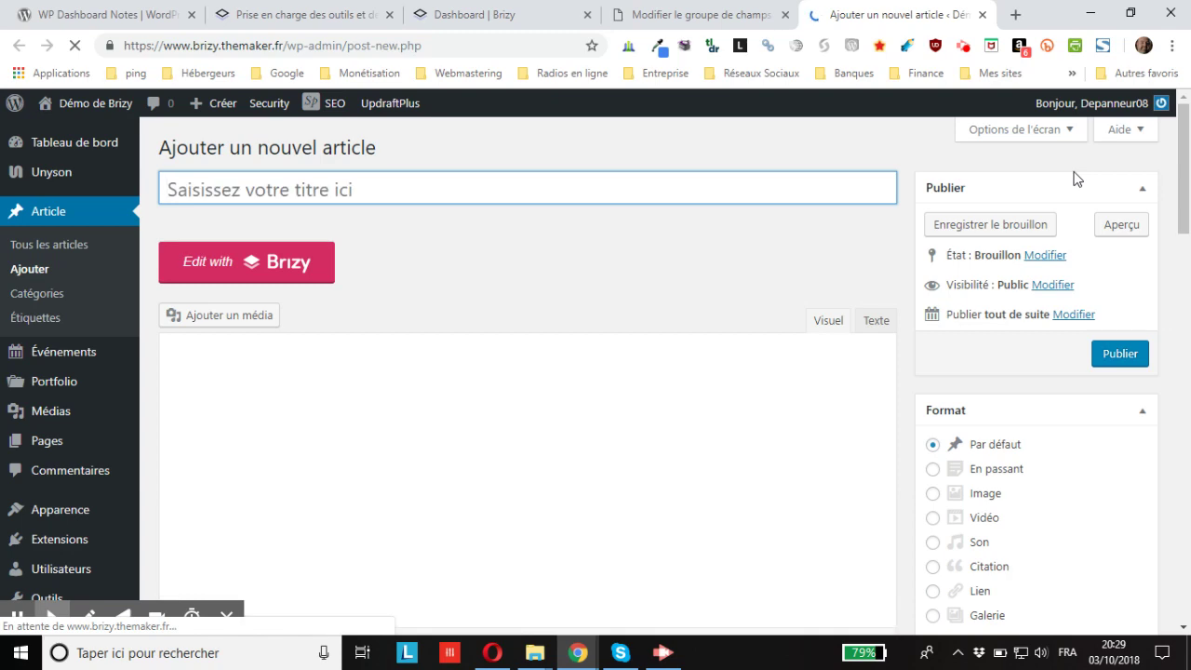
scroll(1019, 224, down, 1)
scroll(952, 256, down, 5)
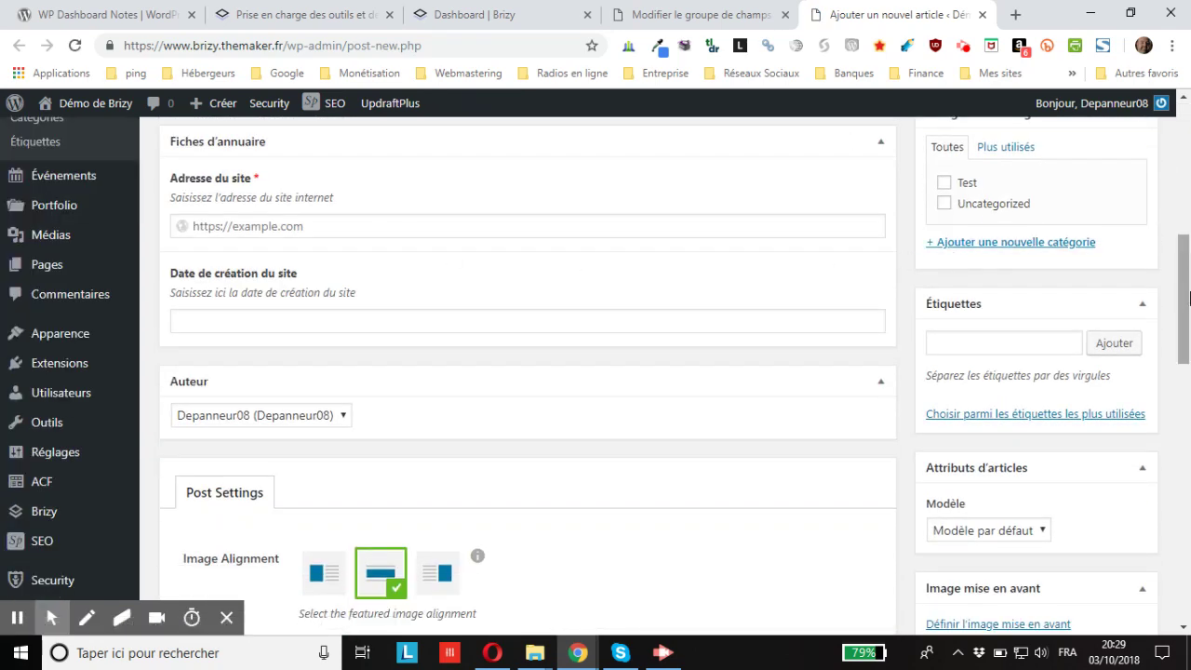
drag(1187, 291, 1187, 148)
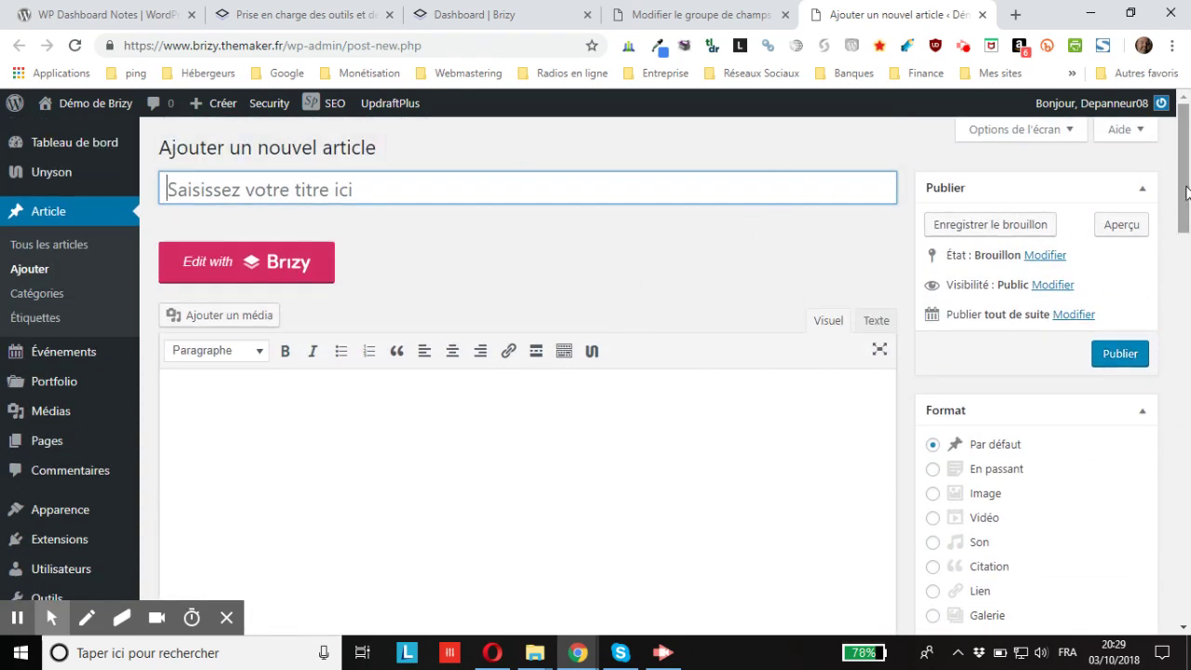
- Compare the "Fiches d'annuaire" fields in the new article form with the group's field definitions, including the "Adresse du site" settings
click(438, 189)
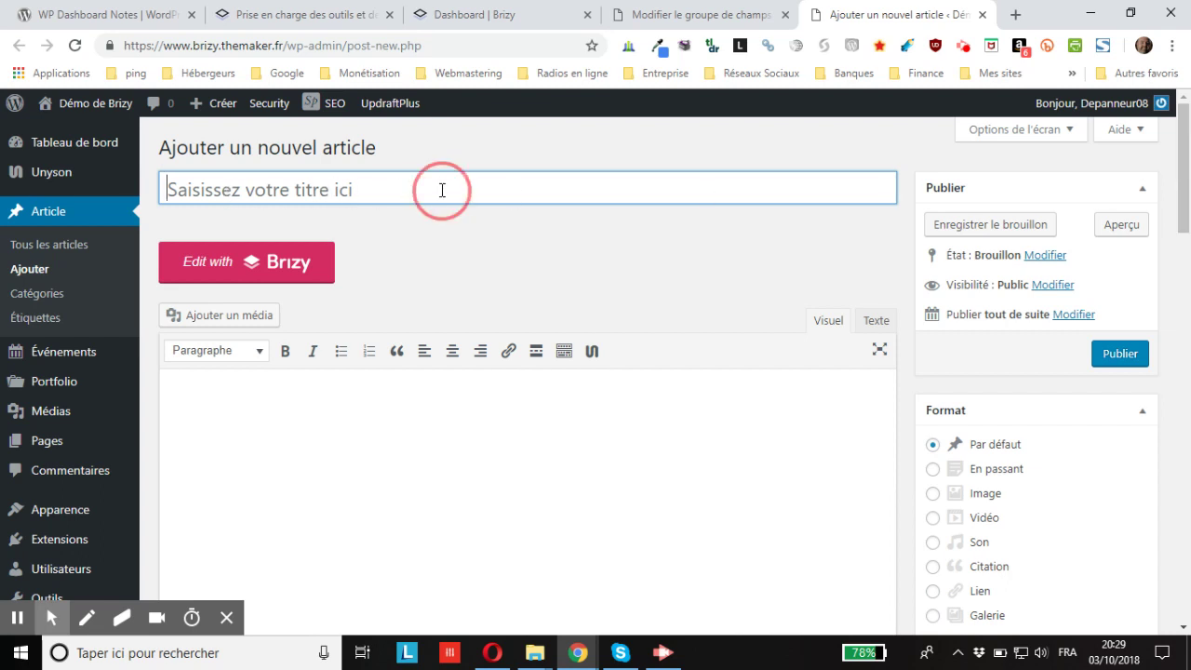
click(310, 403)
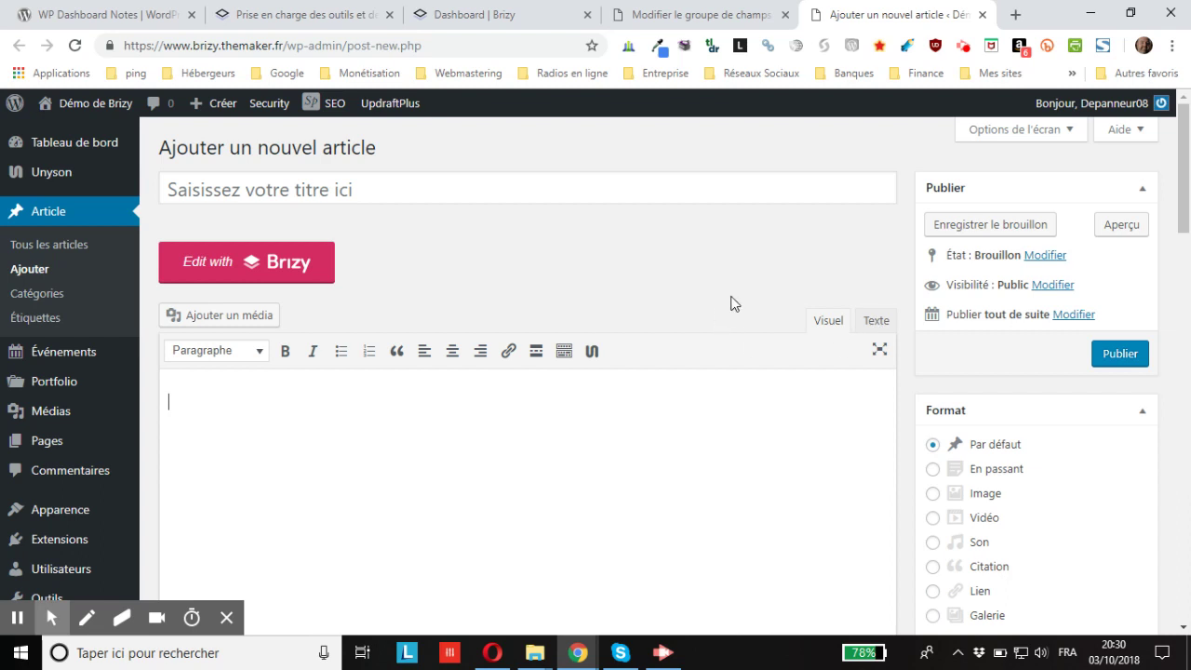
scroll(734, 300, down, 2)
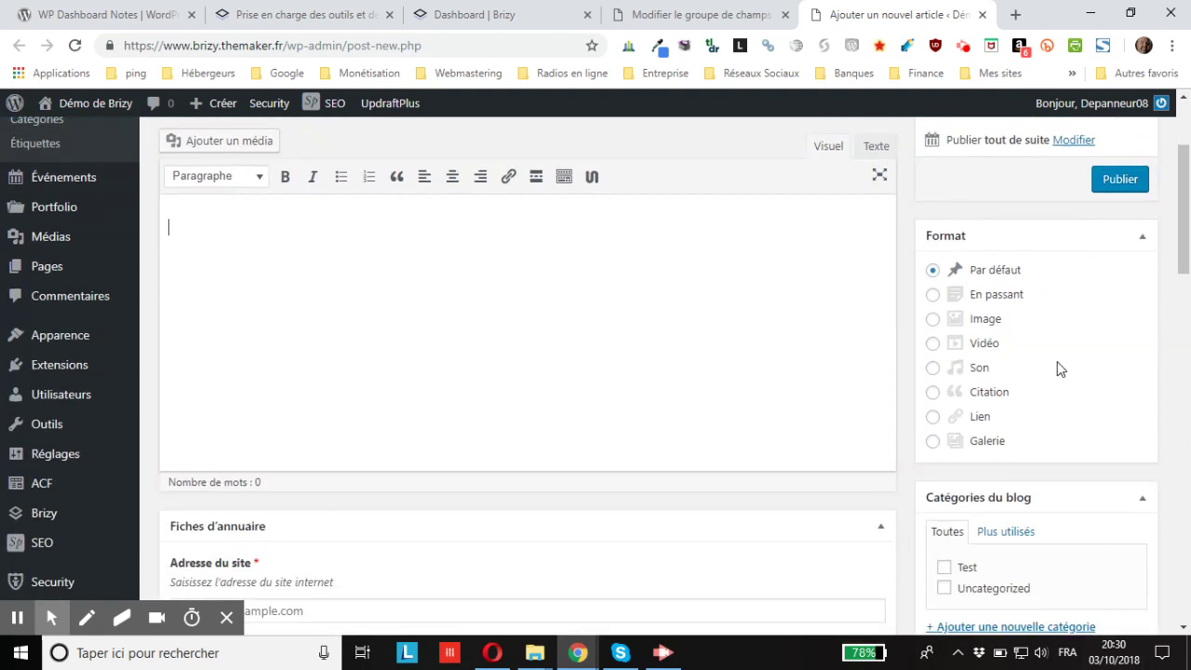
scroll(1059, 368, down, 2)
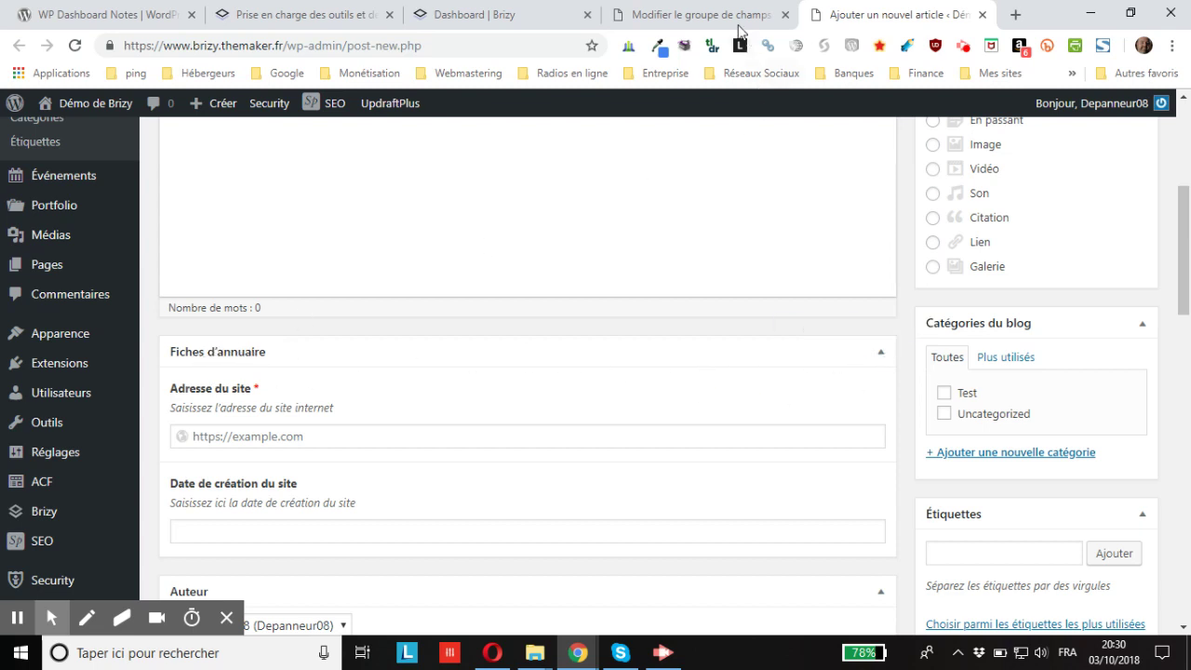
click(740, 29)
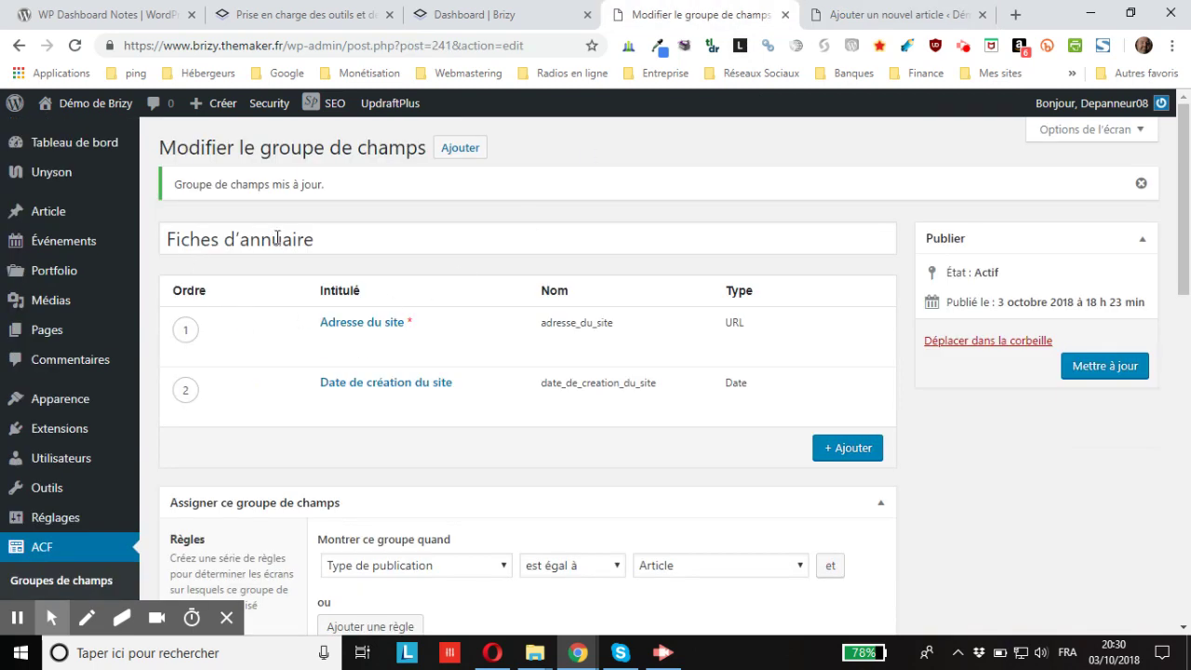
click(890, 16)
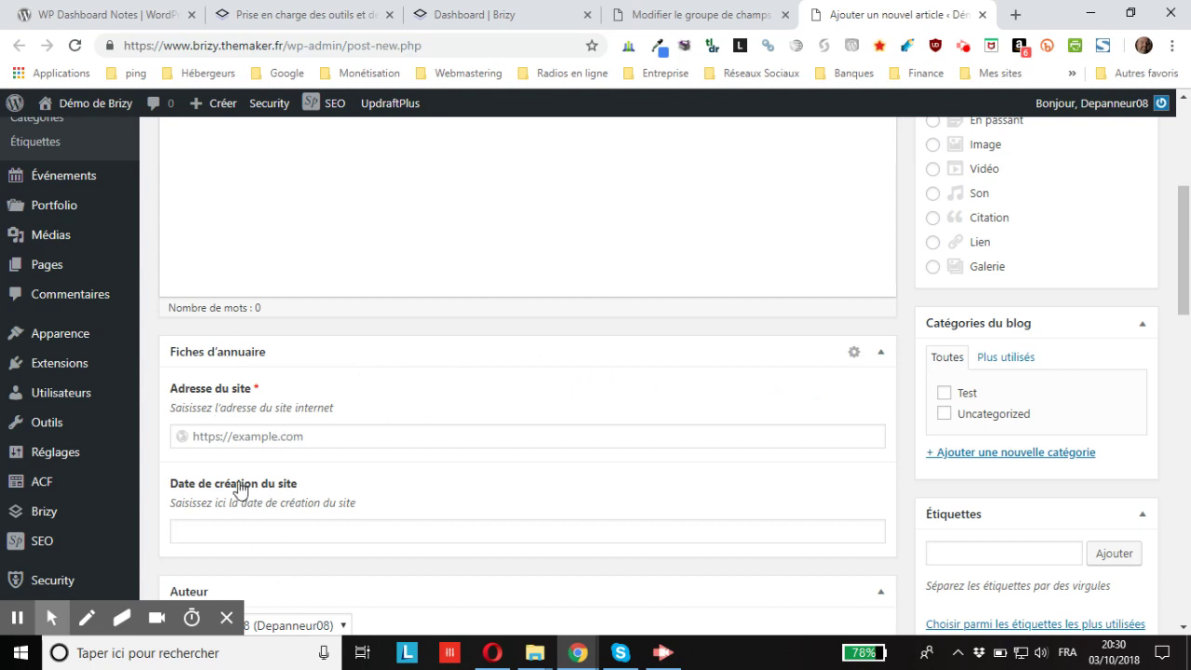
click(275, 437)
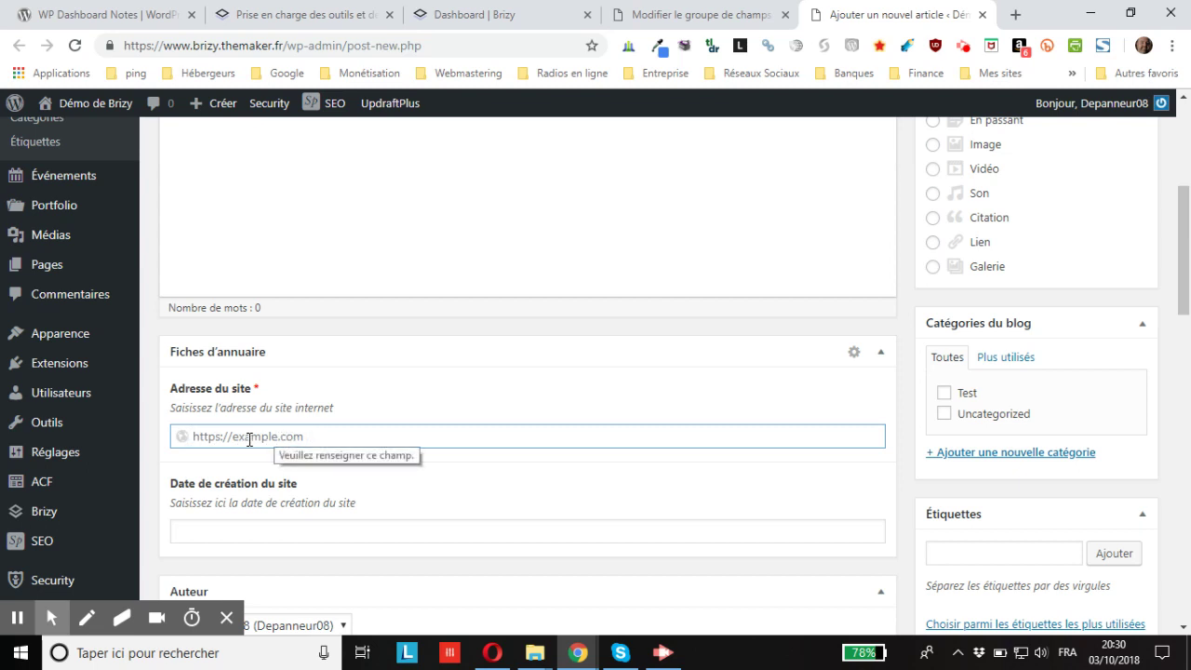
click(700, 16)
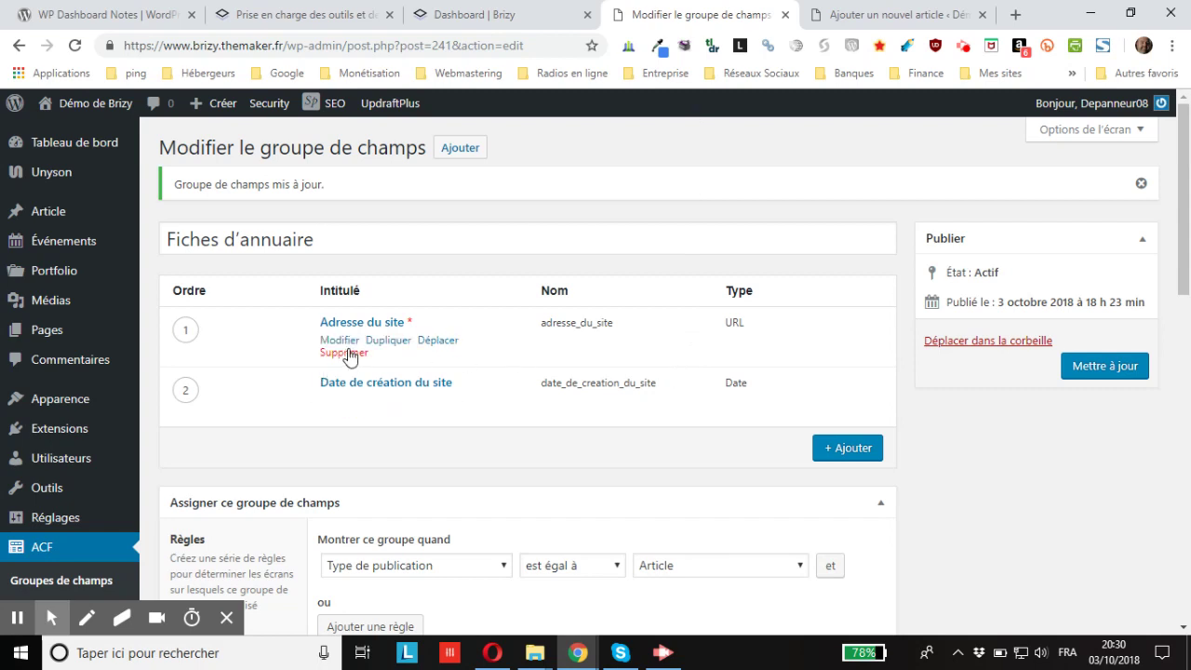
click(339, 342)
scroll(508, 354, down, 5)
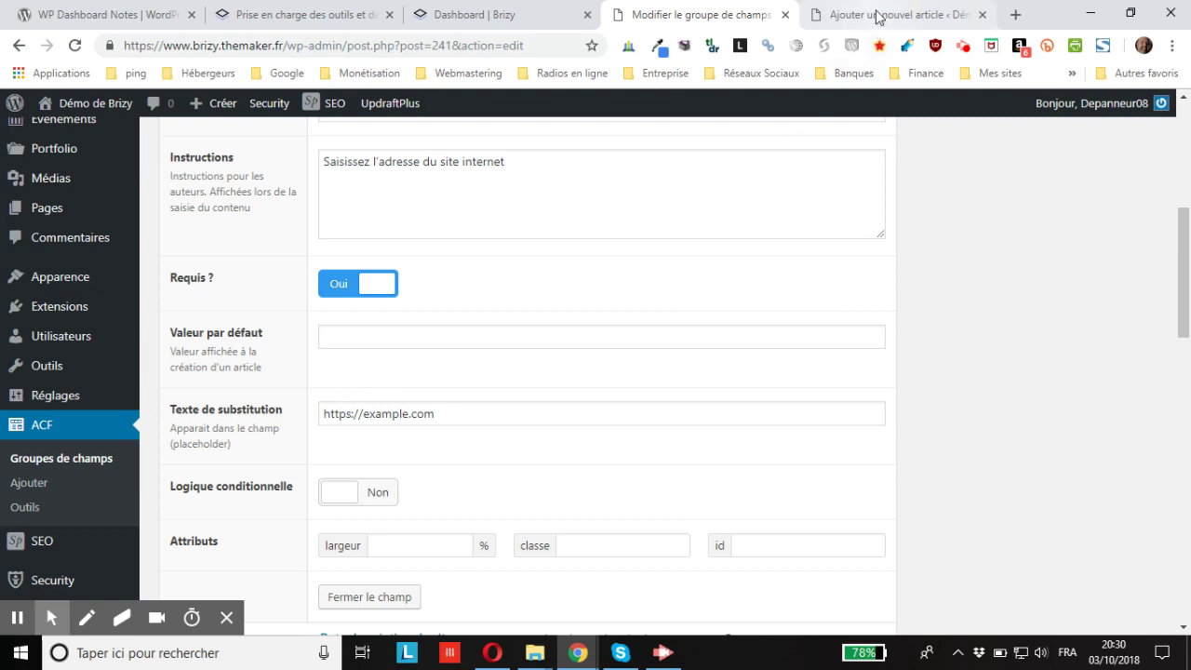
click(808, 15)
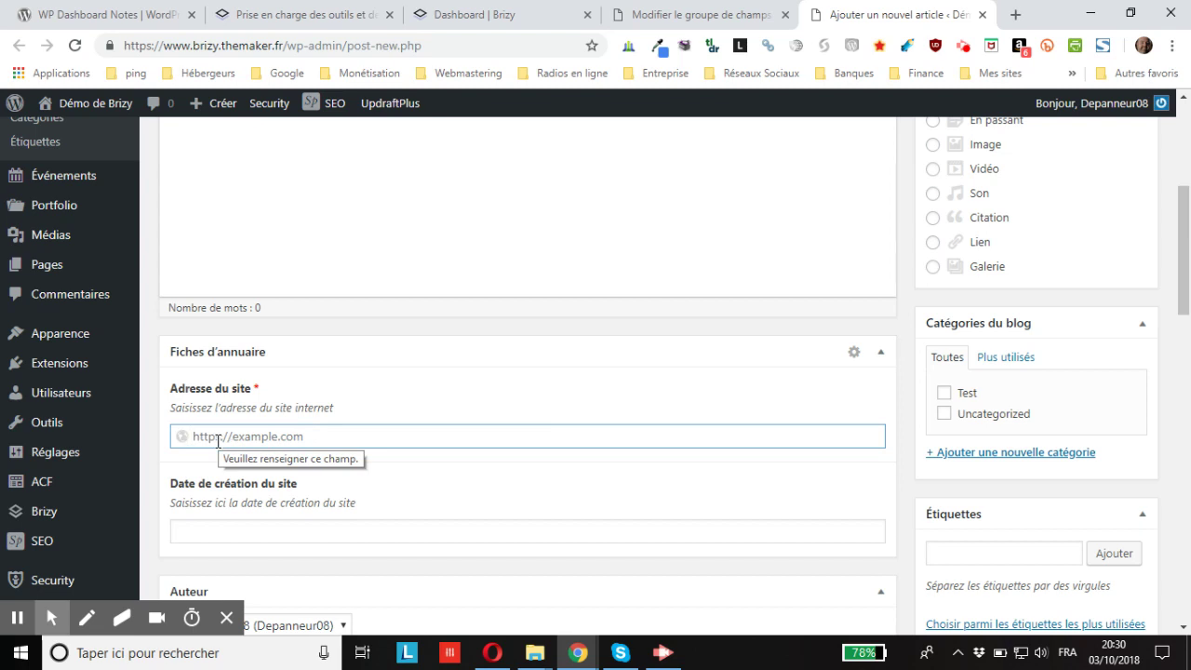
scroll(229, 442, down, 2)
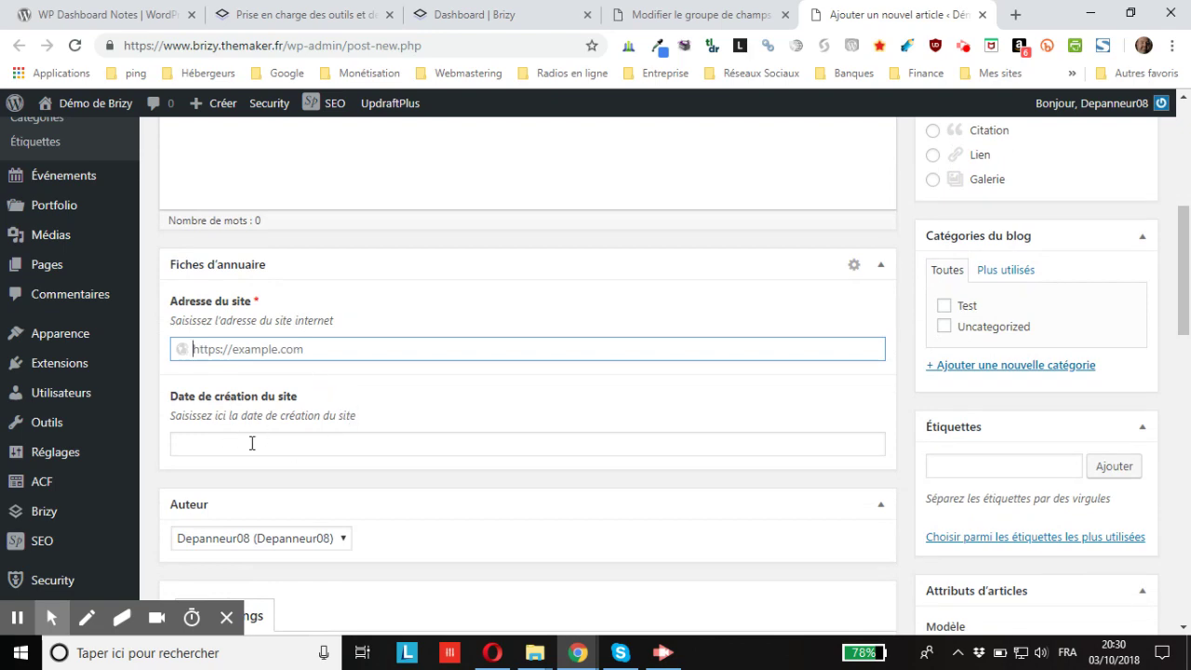
- Set the "Fiches d'annuaire" group's style to "Sans contour" and update the field group
click(724, 12)
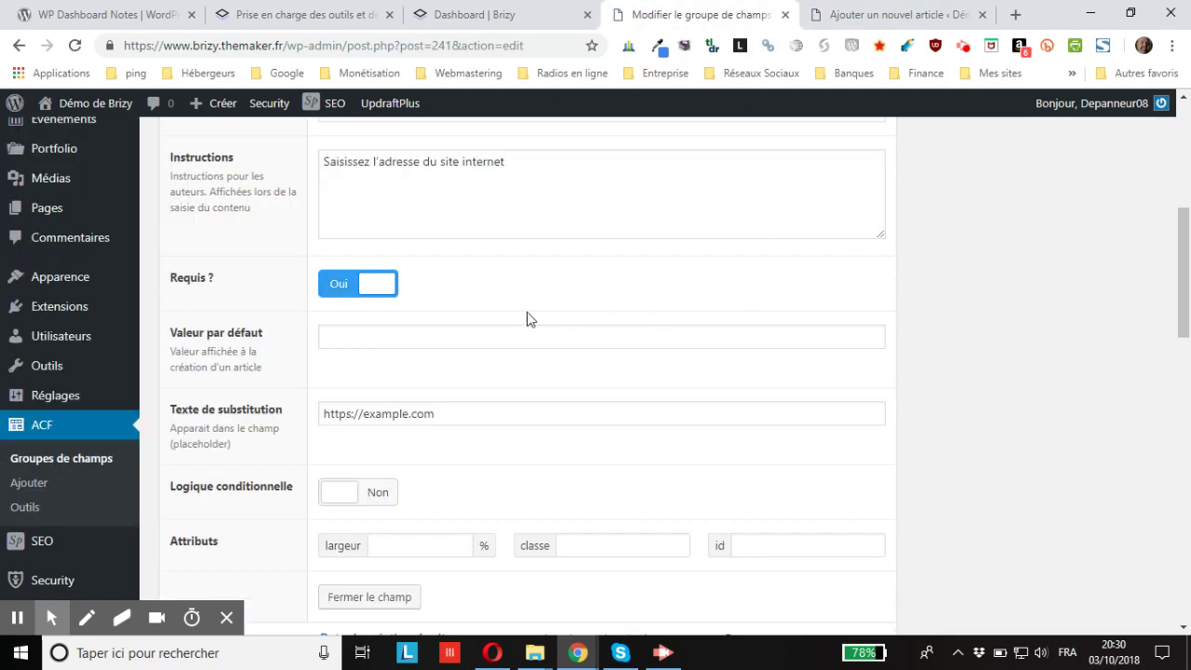
scroll(1061, 301, down, 10)
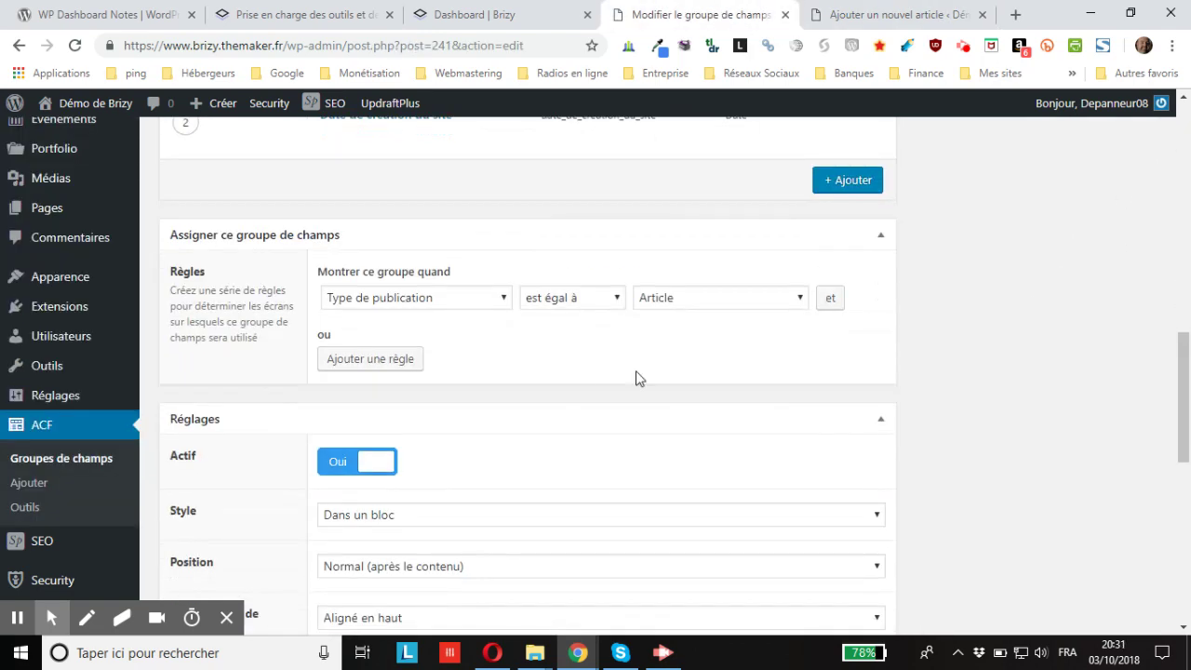
scroll(478, 404, down, 3)
scroll(468, 408, up, 1)
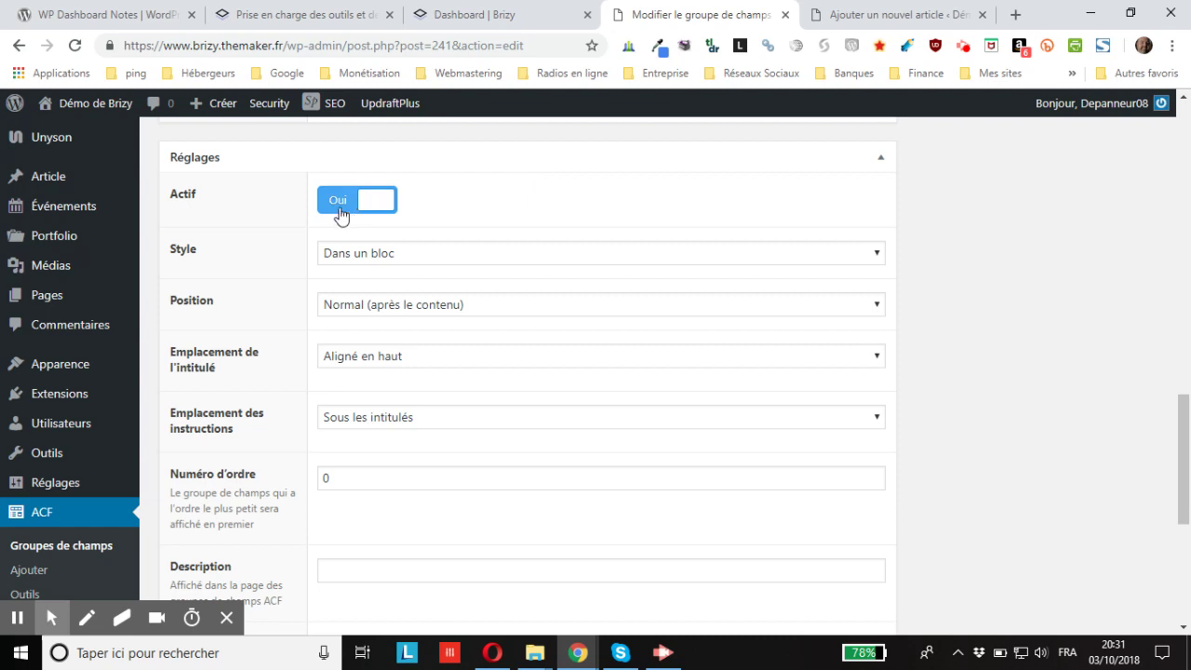
click(901, 11)
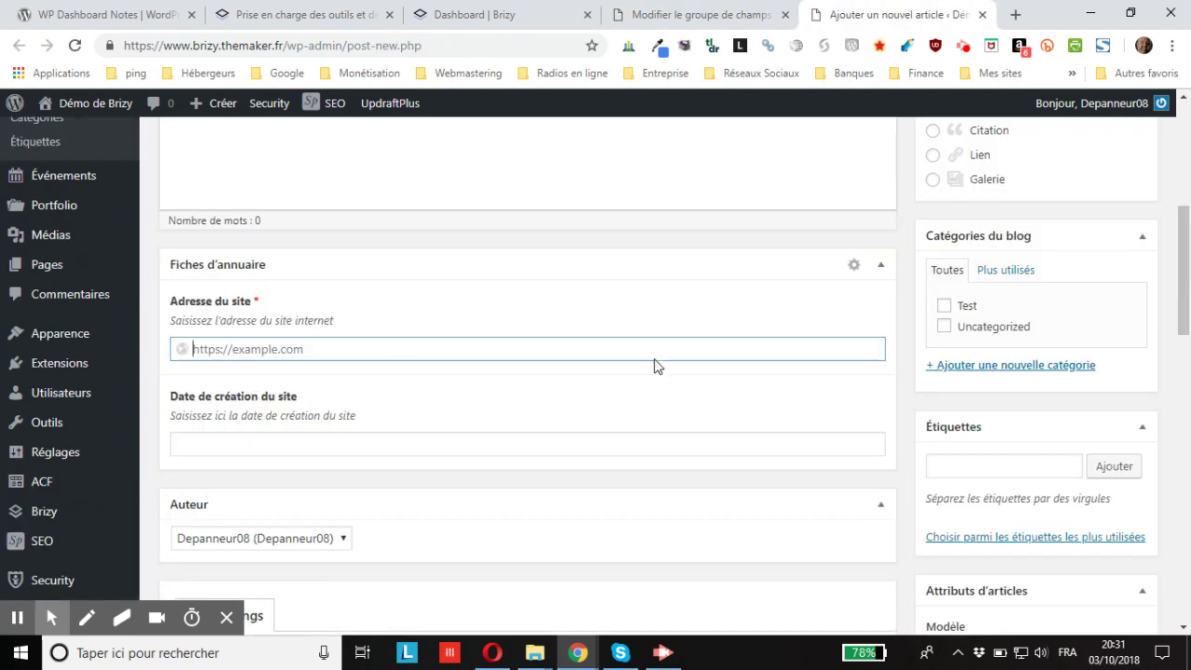
click(699, 19)
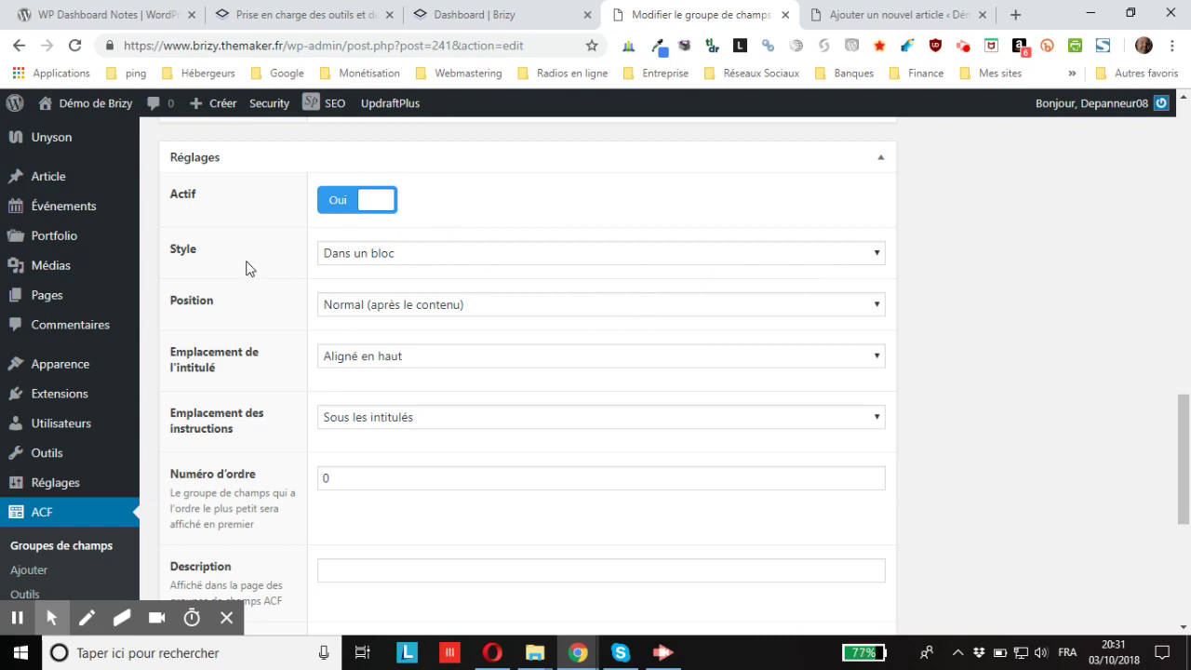
click(400, 260)
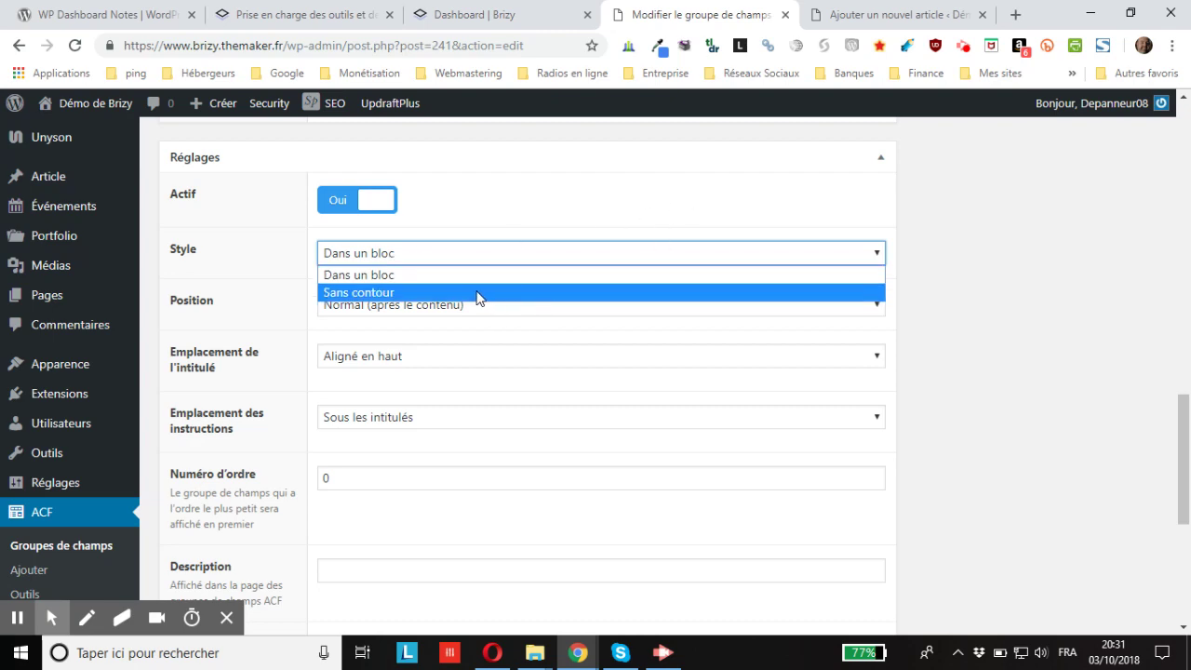
click(477, 294)
scroll(1003, 367, up, 15)
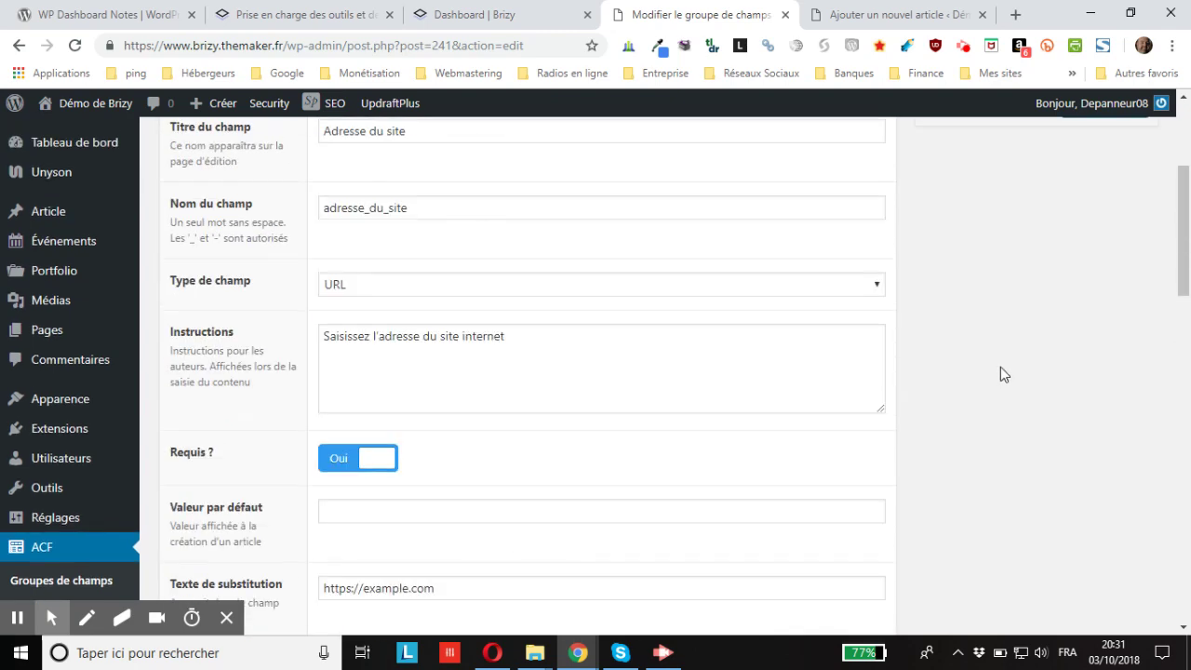
scroll(1023, 381, up, 4)
click(1108, 366)
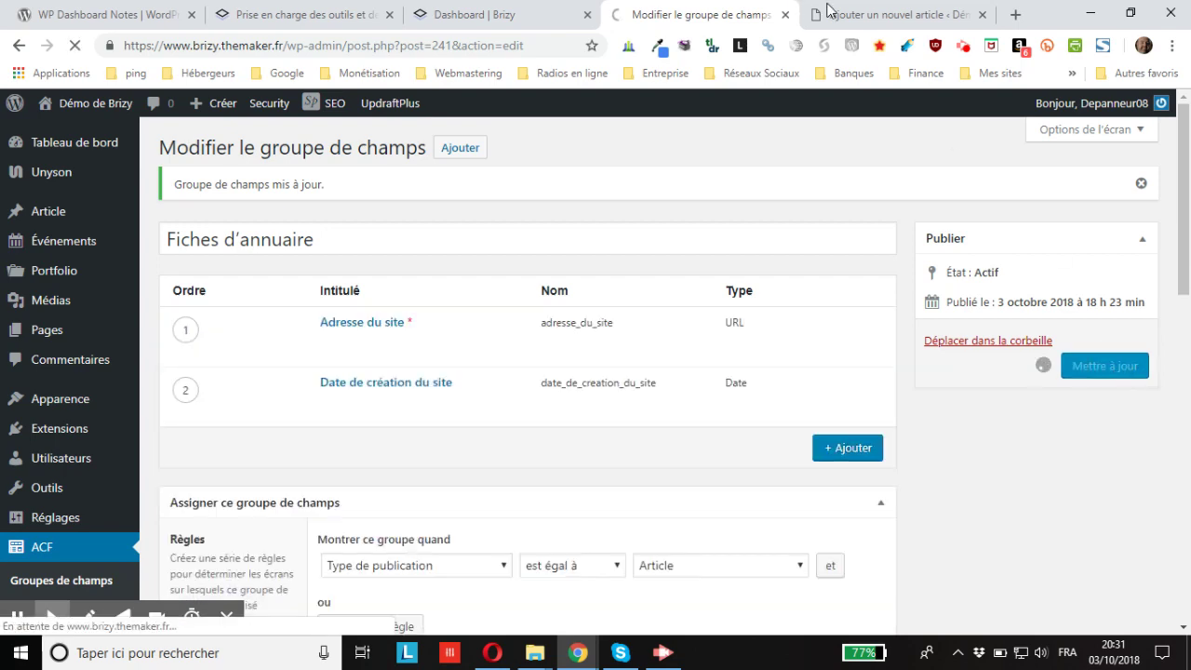
- Save a draft article titled "Test" with the content "test" and check how its custom fields are displayed
click(828, 11)
scroll(274, 287, up, 5)
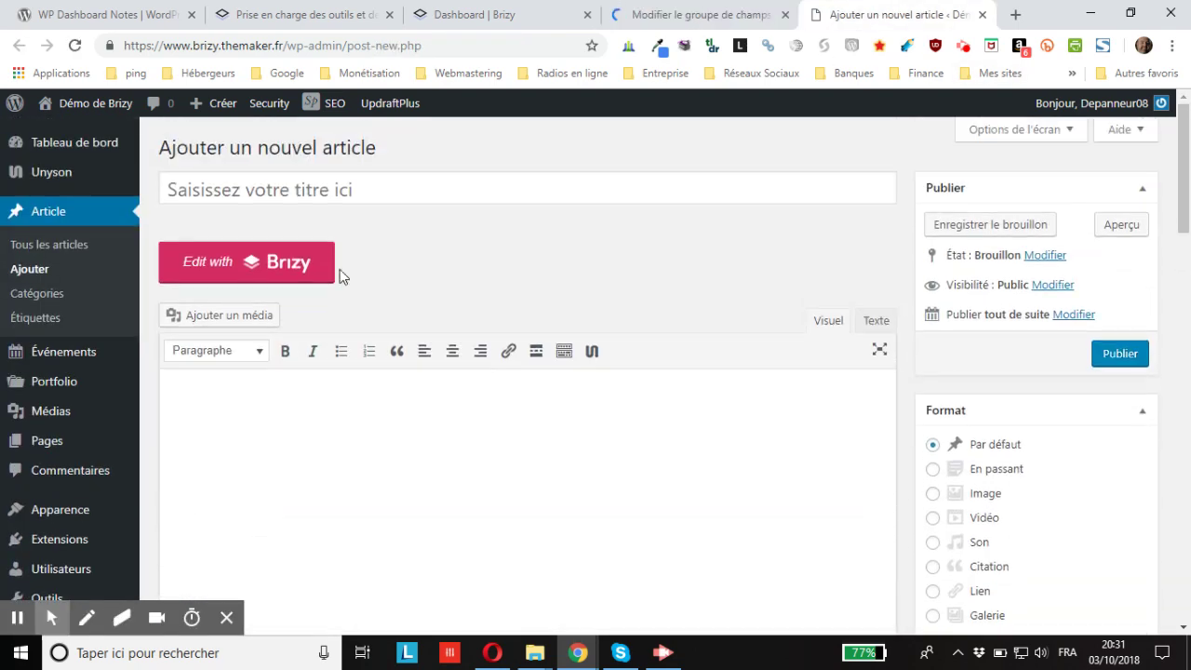
click(342, 178)
text(Test)
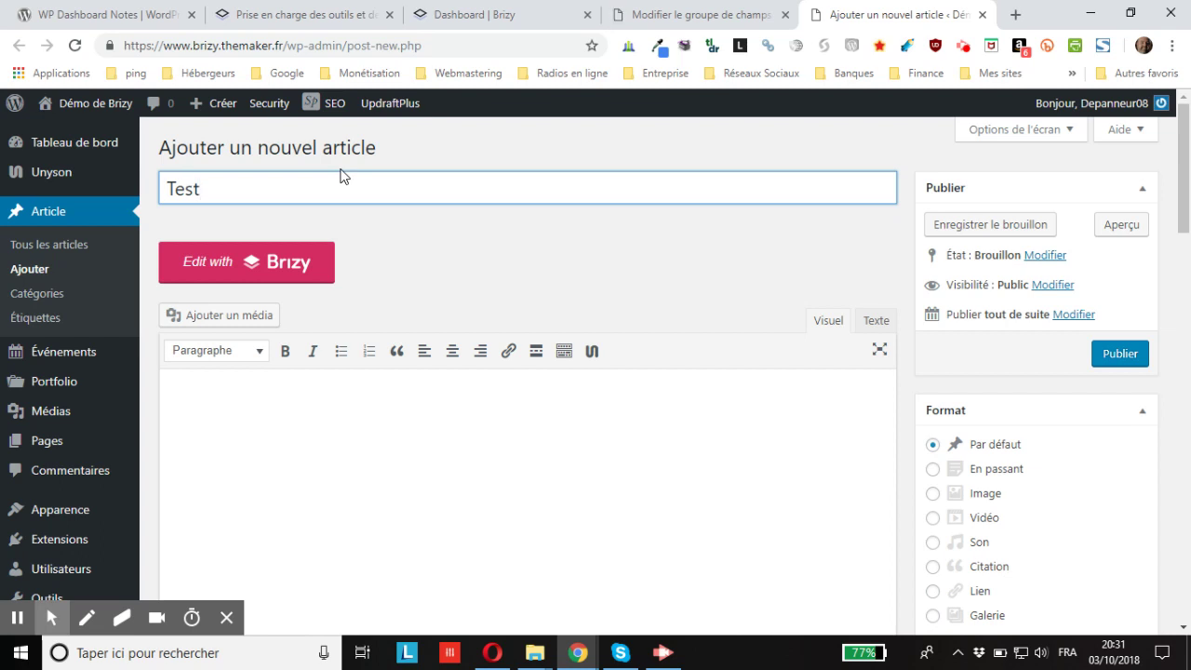
click(457, 512)
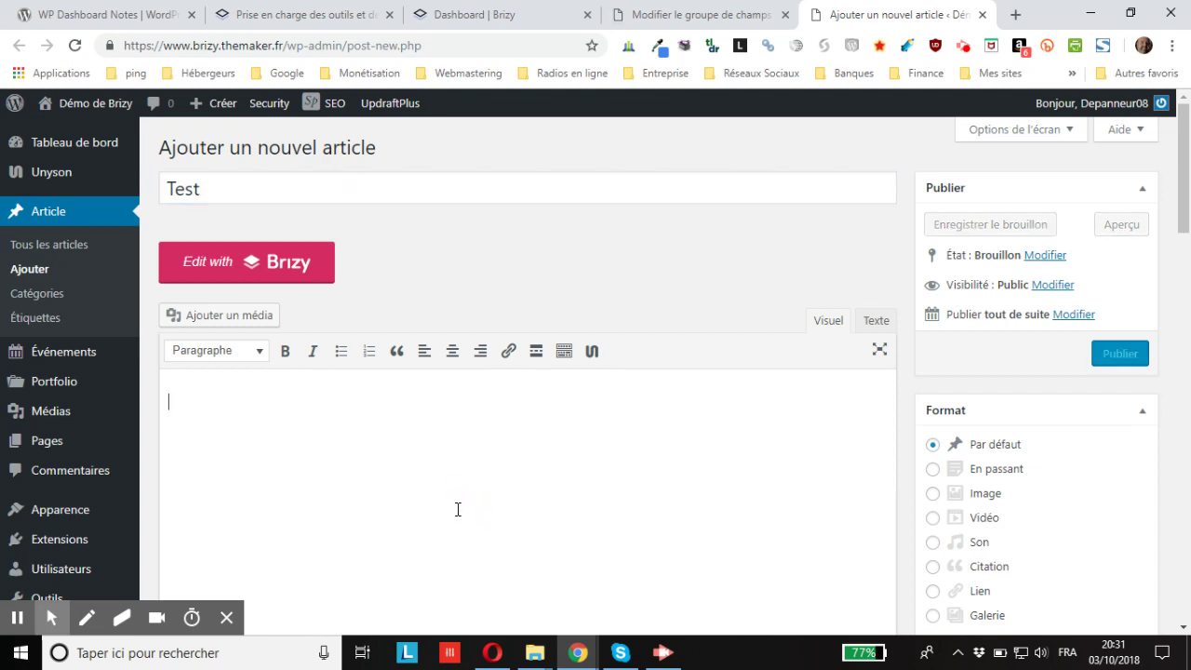
text(test)
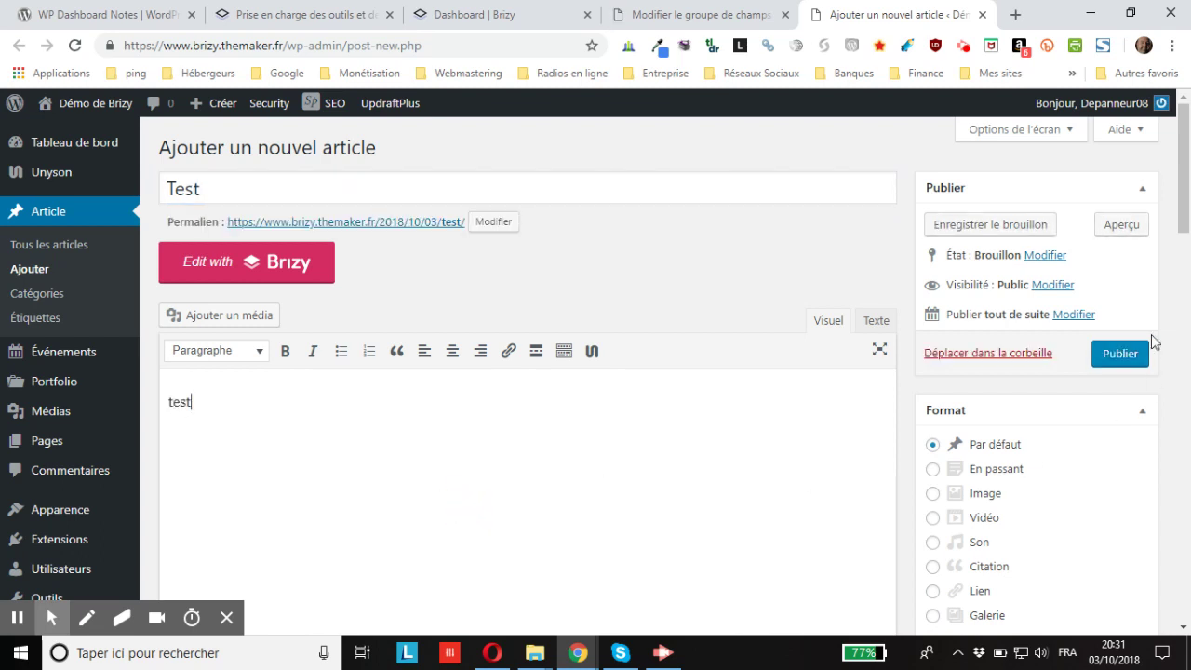
click(978, 223)
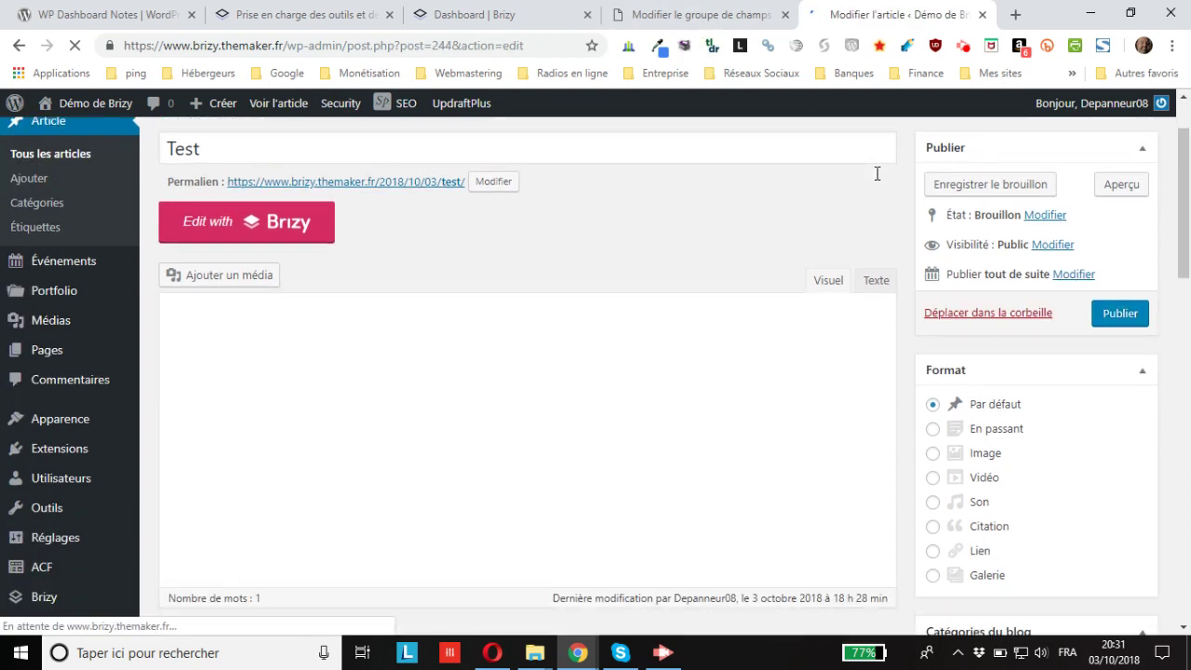
scroll(877, 173, down, 5)
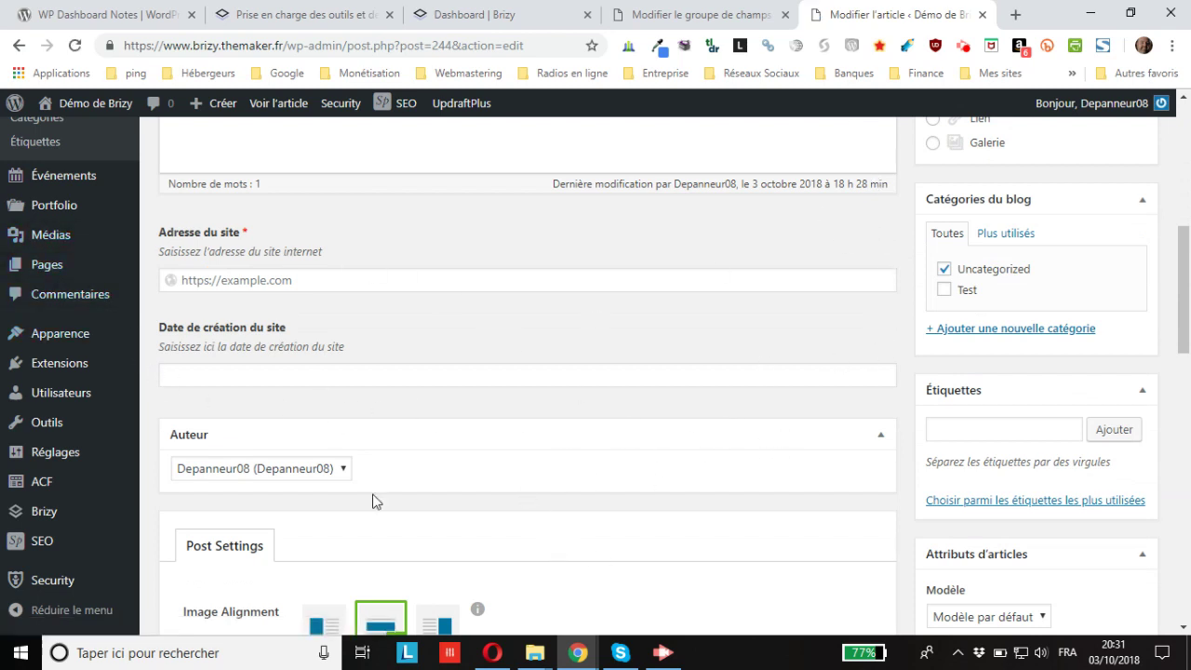
scroll(777, 315, up, 3)
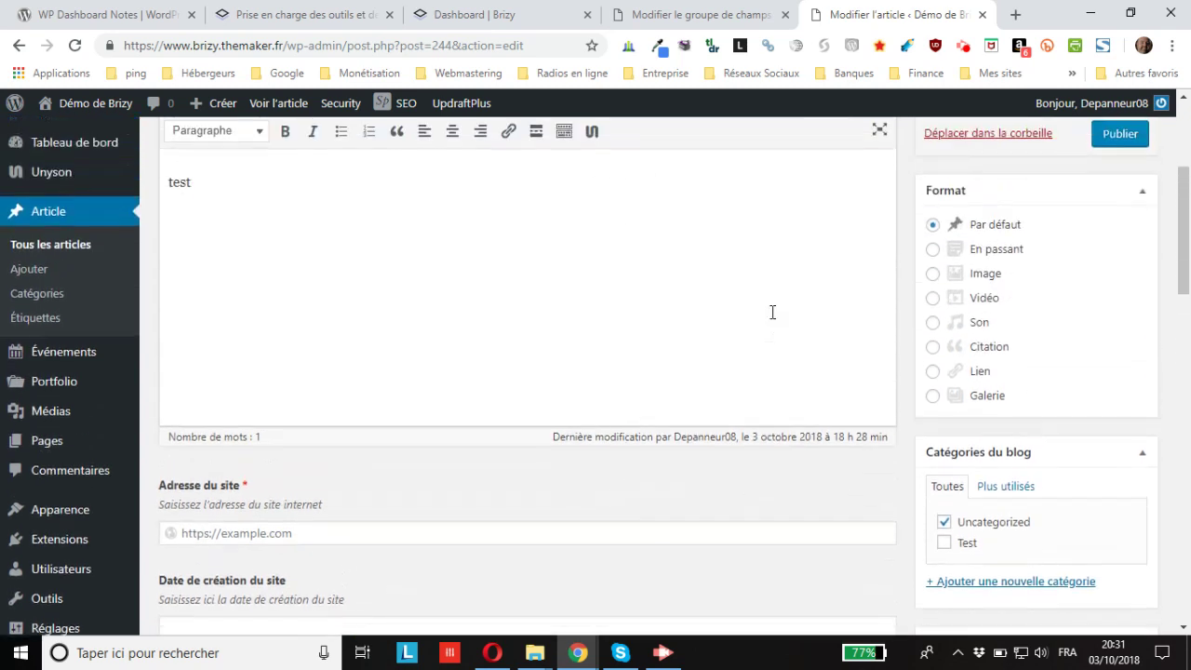
scroll(771, 311, down, 2)
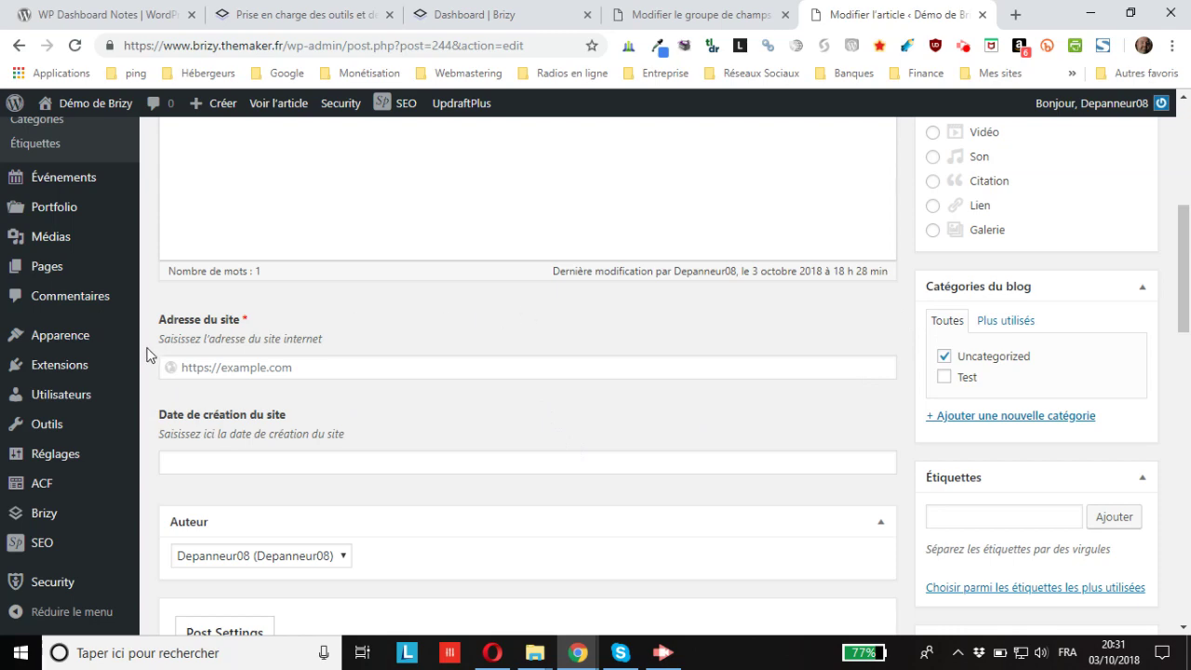
- Set the "Fiches d'annuaire" group's style back to "Dans un bloc"
click(752, 22)
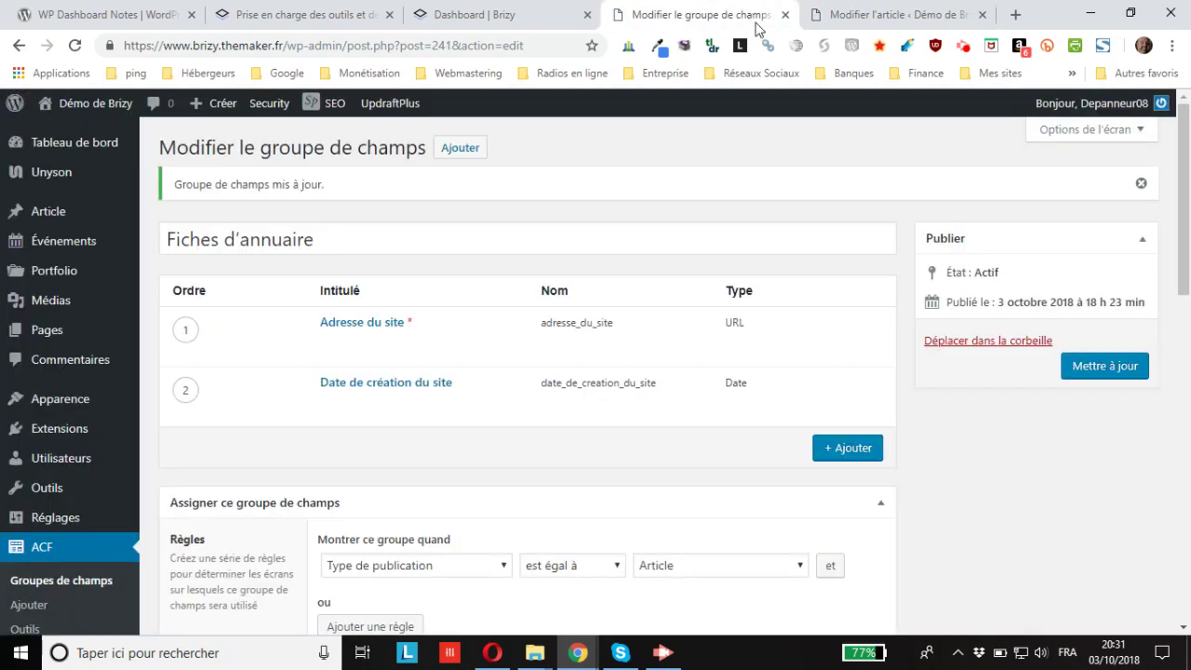
scroll(523, 374, down, 3)
scroll(522, 374, down, 5)
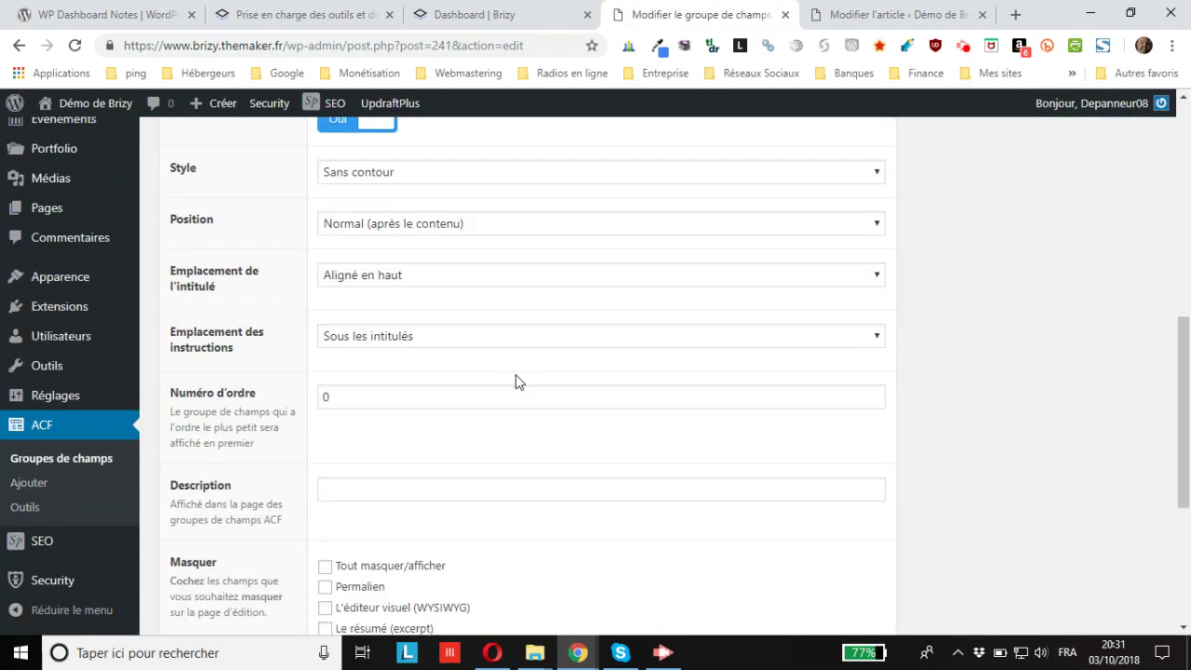
scroll(515, 378, up, 2)
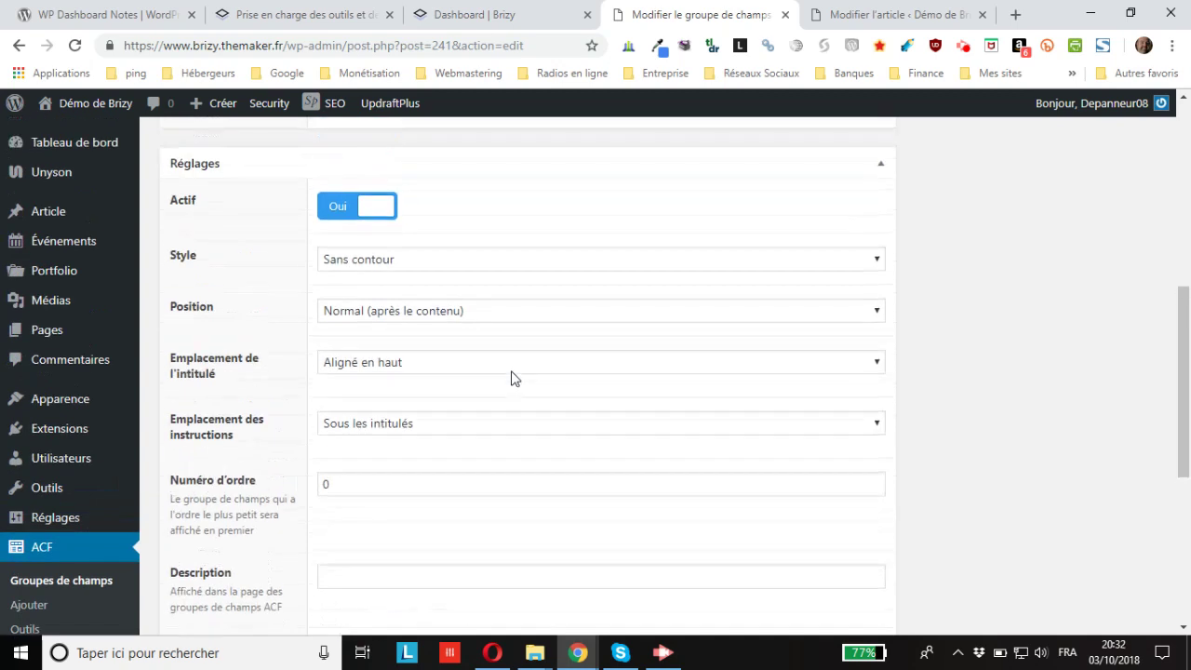
click(508, 260)
click(446, 282)
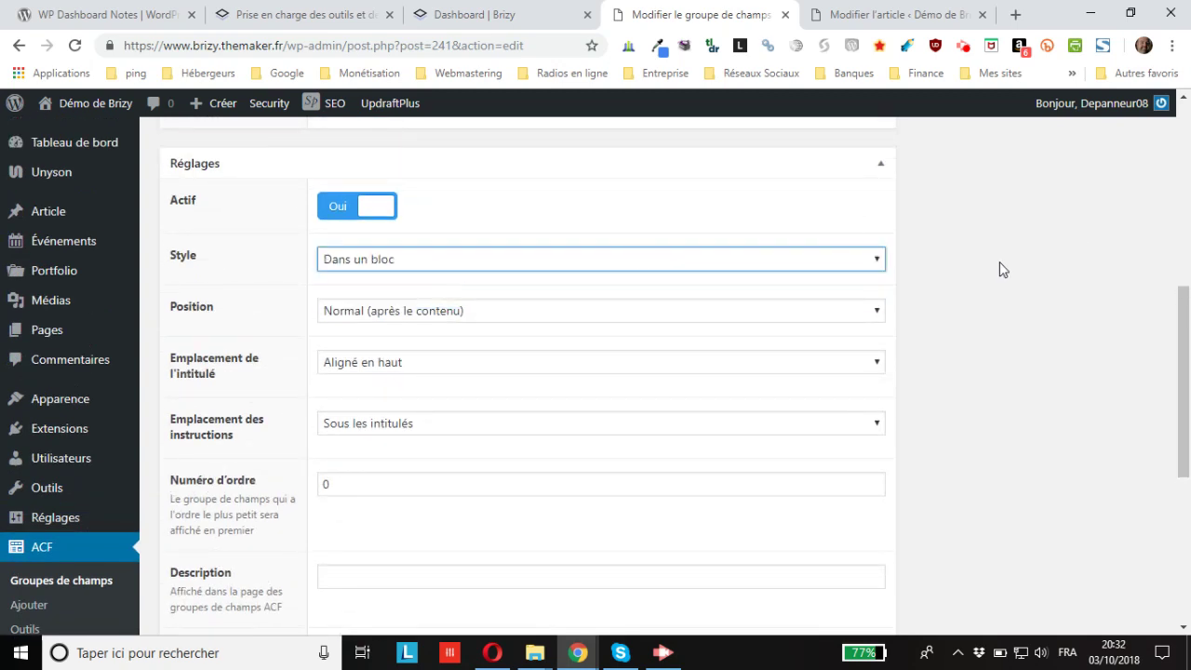
- Compare the field group's "Position" setting with where the custom fields sit in the "Test" article's edit form
scroll(1004, 263, down, 1)
scroll(1005, 264, down, 2)
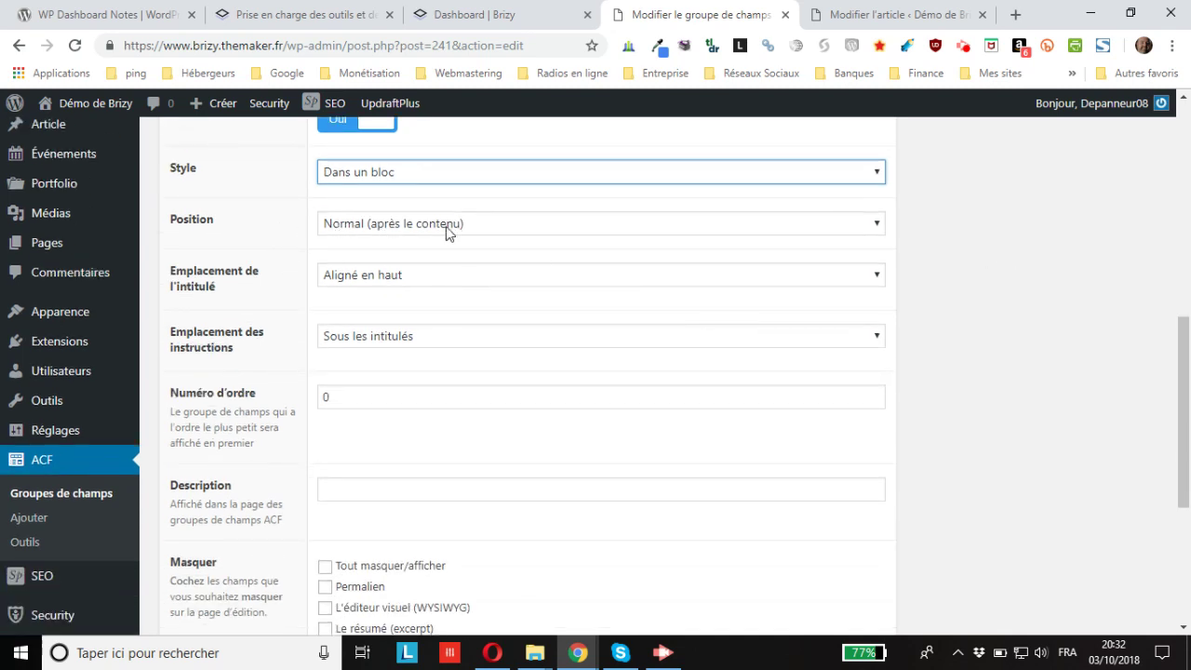
click(879, 15)
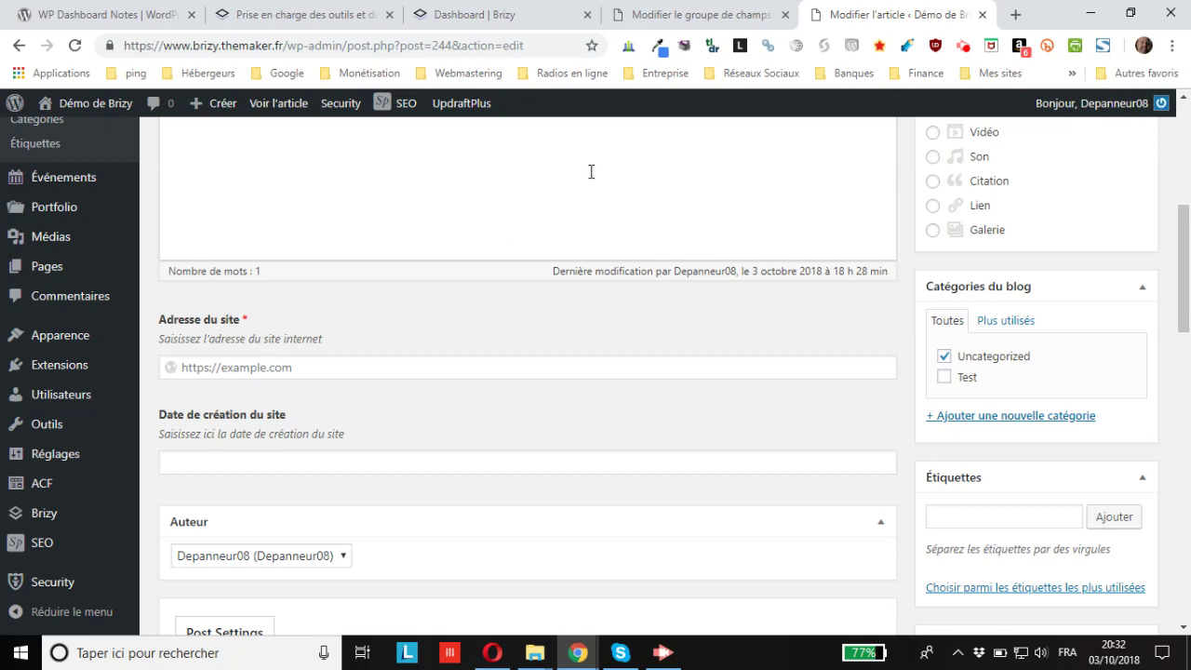
scroll(575, 255, up, 5)
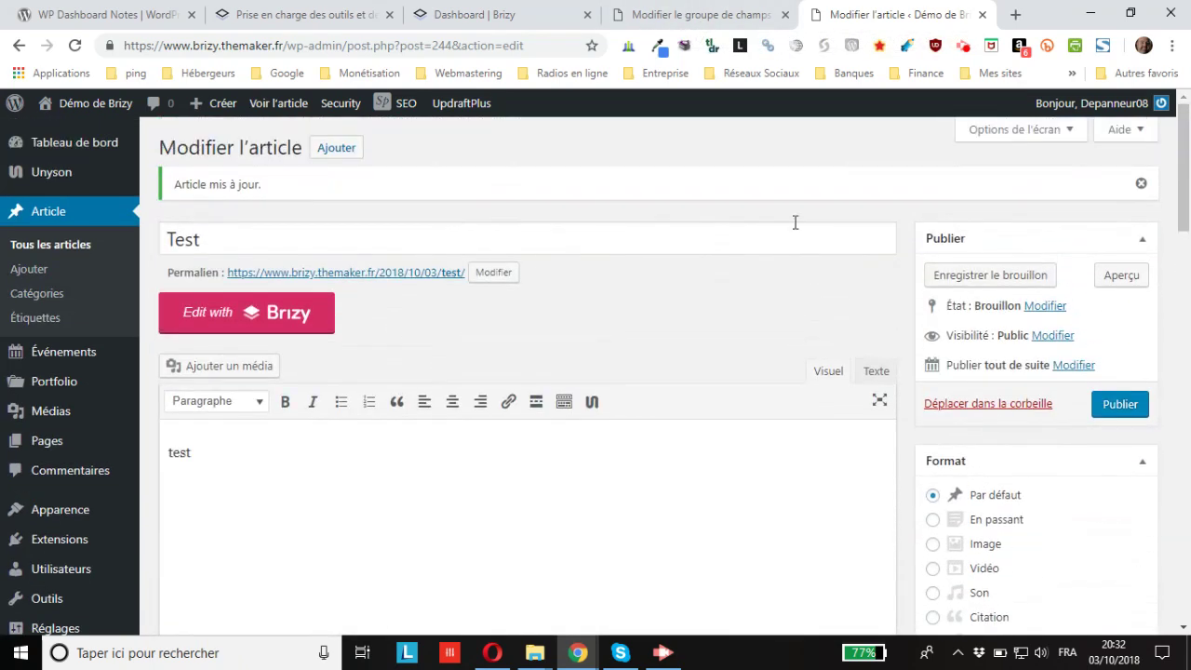
scroll(1163, 428, down, 5)
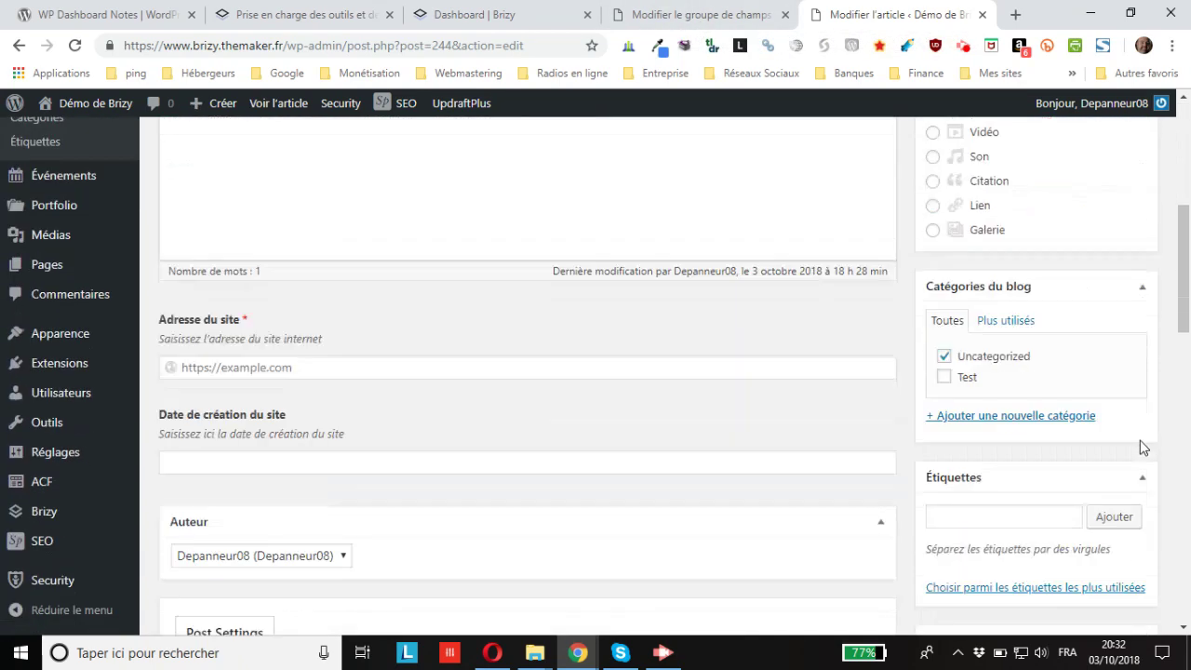
- Set the "Fiches d'annuaire" group's position to "Sur le côté" and update the field group
click(700, 15)
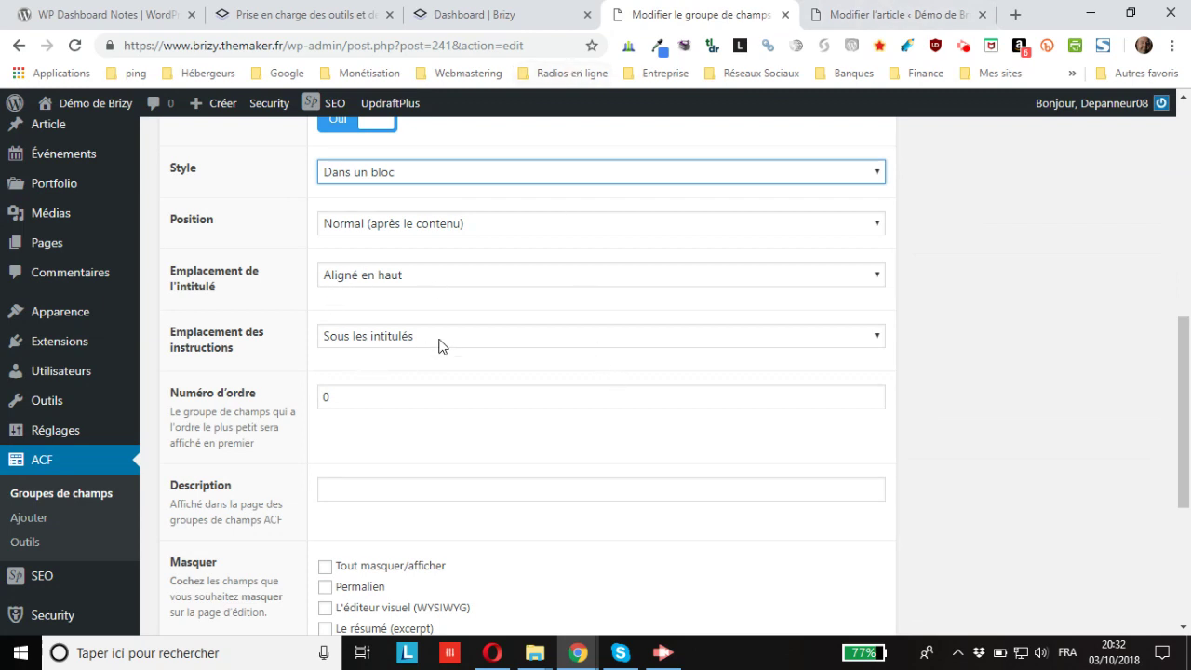
click(408, 228)
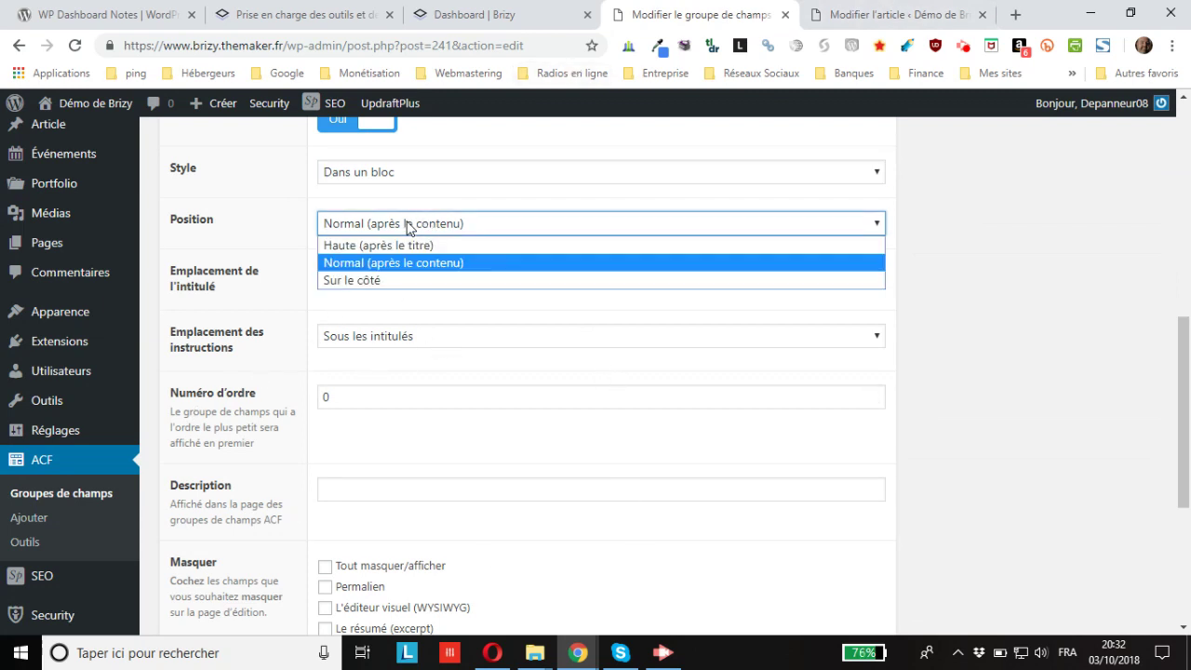
click(377, 280)
scroll(1024, 298, up, 6)
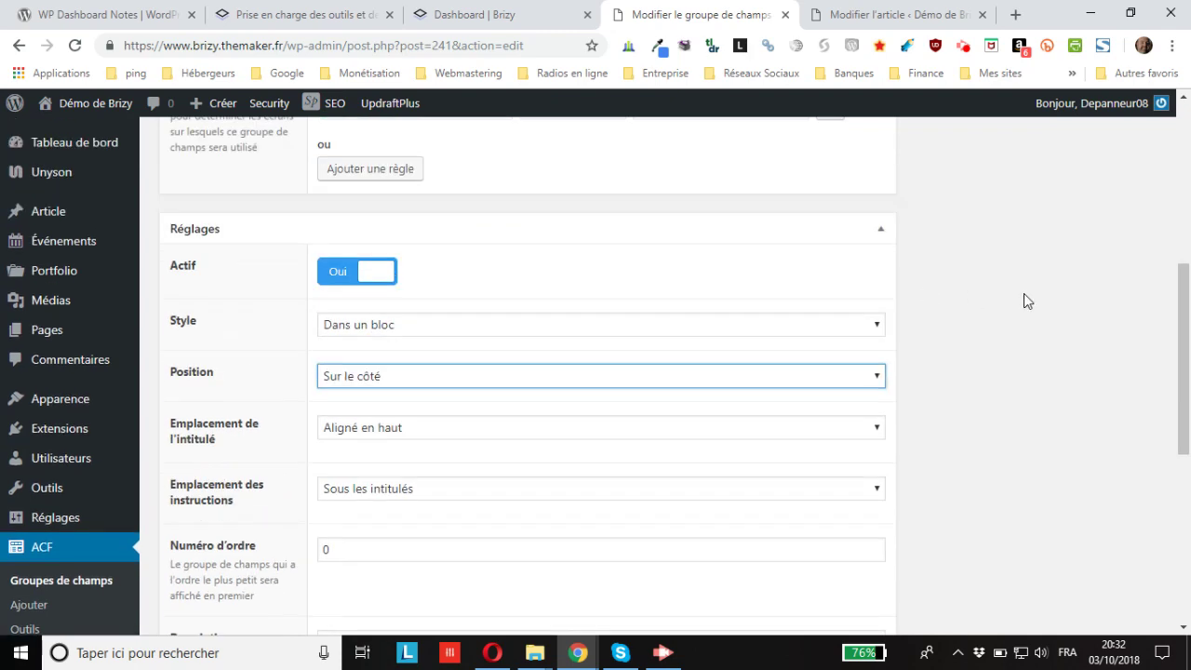
click(1104, 365)
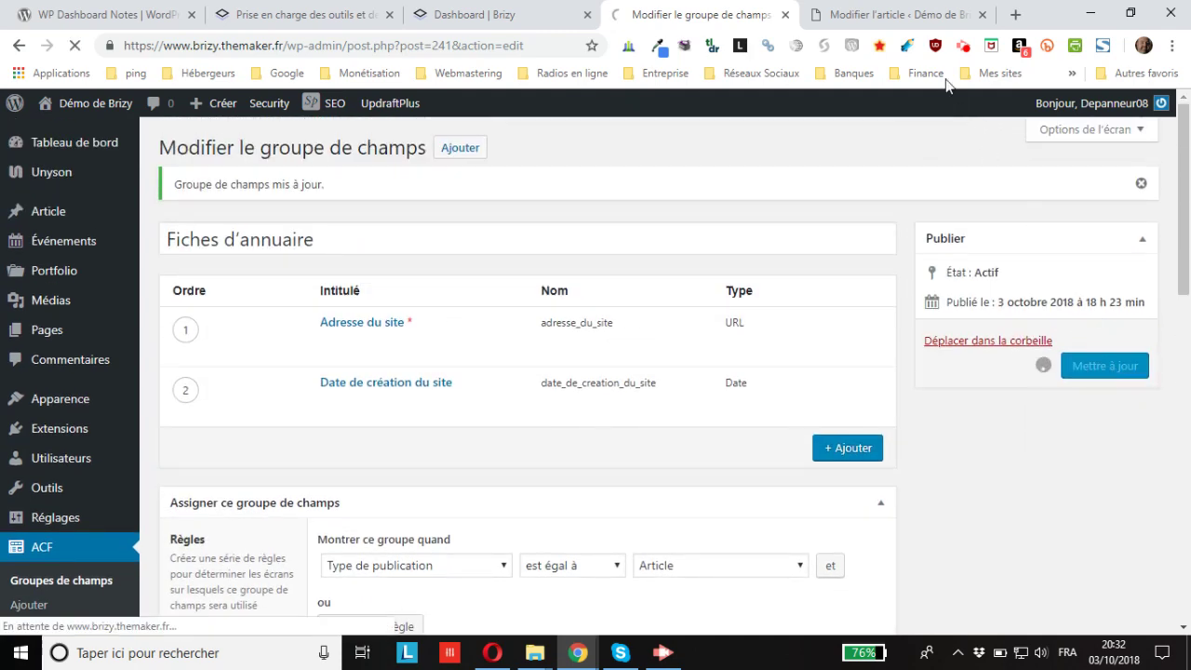
- Reload the "Test" article's edit form and examine where the "Fiches d'annuaire" fields sit among the other blocks
click(968, 17)
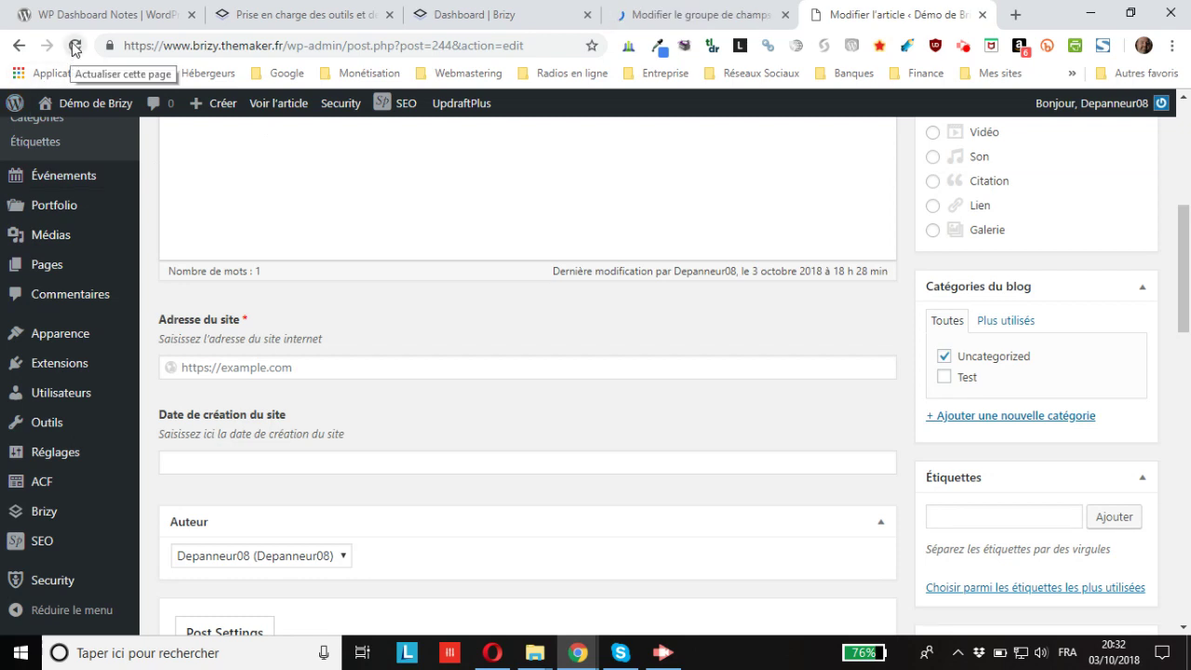
click(76, 46)
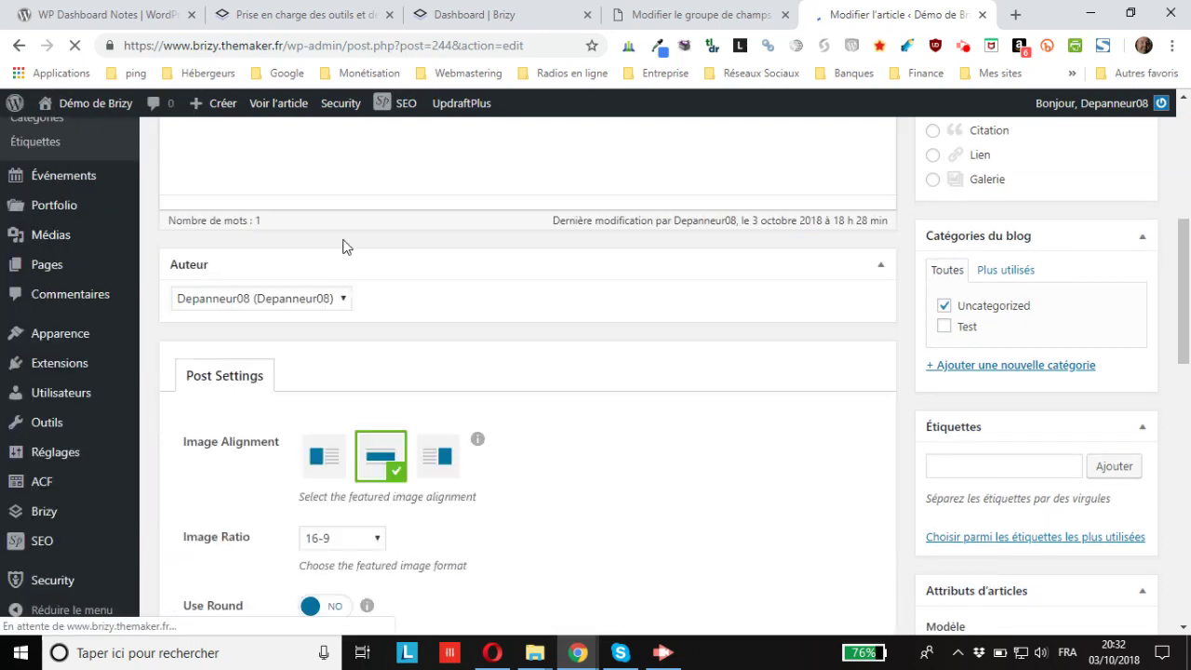
scroll(1067, 301, down, 7)
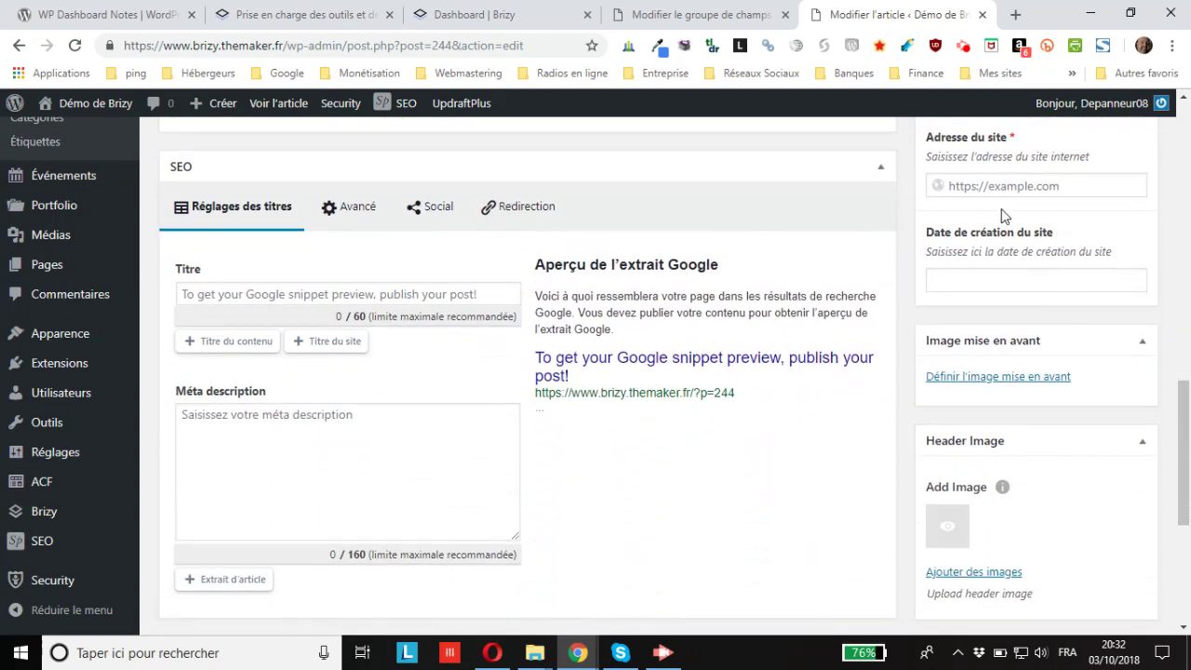
scroll(1000, 219, up, 1)
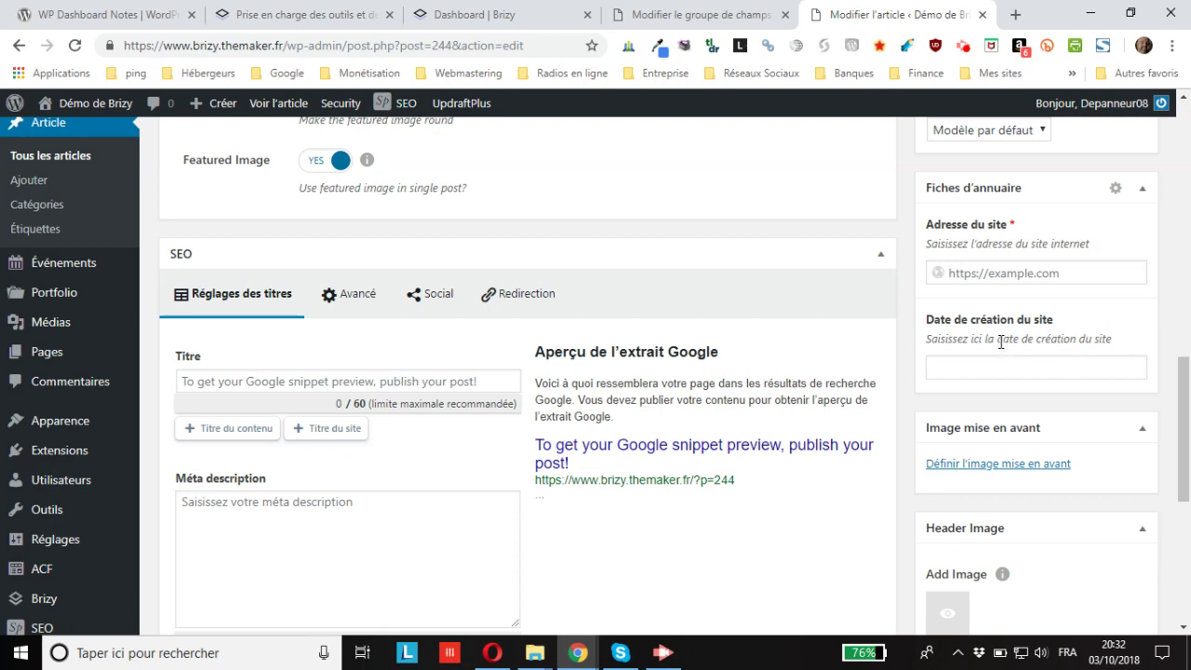
scroll(697, 389, up, 3)
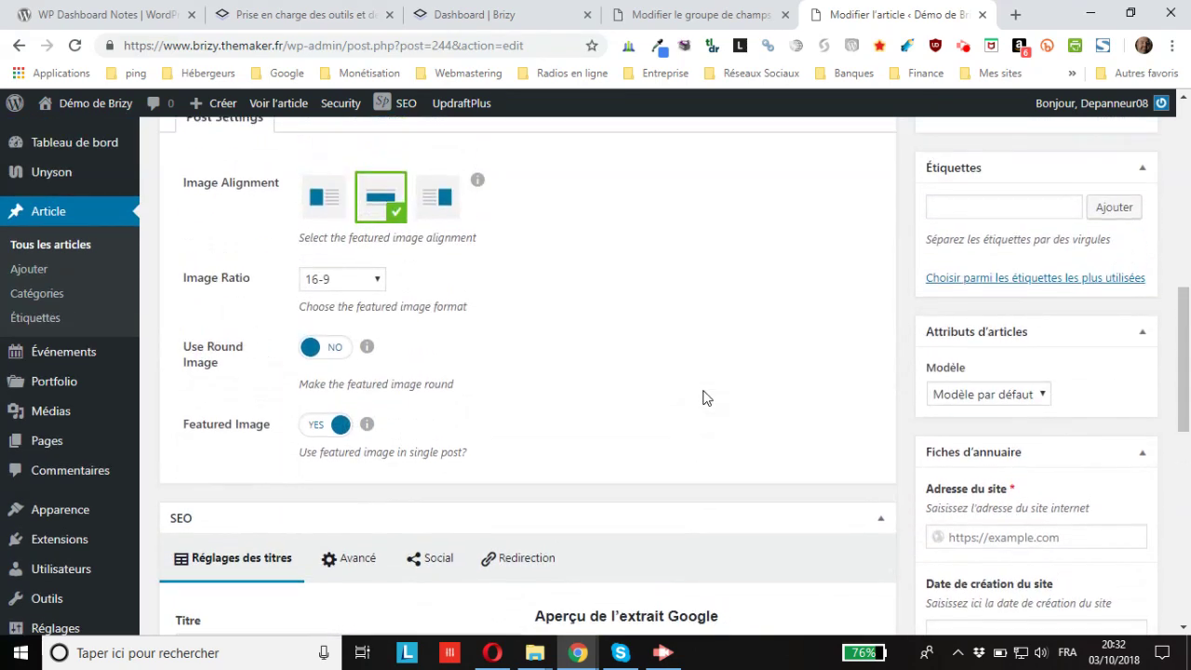
scroll(705, 399, up, 4)
scroll(702, 405, down, 4)
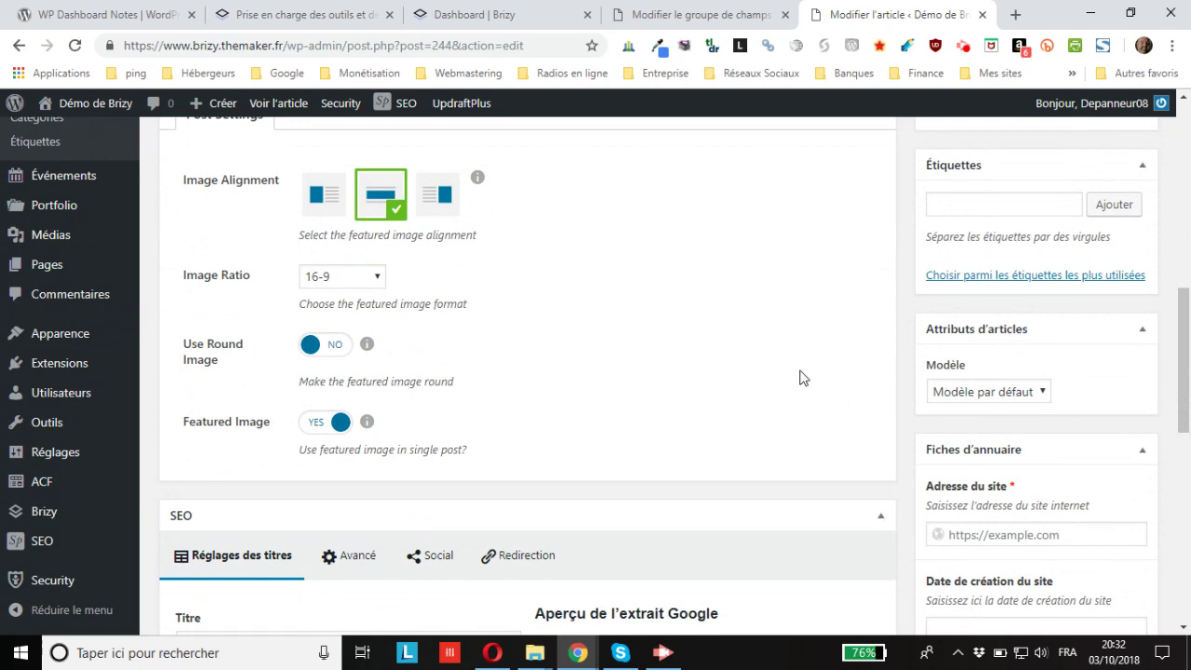
scroll(798, 378, up, 3)
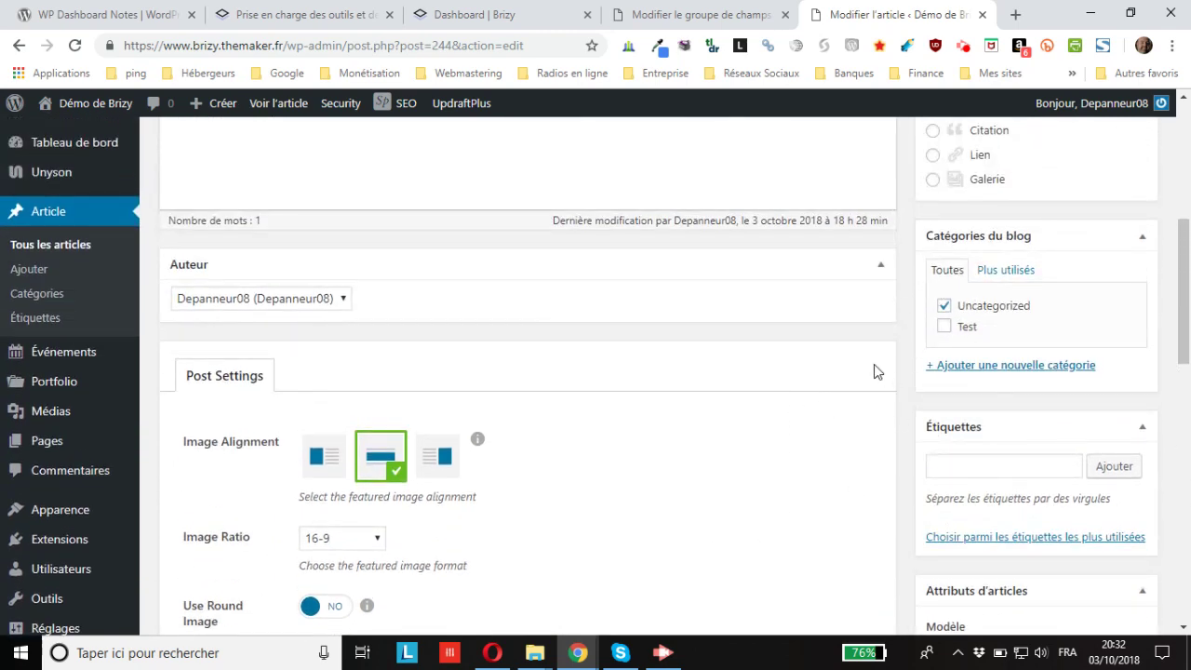
scroll(1077, 381, down, 4)
scroll(1068, 376, down, 3)
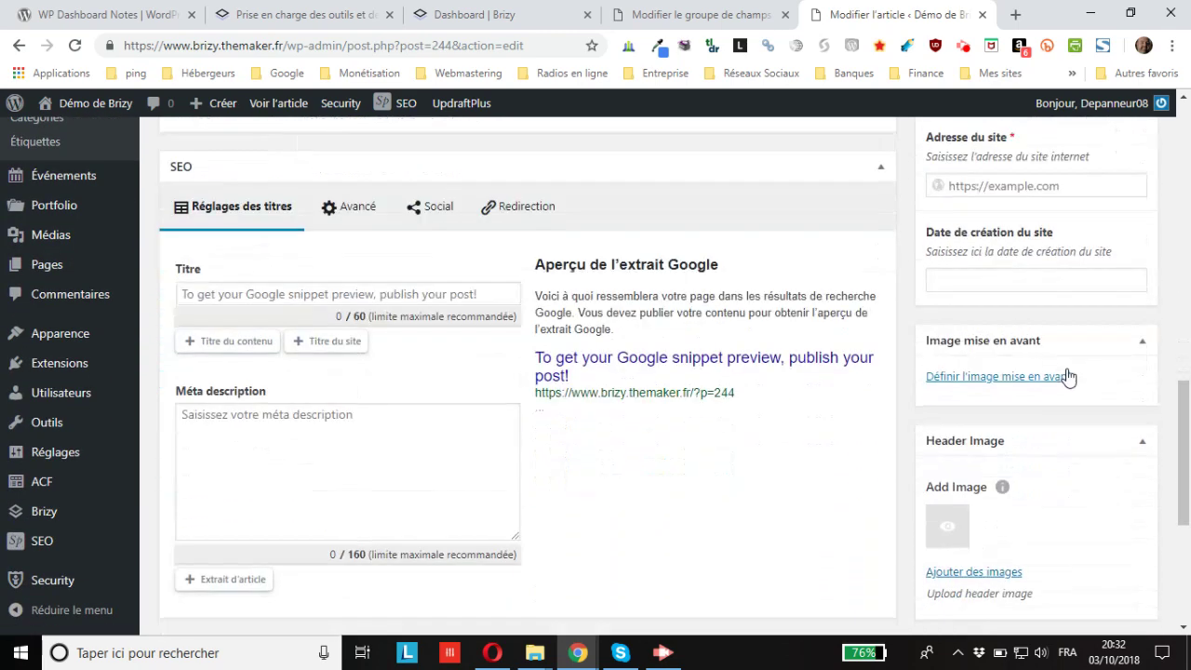
scroll(993, 367, up, 2)
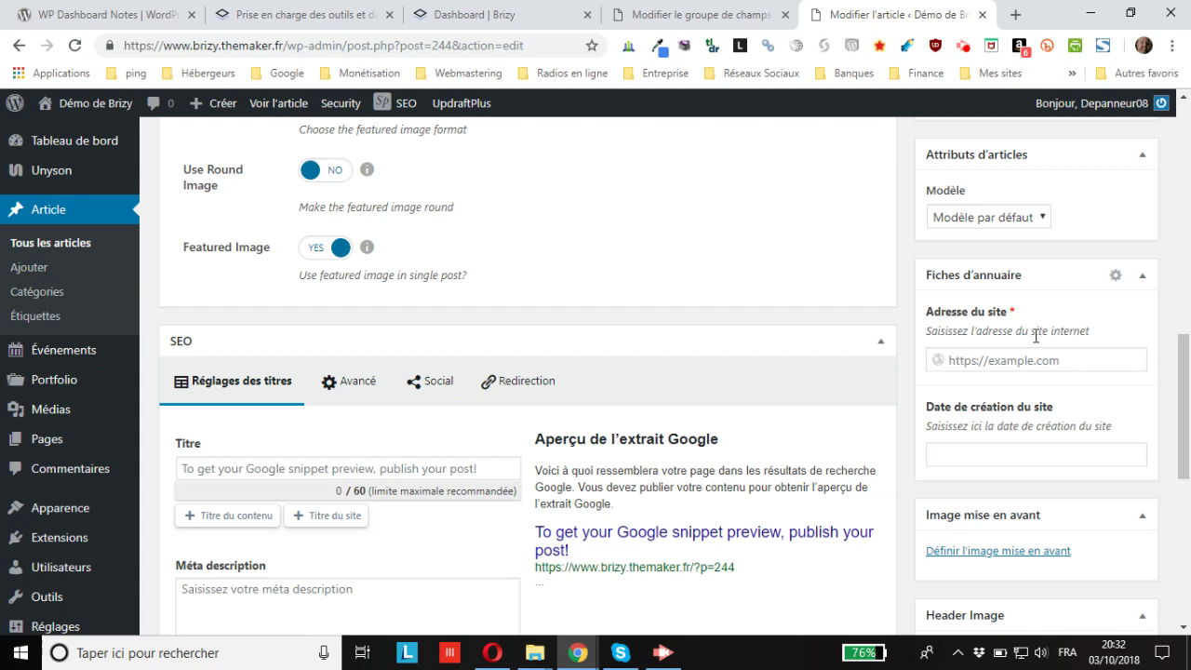
scroll(1068, 375, down, 1)
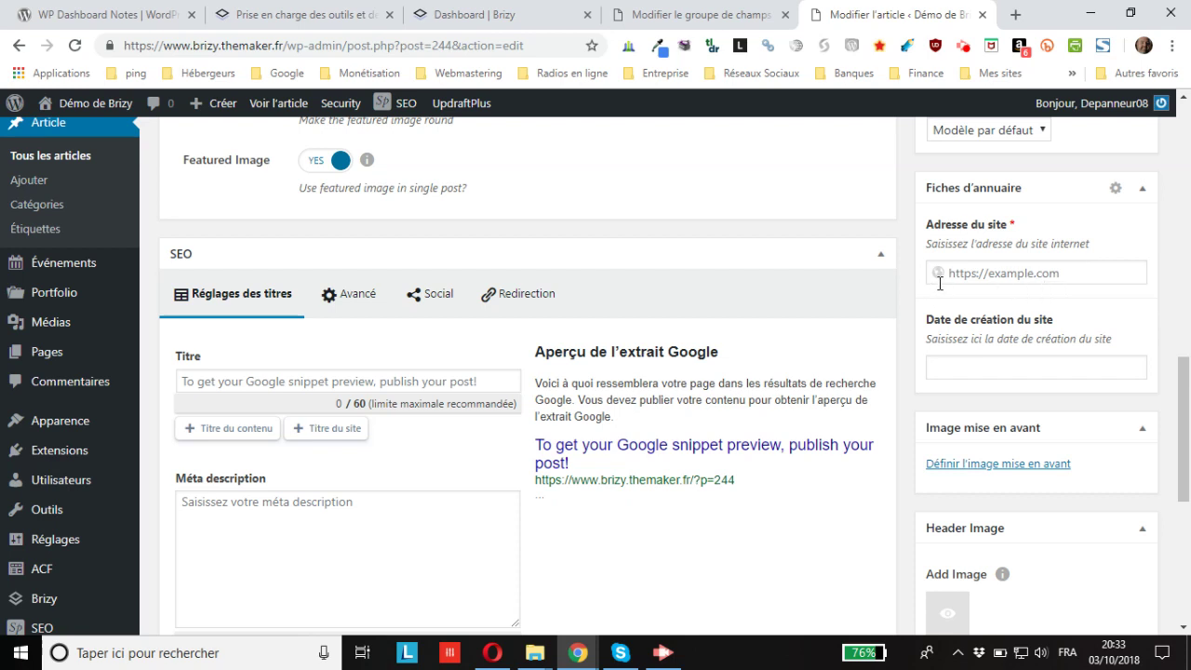
- View the date picker of the "Date de création du site" field and close it without choosing a date
click(1005, 368)
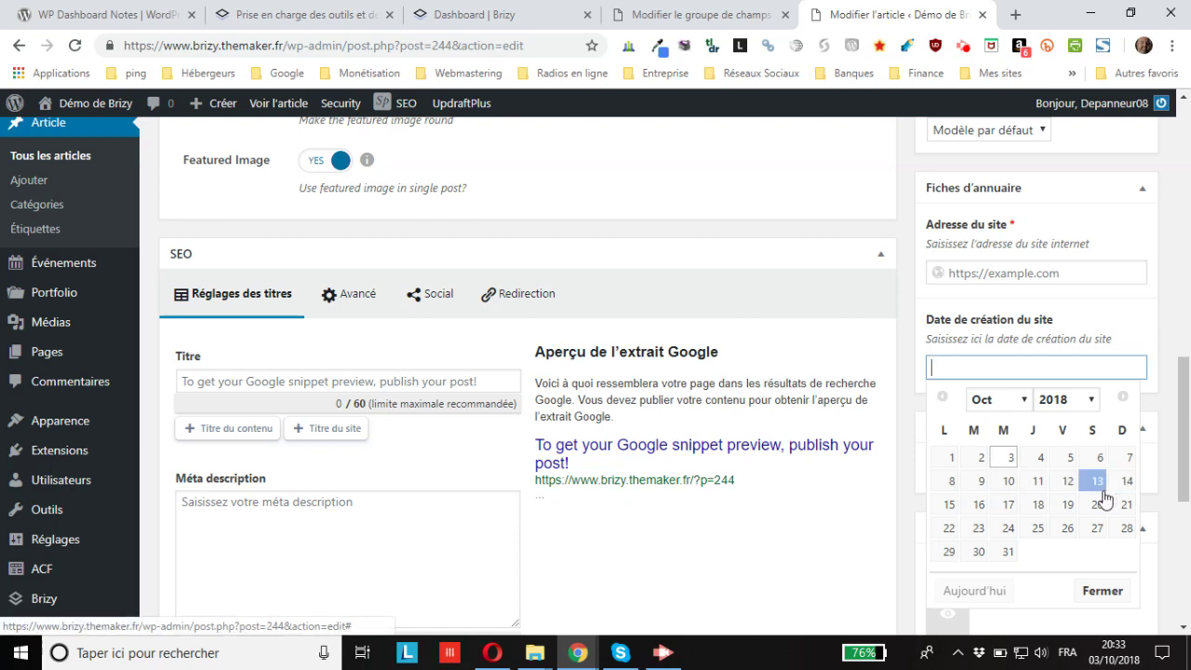
click(1135, 335)
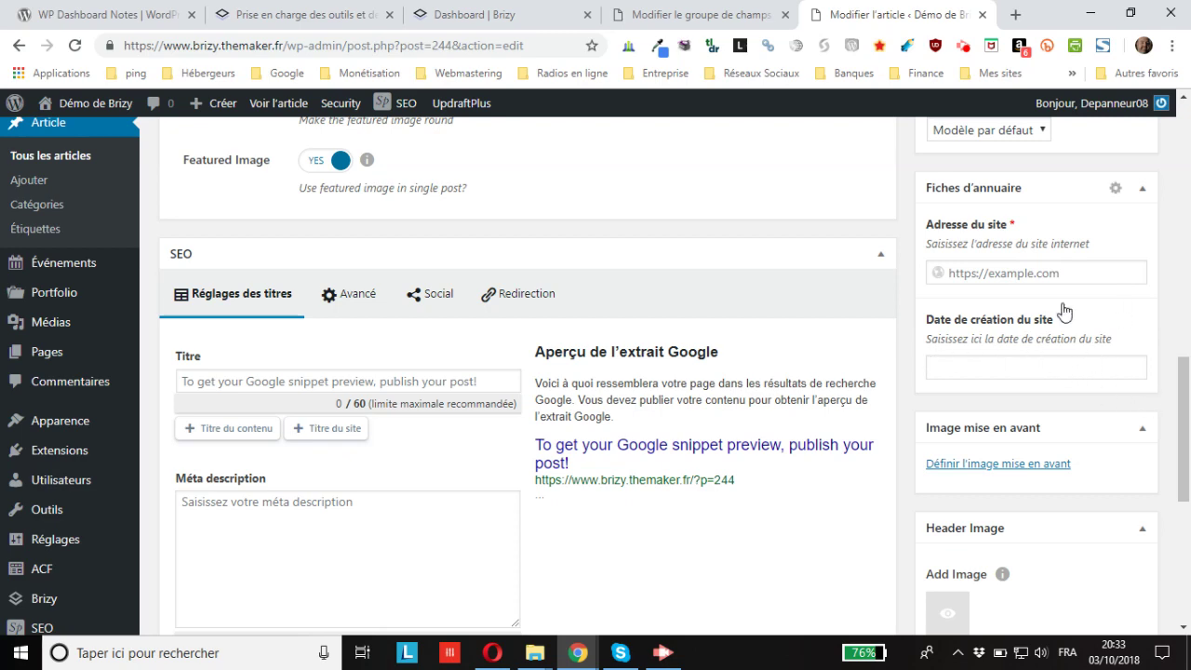
scroll(877, 319, up, 3)
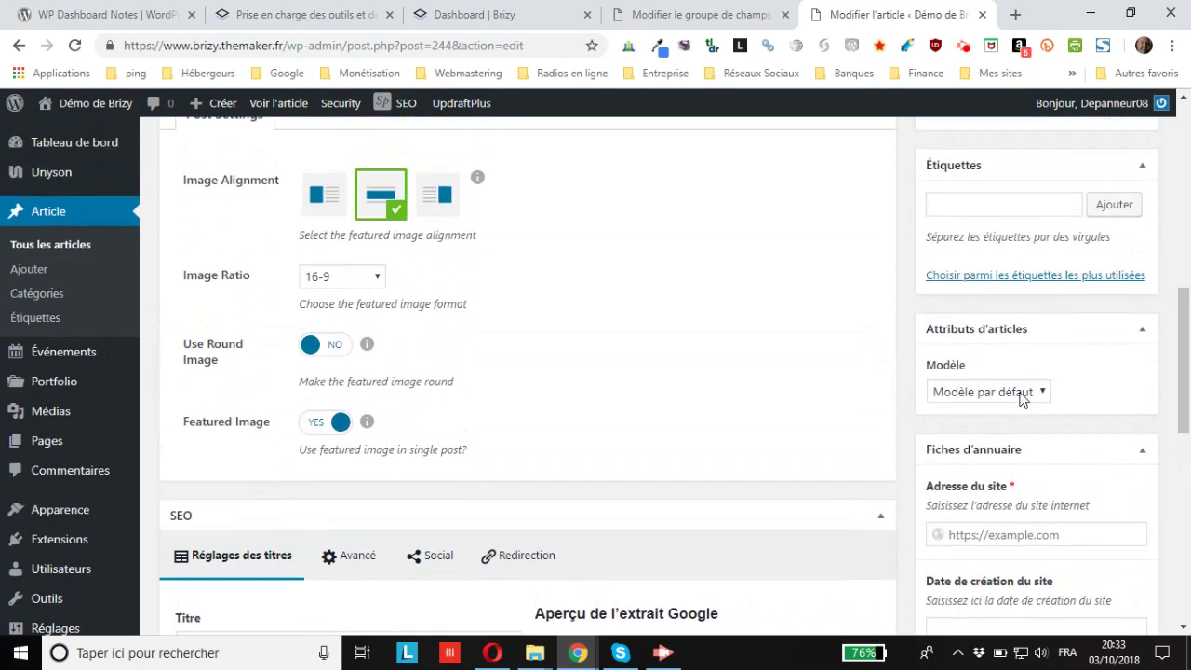
scroll(1024, 393, down, 3)
scroll(748, 292, up, 10)
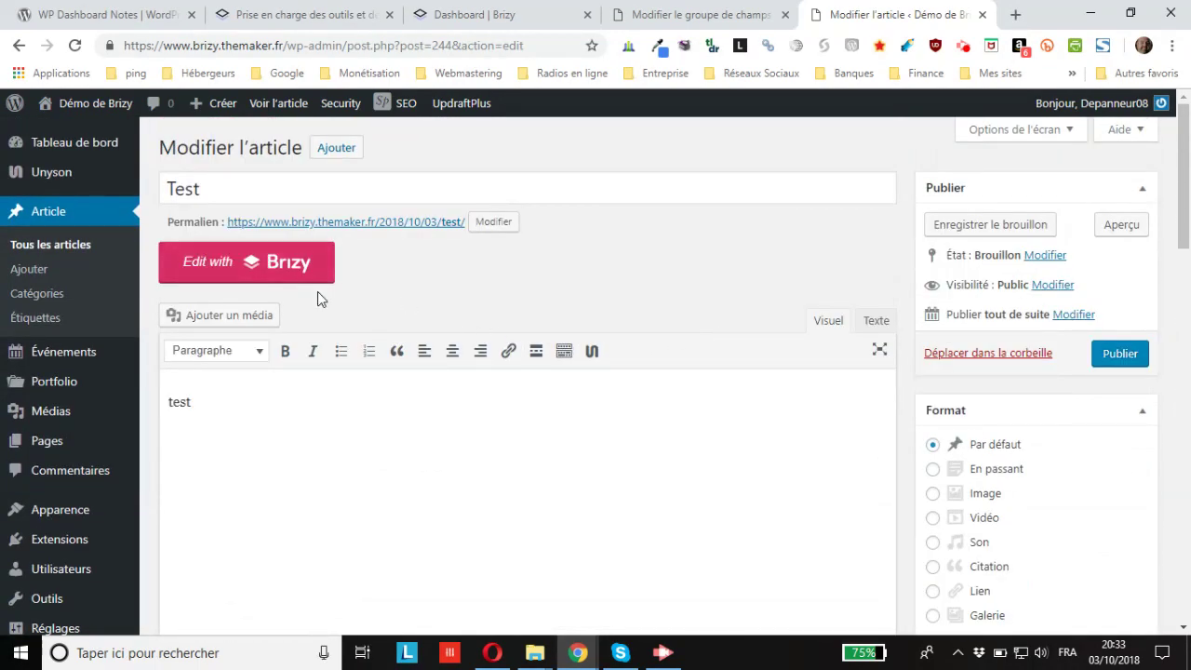
- Set the "Fiches d'annuaire" group's position to "Haute (après le titre)" and update the field group
click(683, 15)
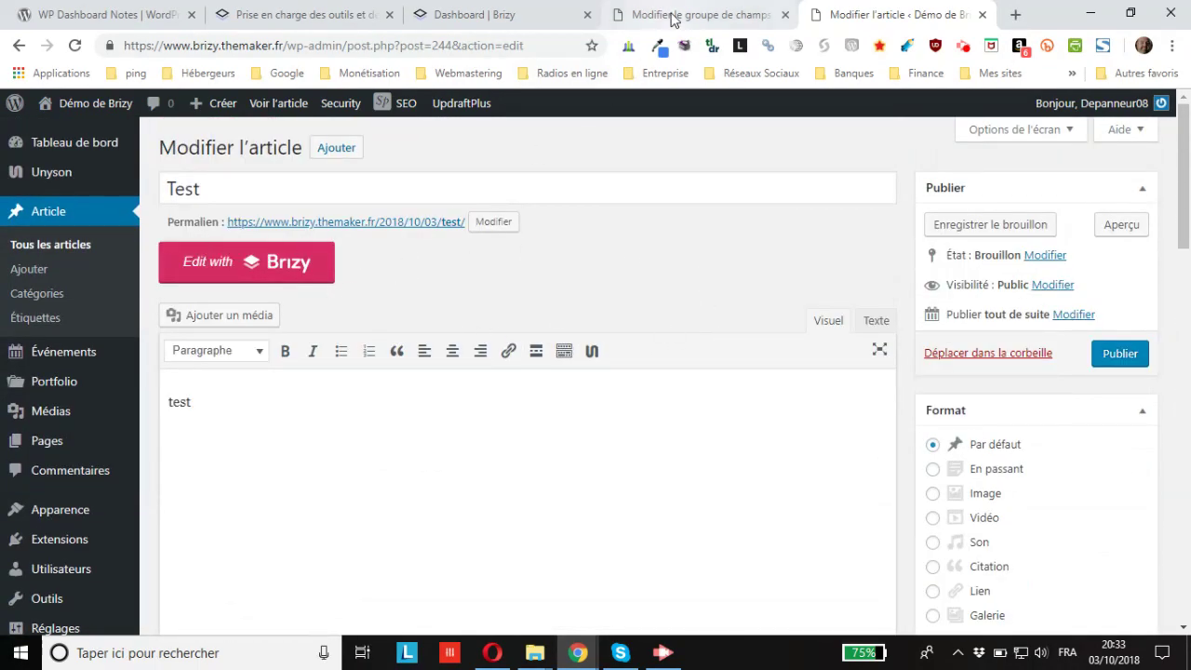
scroll(372, 428, down, 4)
scroll(377, 433, down, 3)
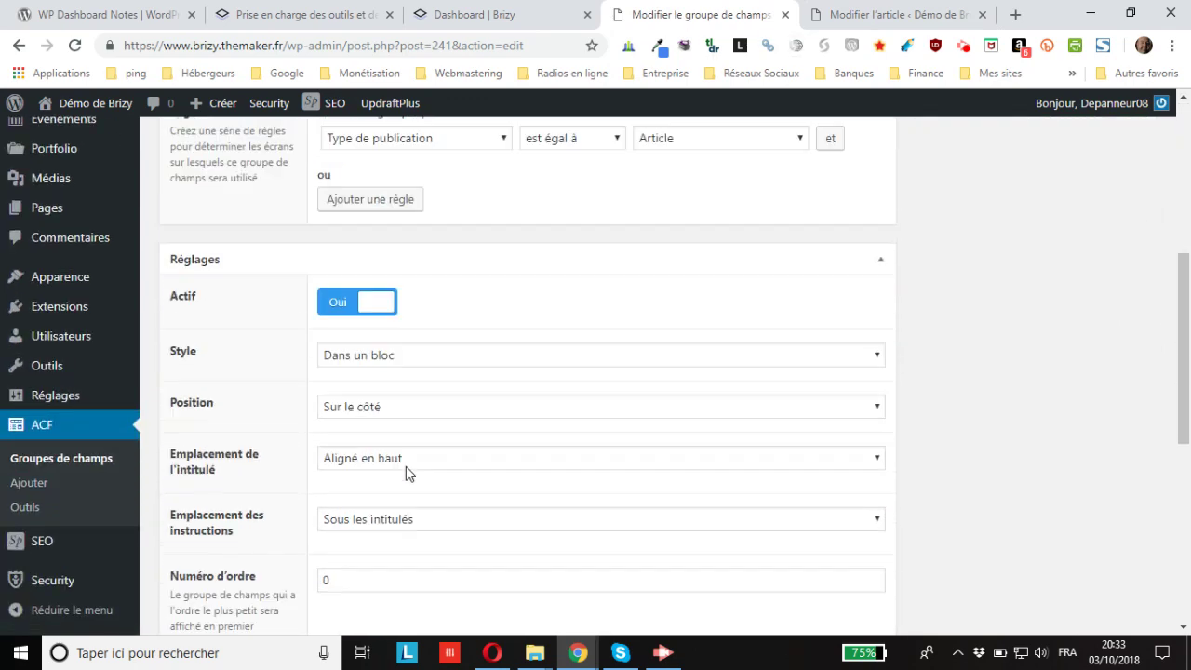
click(407, 320)
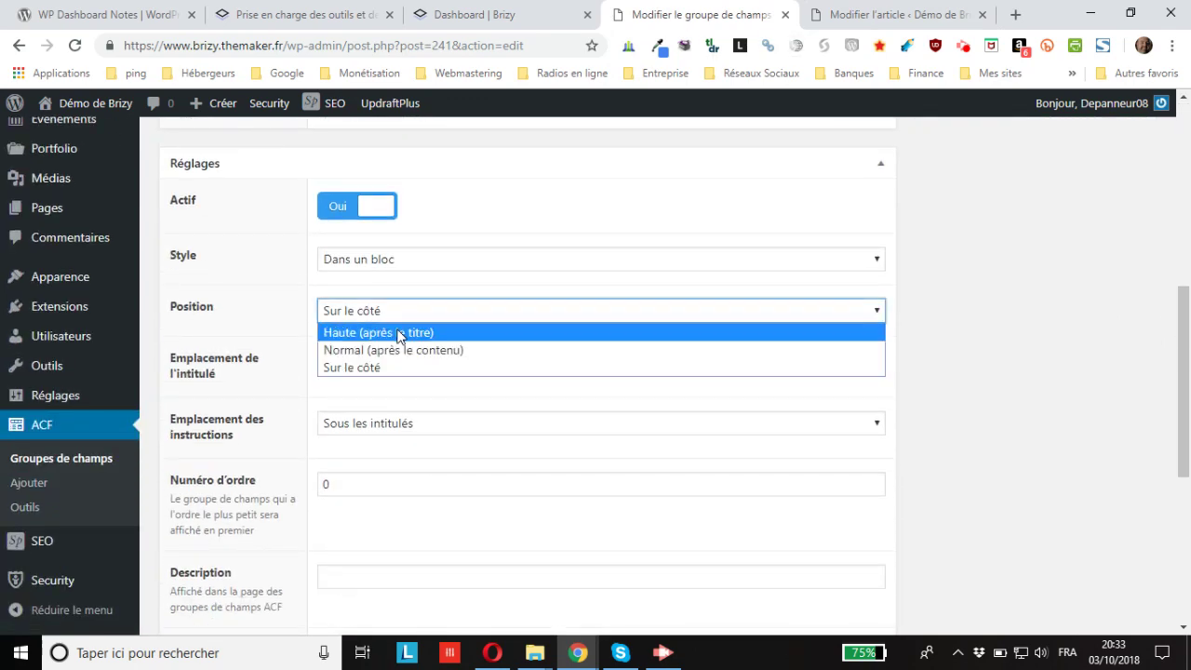
click(399, 332)
scroll(1114, 280, up, 3)
scroll(1114, 281, up, 2)
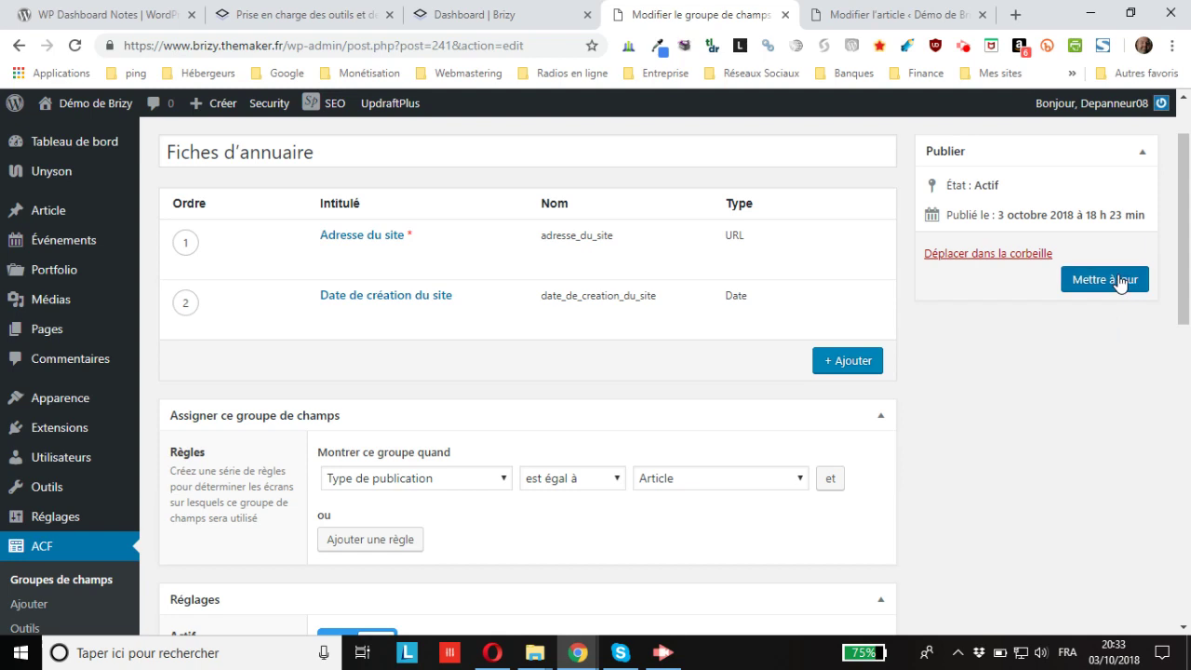
click(1059, 281)
- Reload the "Test" article and compare its custom field block with the field group's position and label placement settings
click(882, 17)
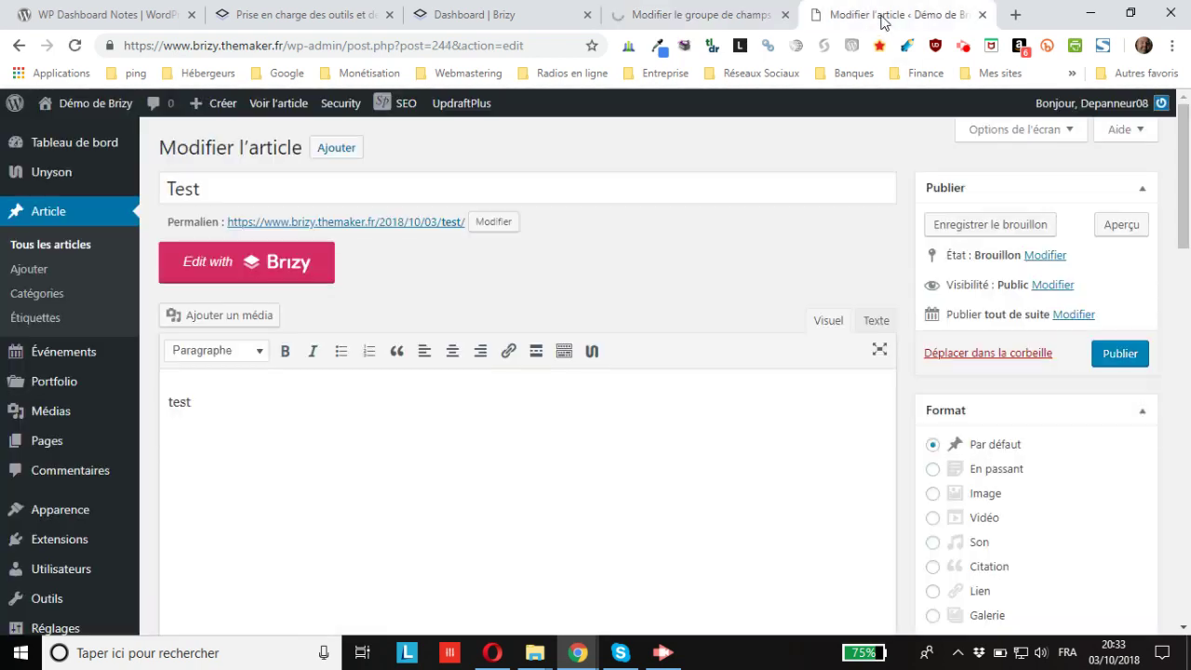
click(75, 47)
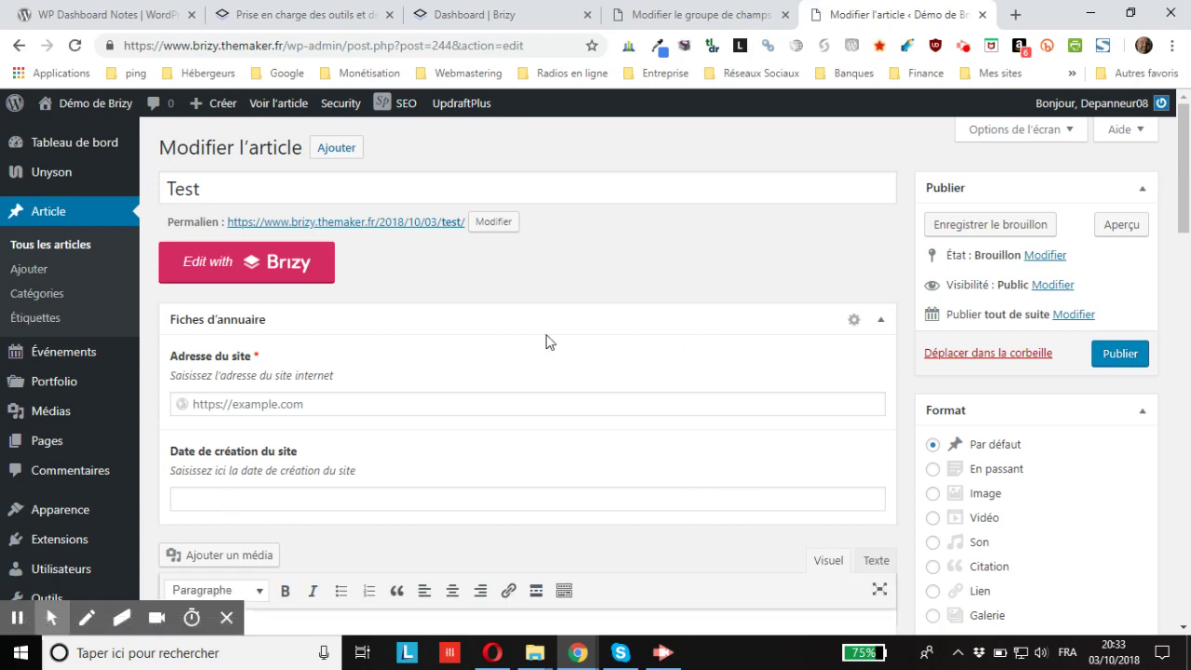
click(713, 13)
scroll(569, 305, down, 8)
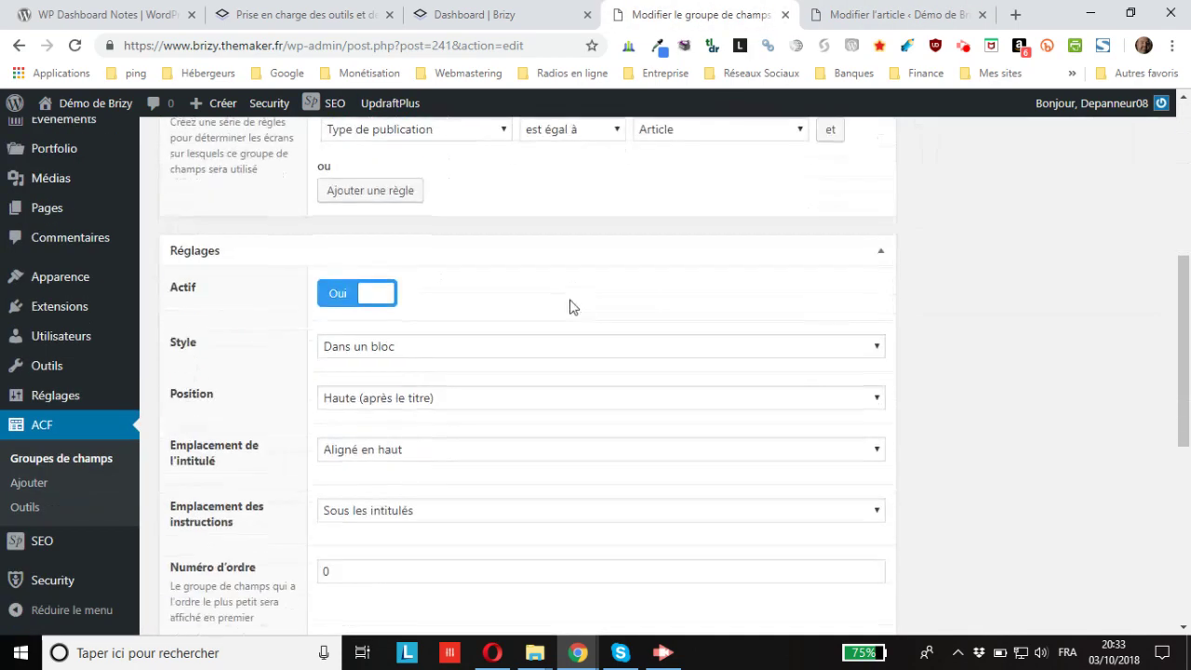
scroll(1032, 211, up, 2)
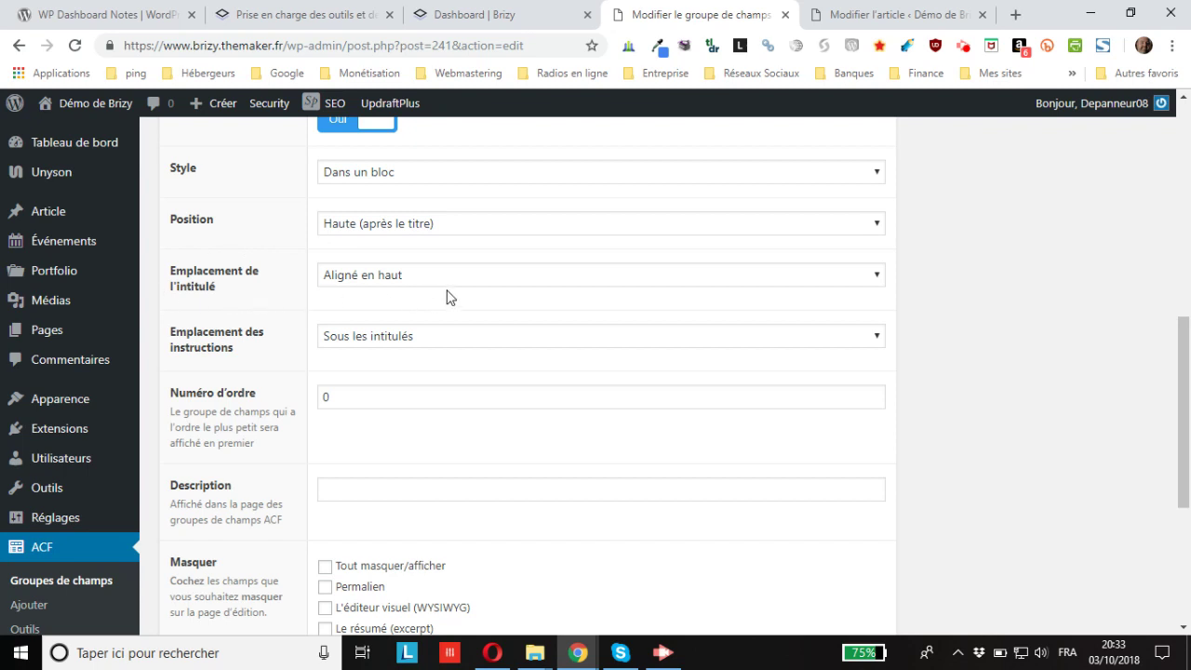
click(817, 17)
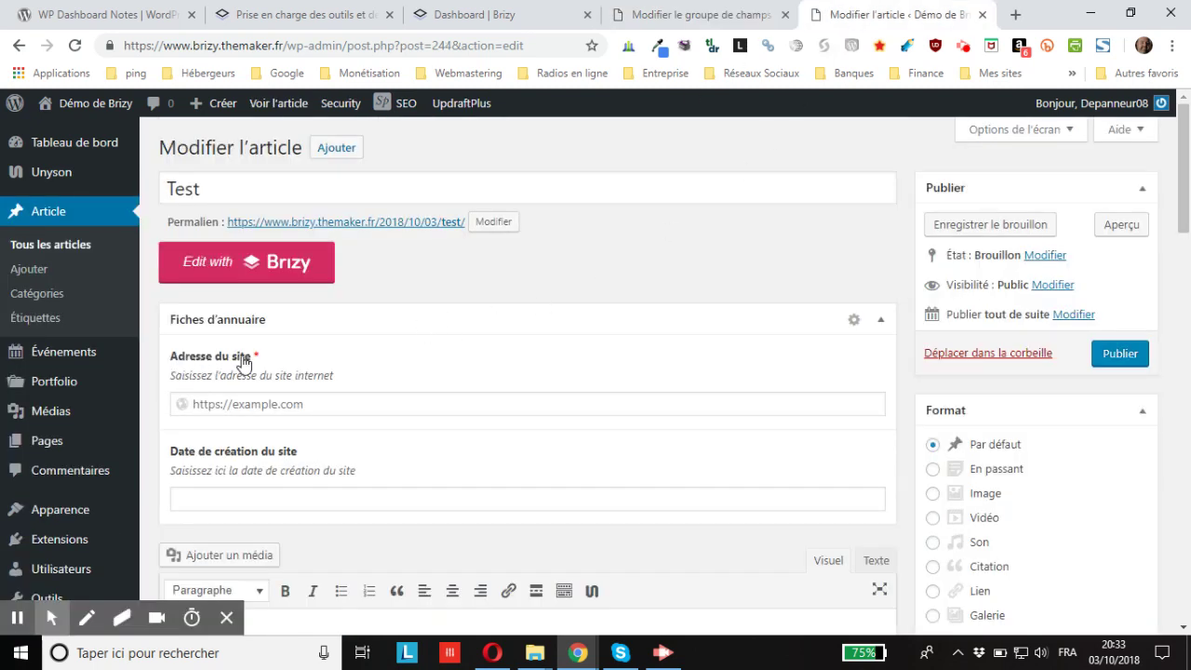
- Set the group's label placement to "Aligné à gauche" and instruction placement to "Sous les champs", and update the field group
click(724, 17)
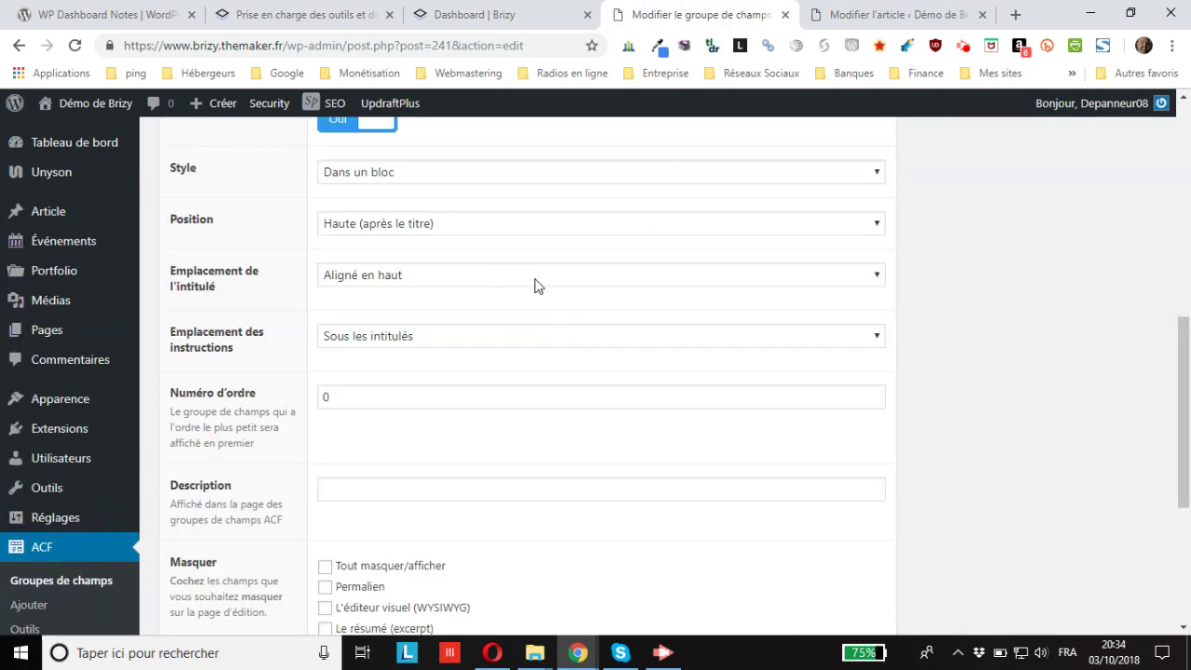
click(473, 270)
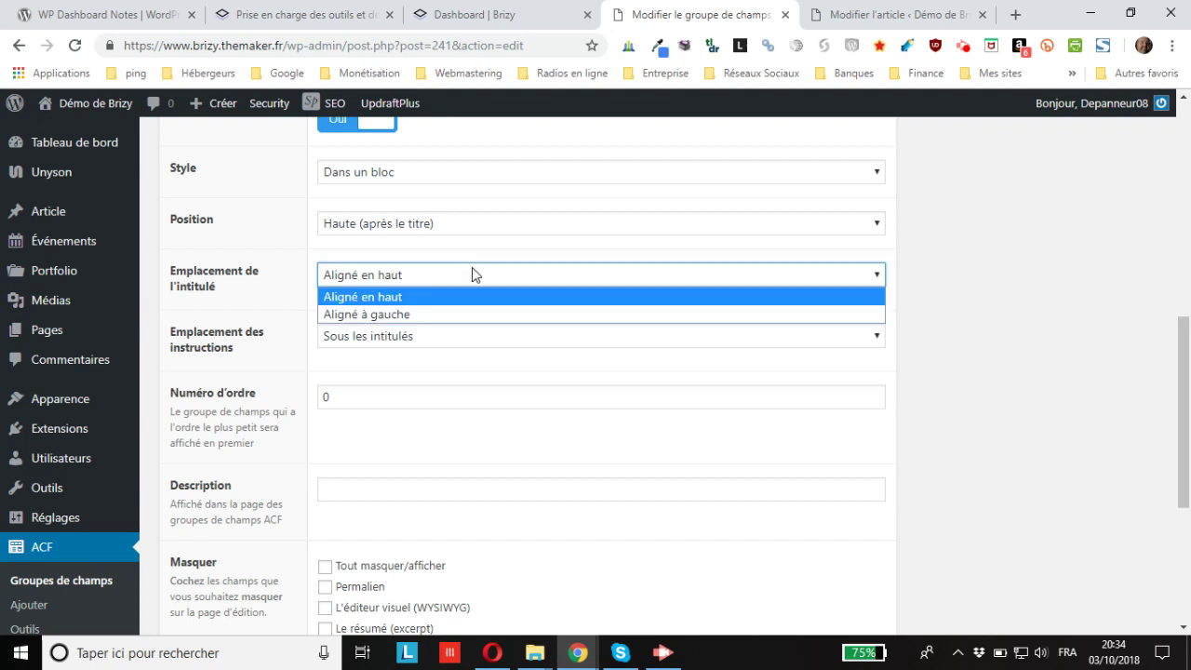
click(437, 317)
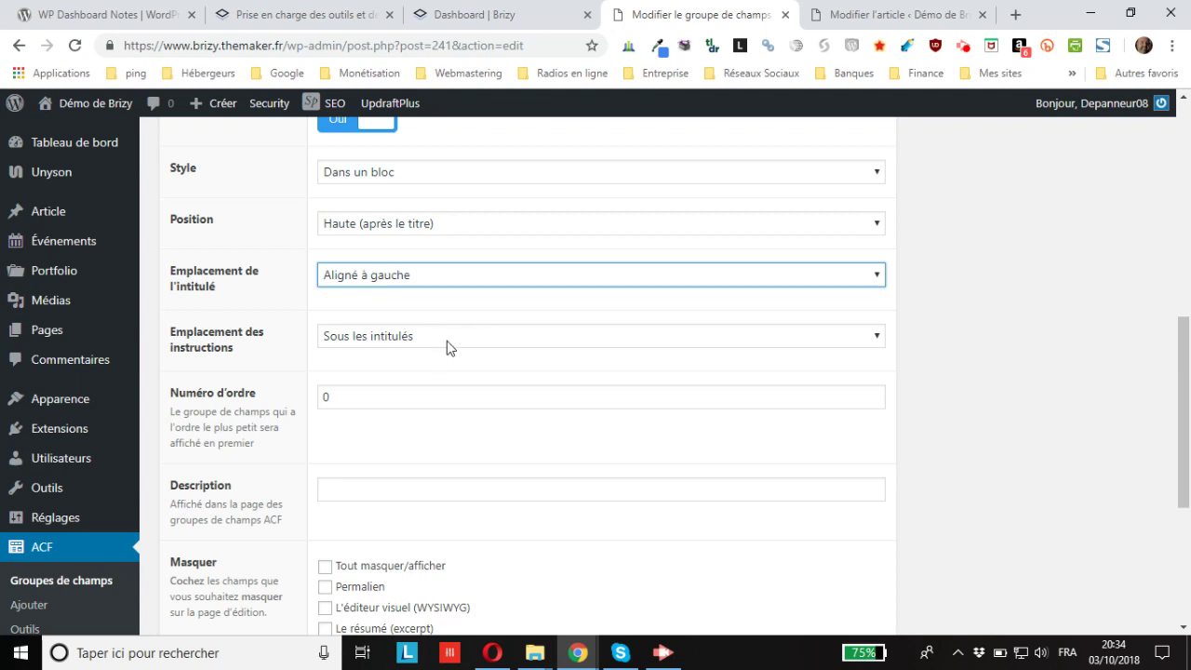
click(379, 341)
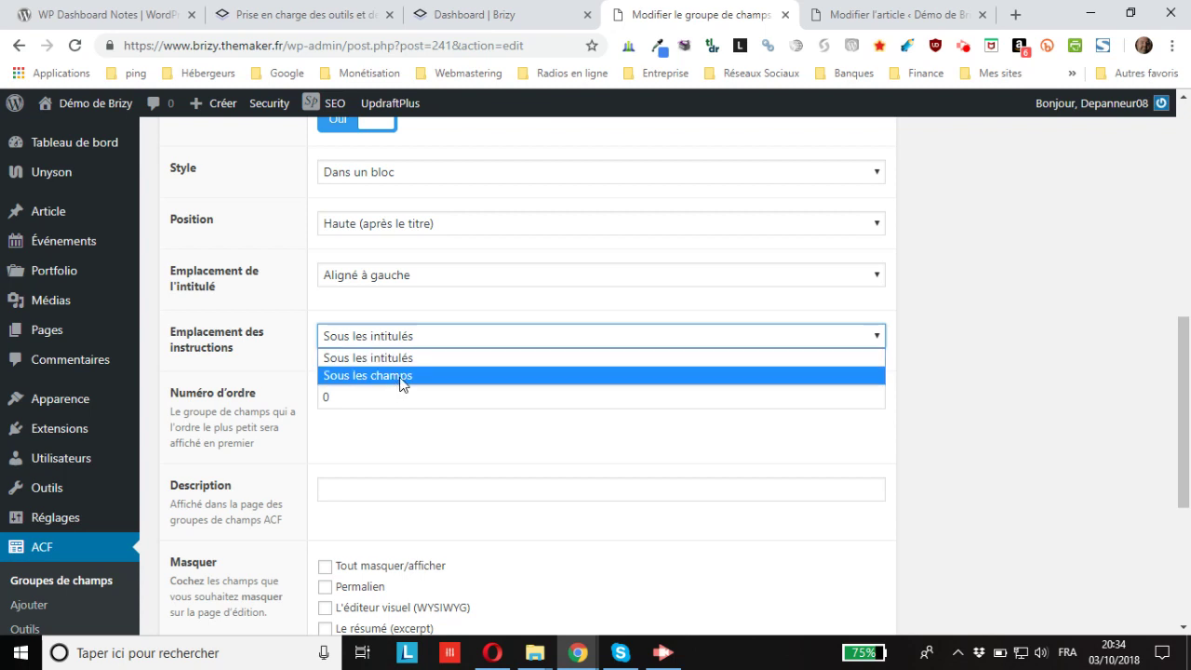
click(402, 376)
scroll(1016, 342, up, 10)
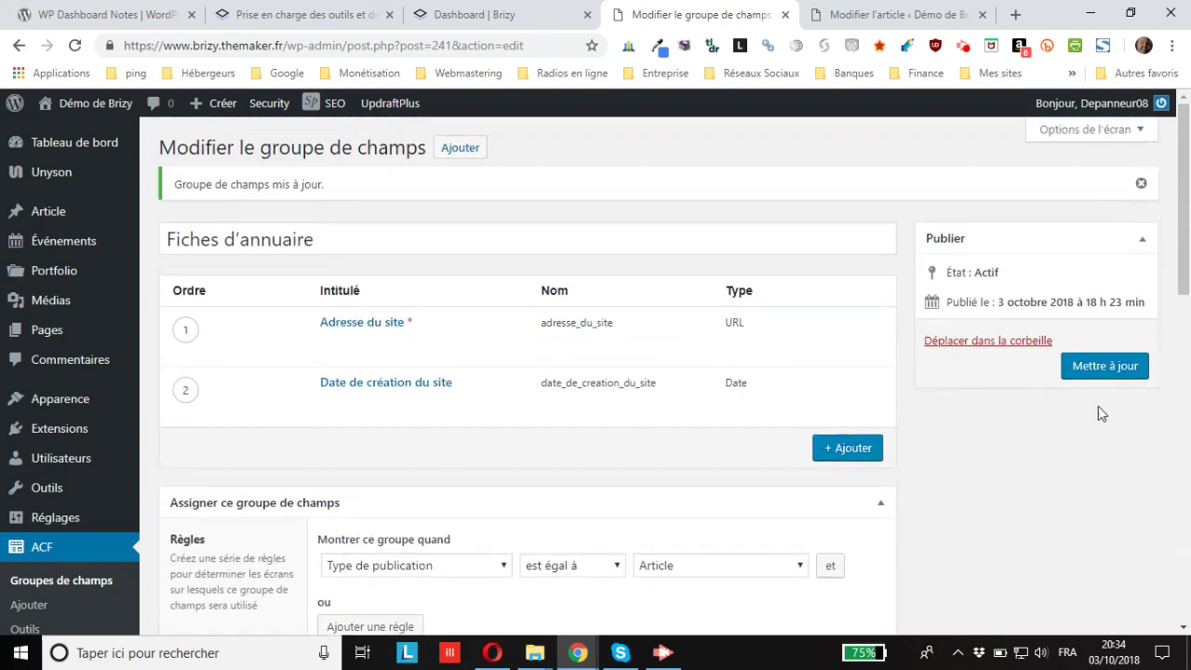
click(1116, 368)
- Reload the "Test" article and check how the labels and instructions of its "Fiches d'annuaire" fields are laid out
click(870, 13)
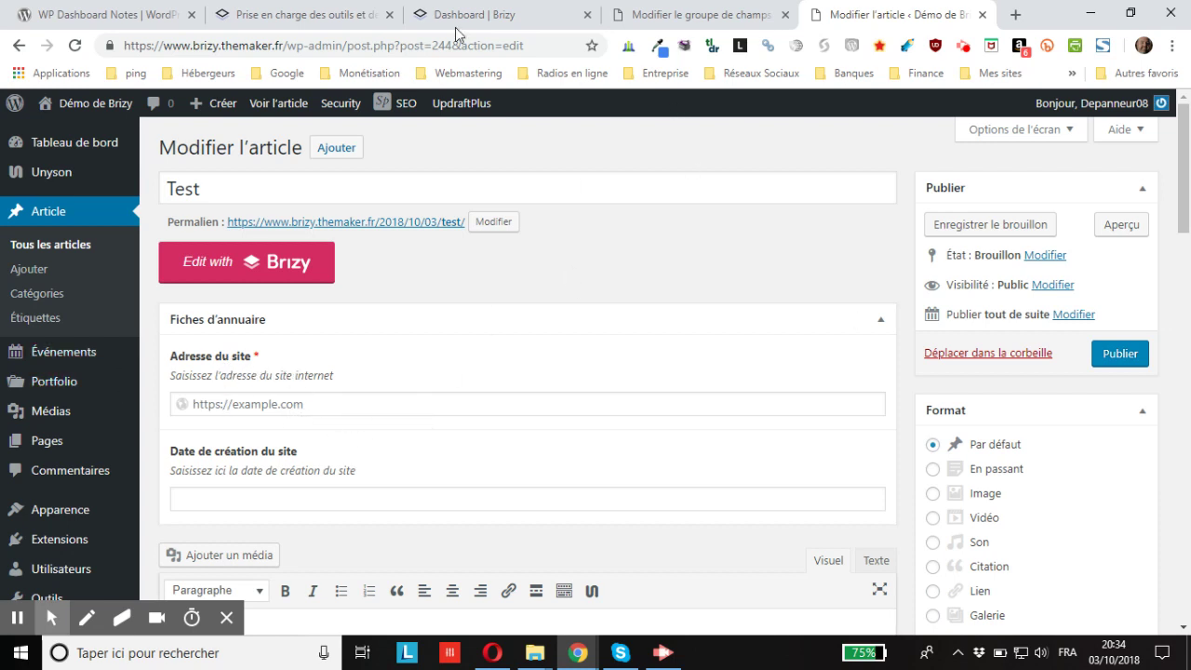
click(74, 46)
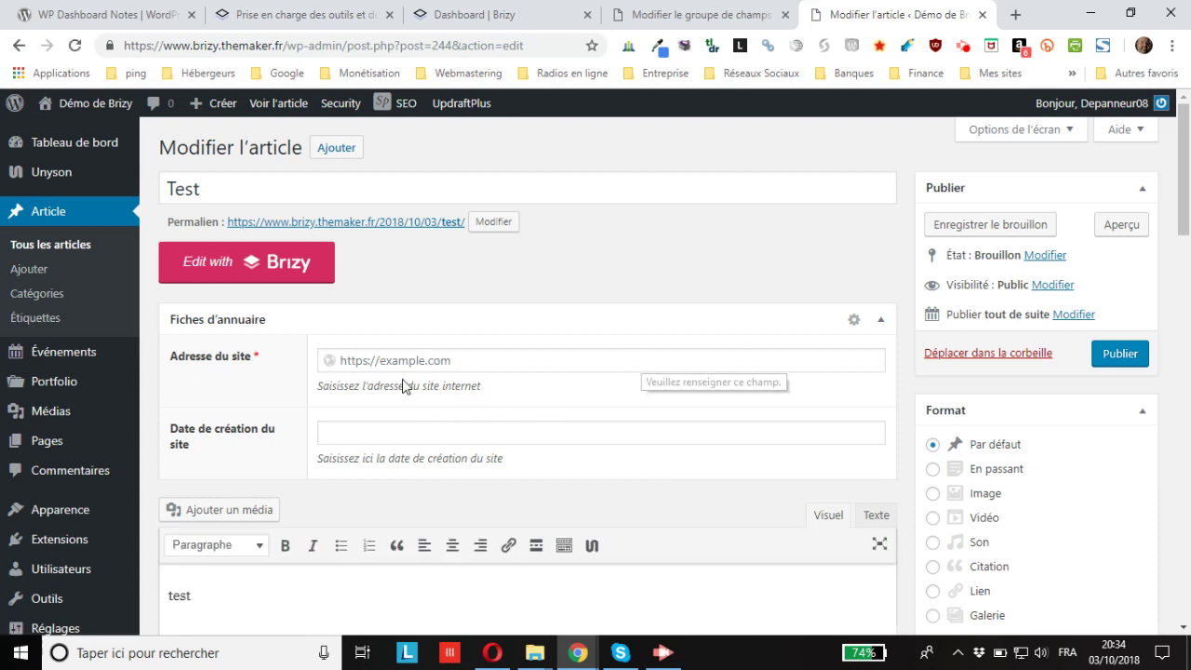
scroll(290, 374, down, 1)
scroll(290, 382, down, 1)
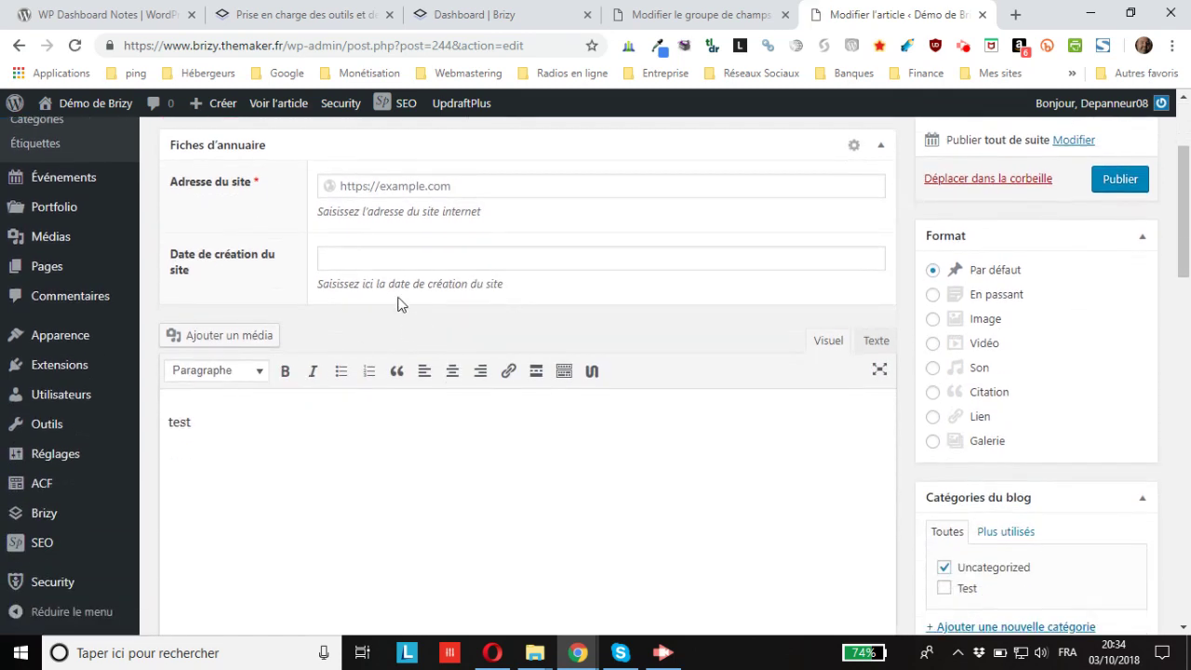
- Compare the "Fiches d'annuaire" block in the "Test" article with the group's placement and order number settings
scroll(454, 288, up, 2)
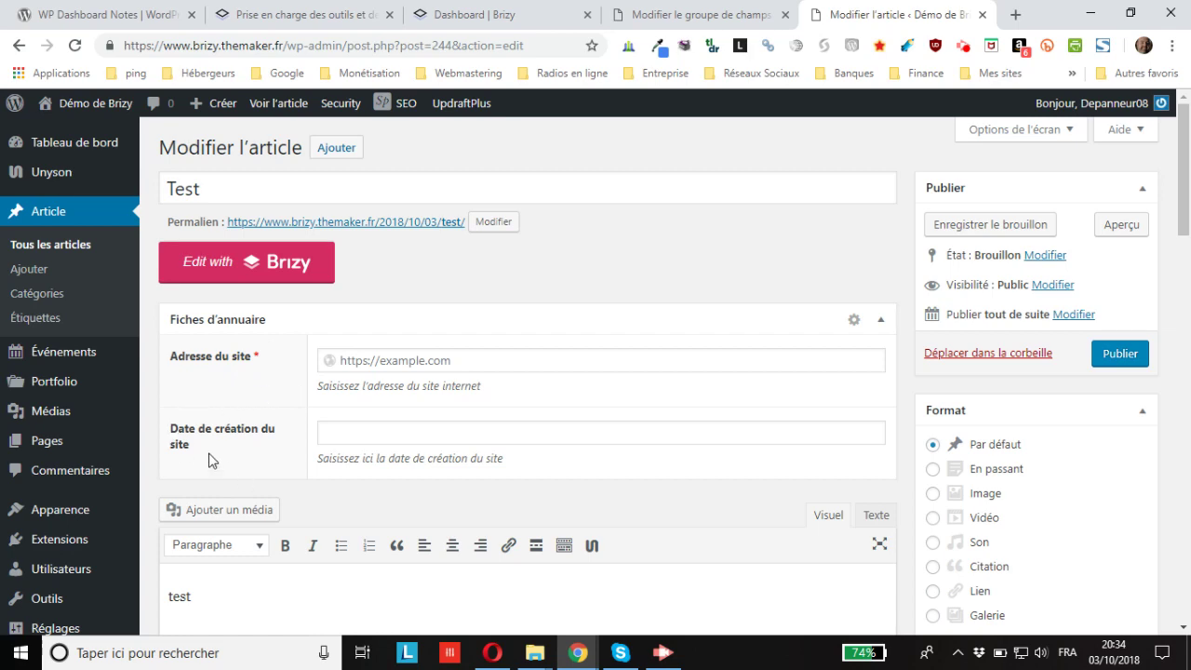
click(698, 14)
scroll(579, 237, down, 5)
scroll(588, 256, down, 4)
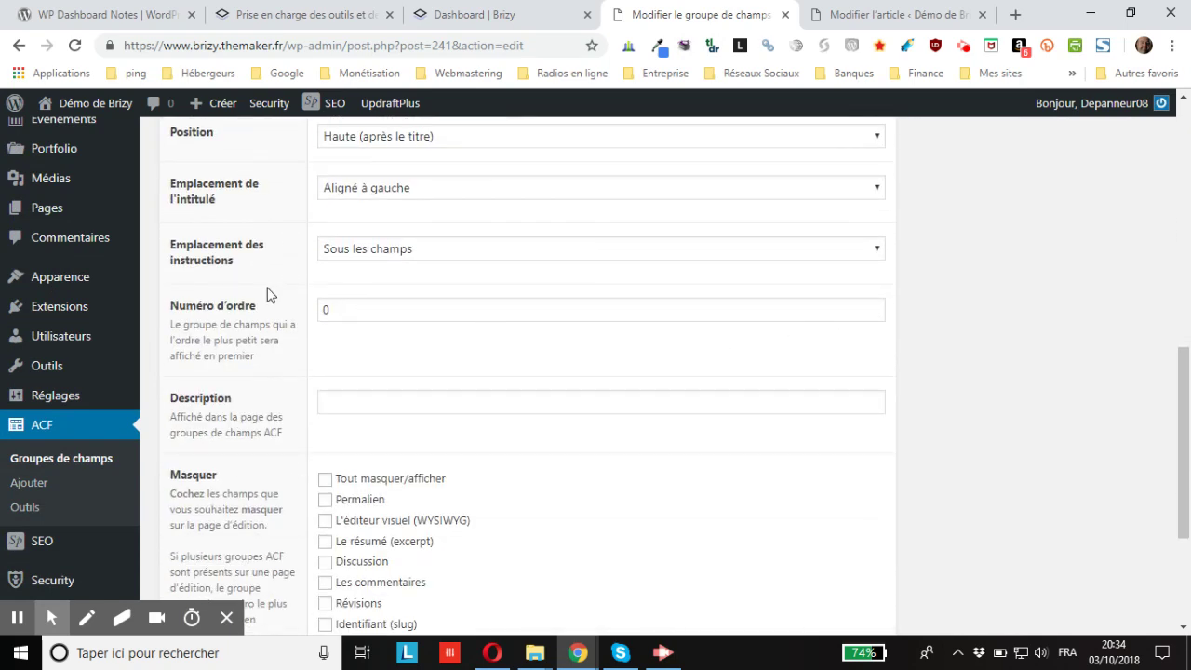
click(881, 18)
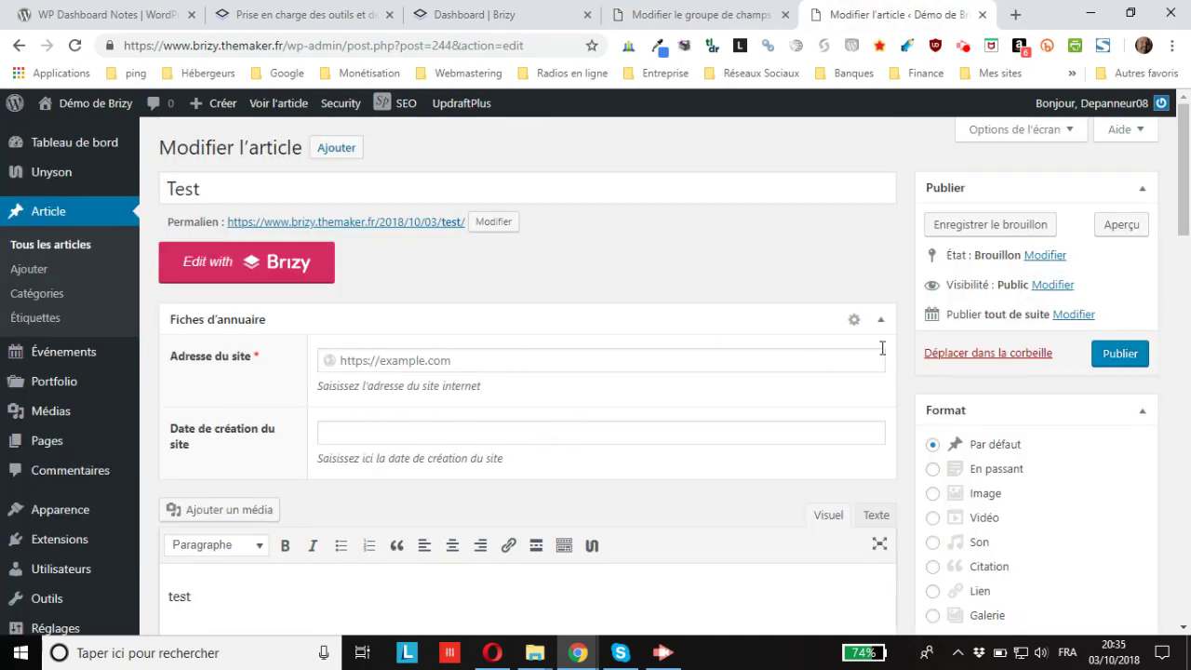
key(ctrl+shift+Tab)
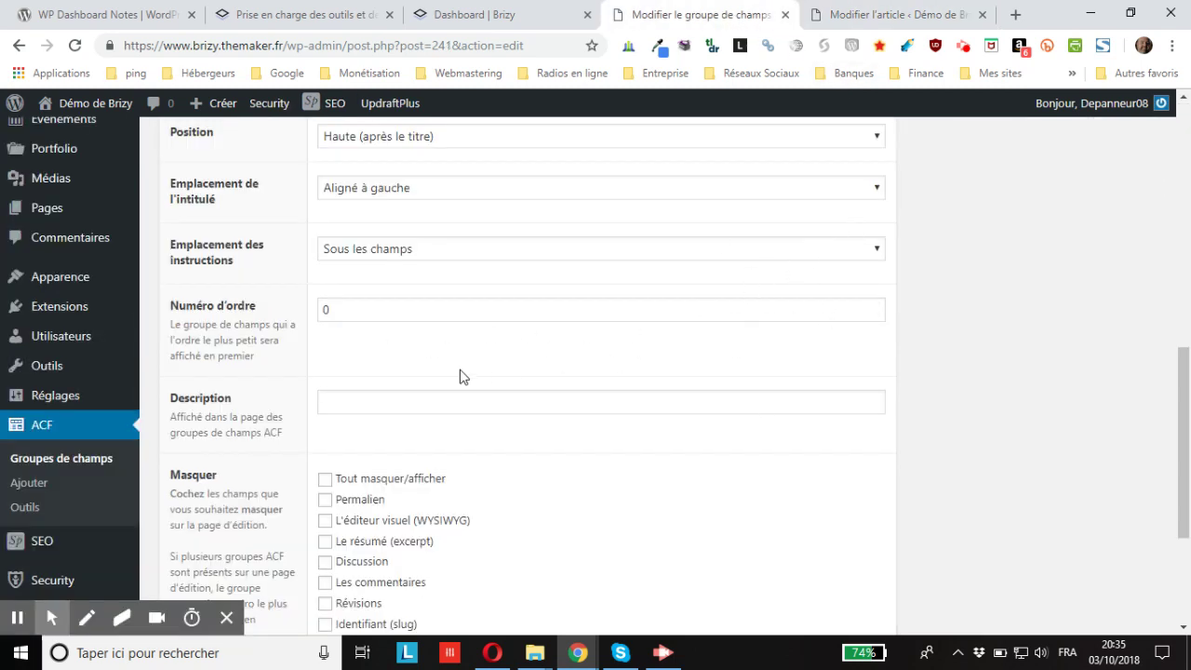
- Enter "Description" as the description of the "Fiches d'annuaire" group and update the field group
scroll(465, 353, down, 1)
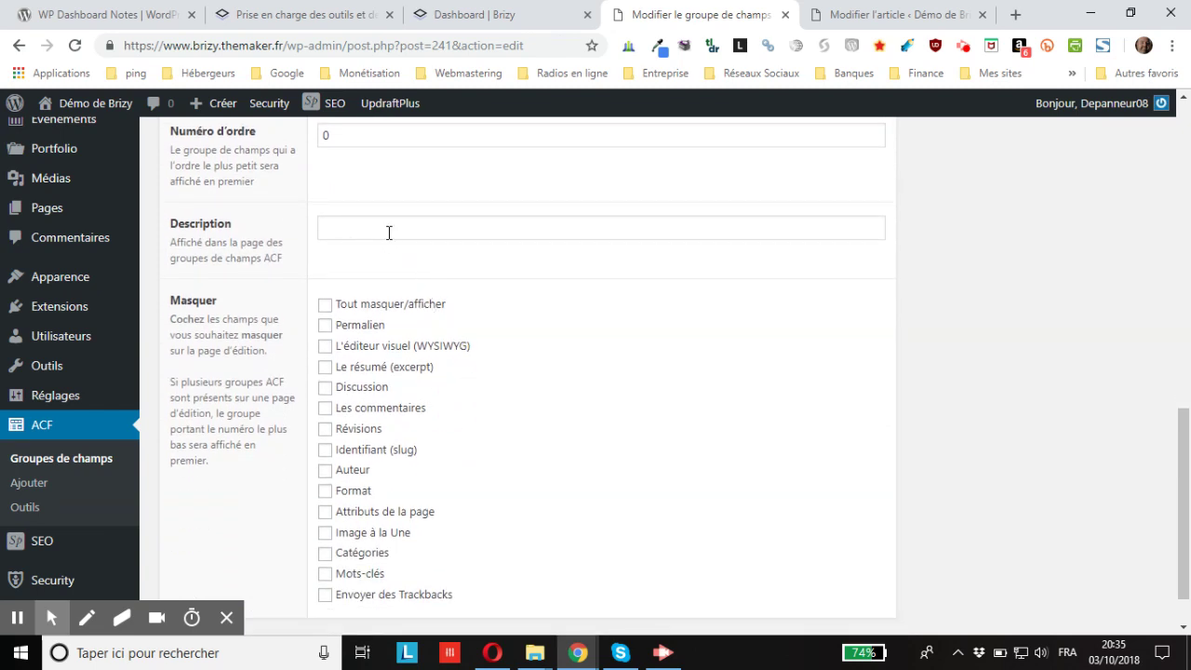
click(389, 233)
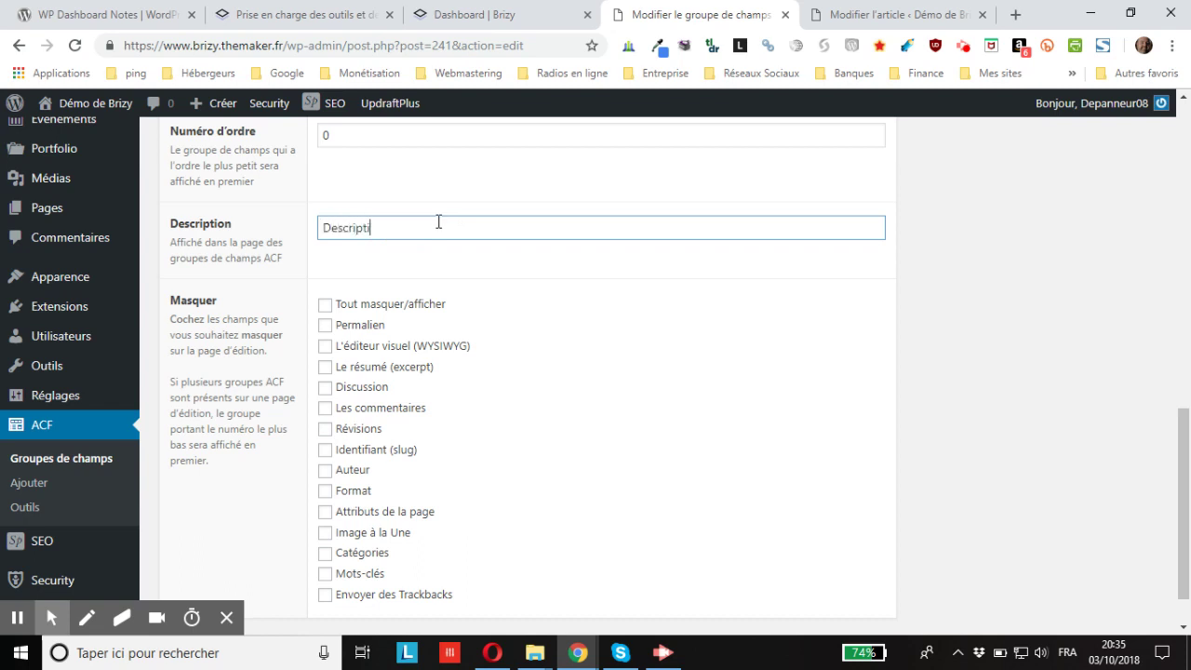
text(Description)
key(Return)
click(1100, 355)
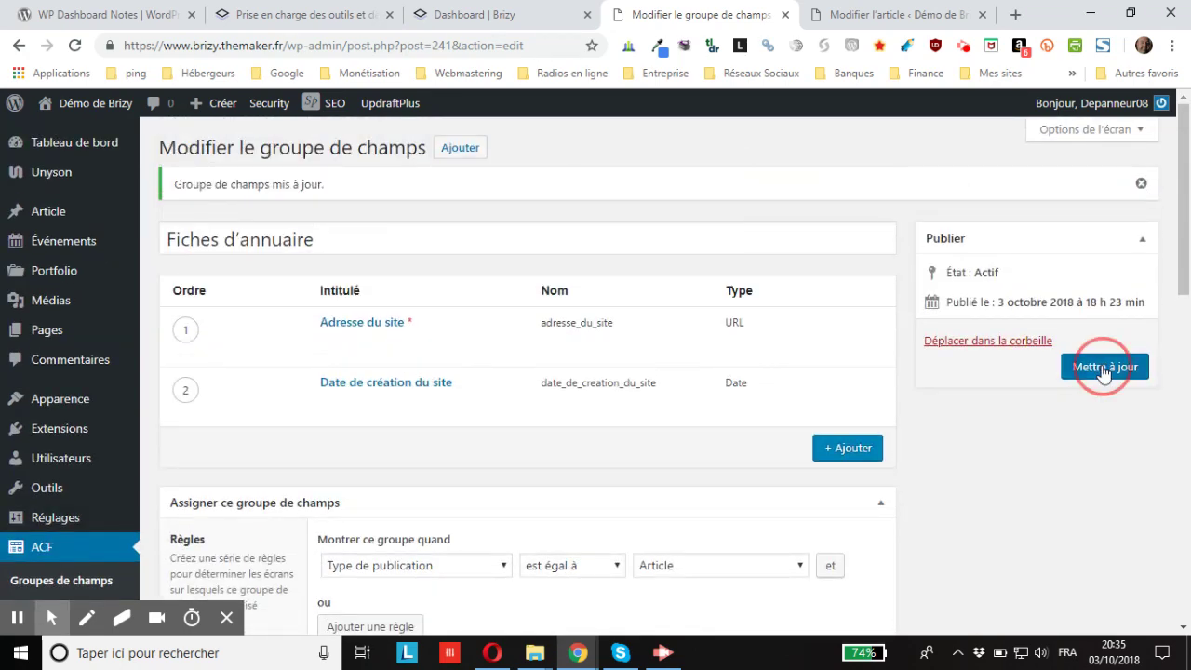
- Reload the "Test" article and check its "Fiches d'annuaire" block for the group's description
click(835, 16)
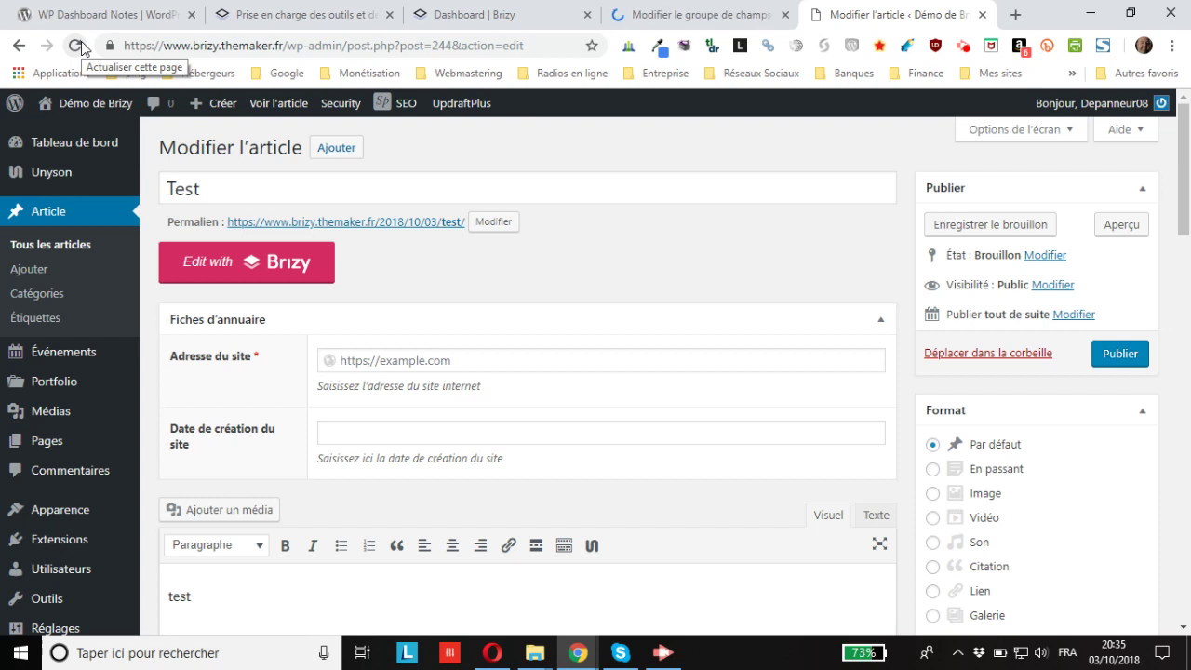
click(77, 46)
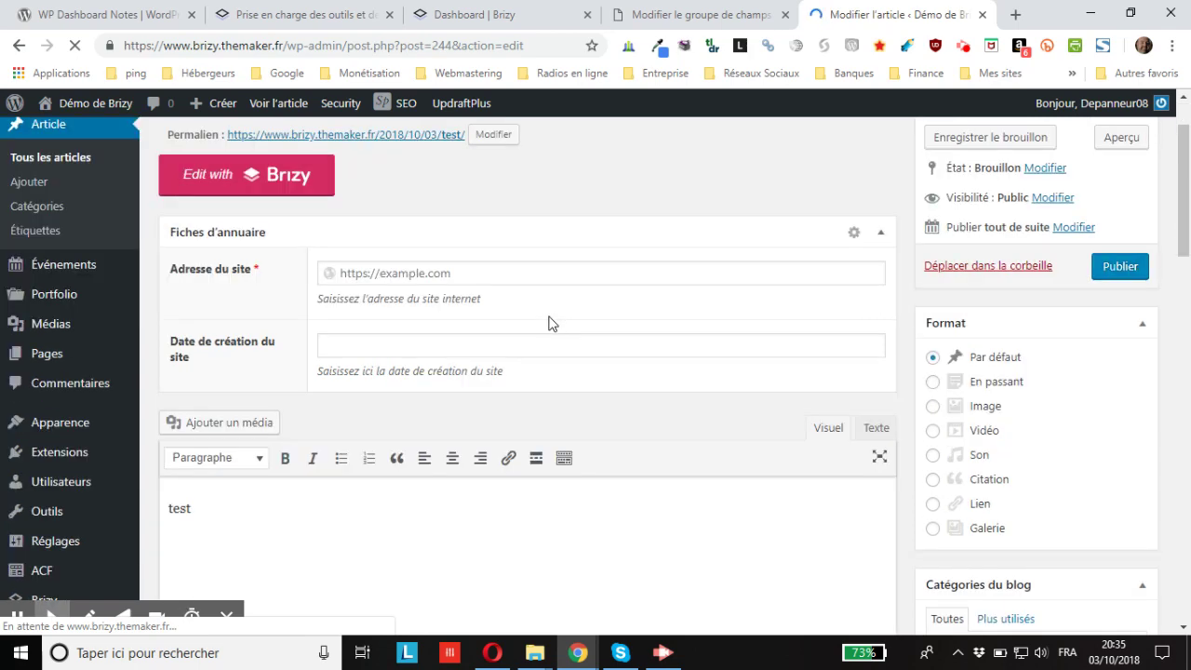
scroll(549, 323, down, 1)
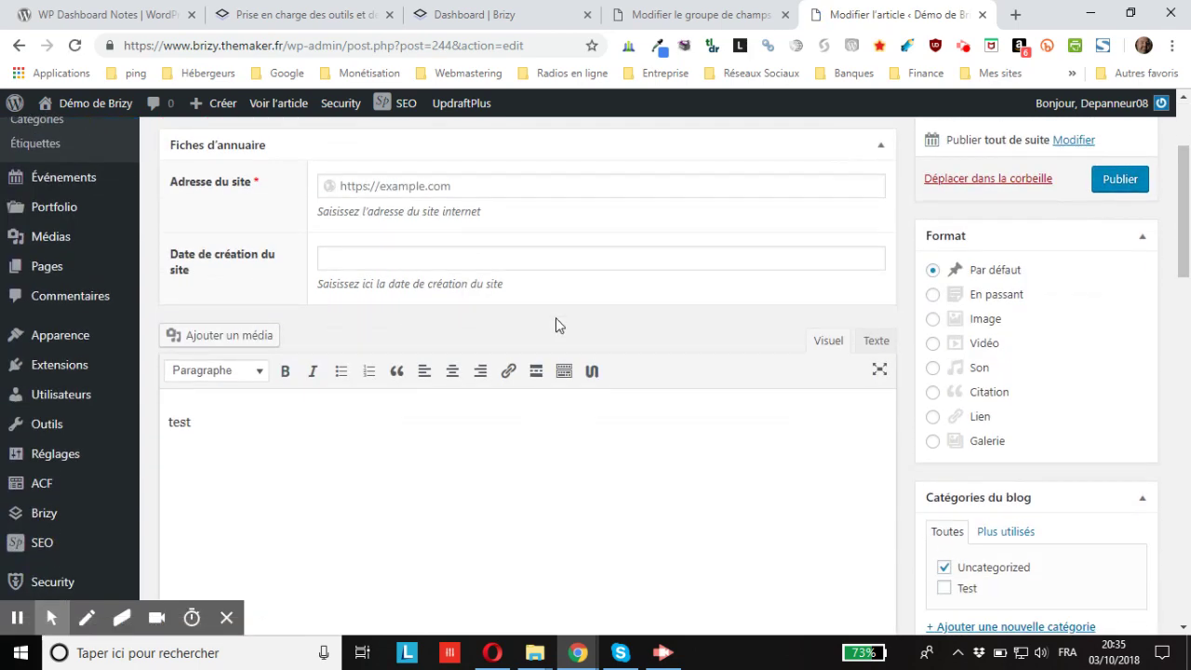
scroll(556, 325, up, 2)
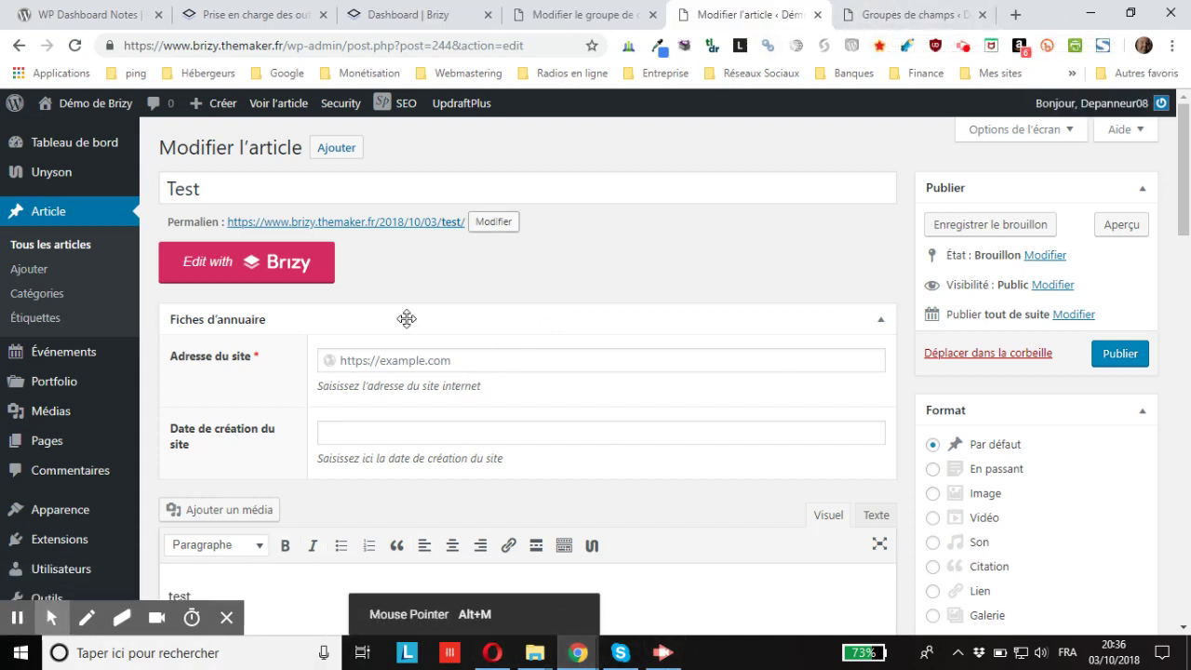
- Check the list of ACF field groups for the description of "Fiches d'annuaire", and return to the "Test" article
click(874, 11)
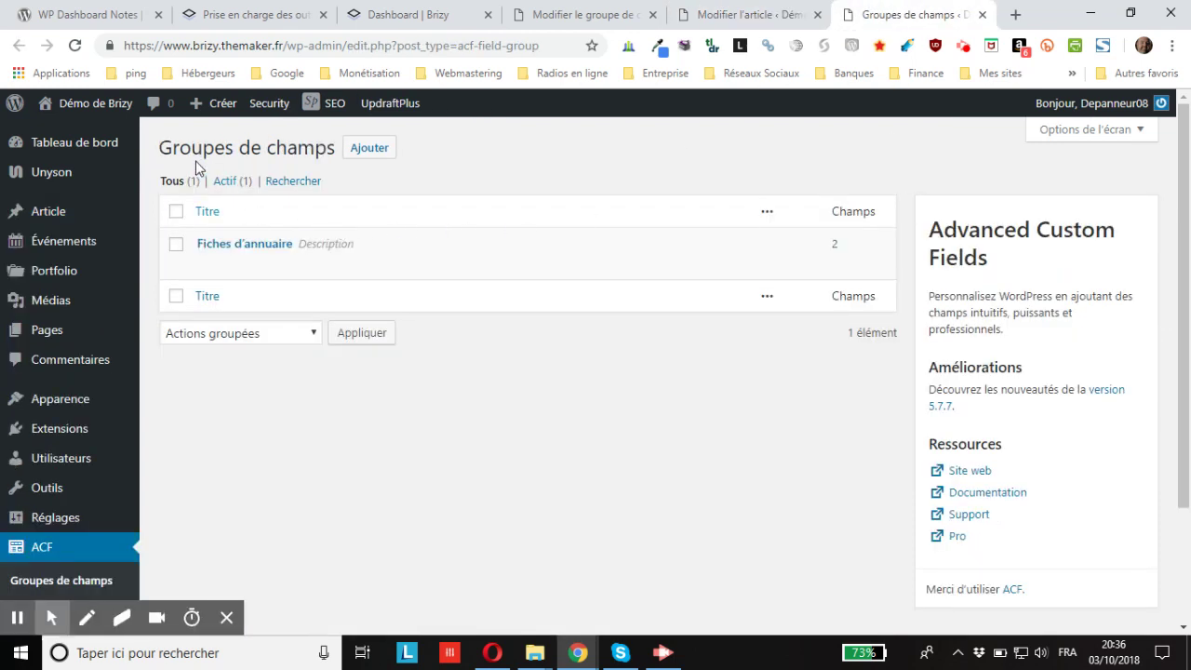
scroll(298, 416, down, 3)
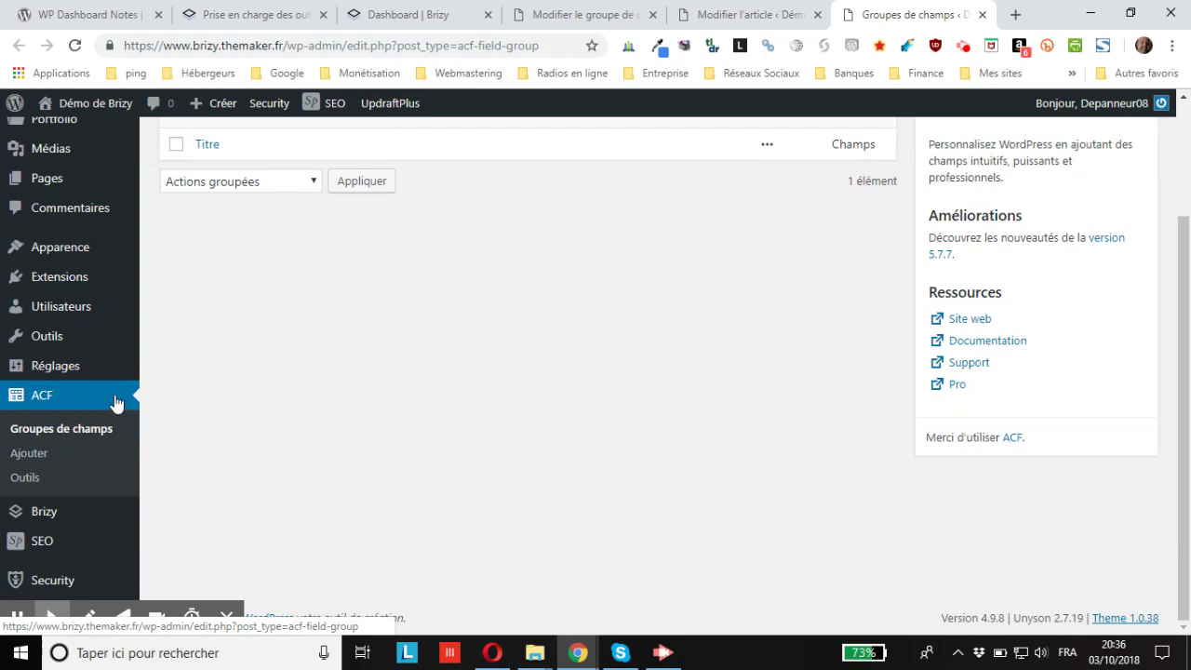
scroll(463, 398, up, 3)
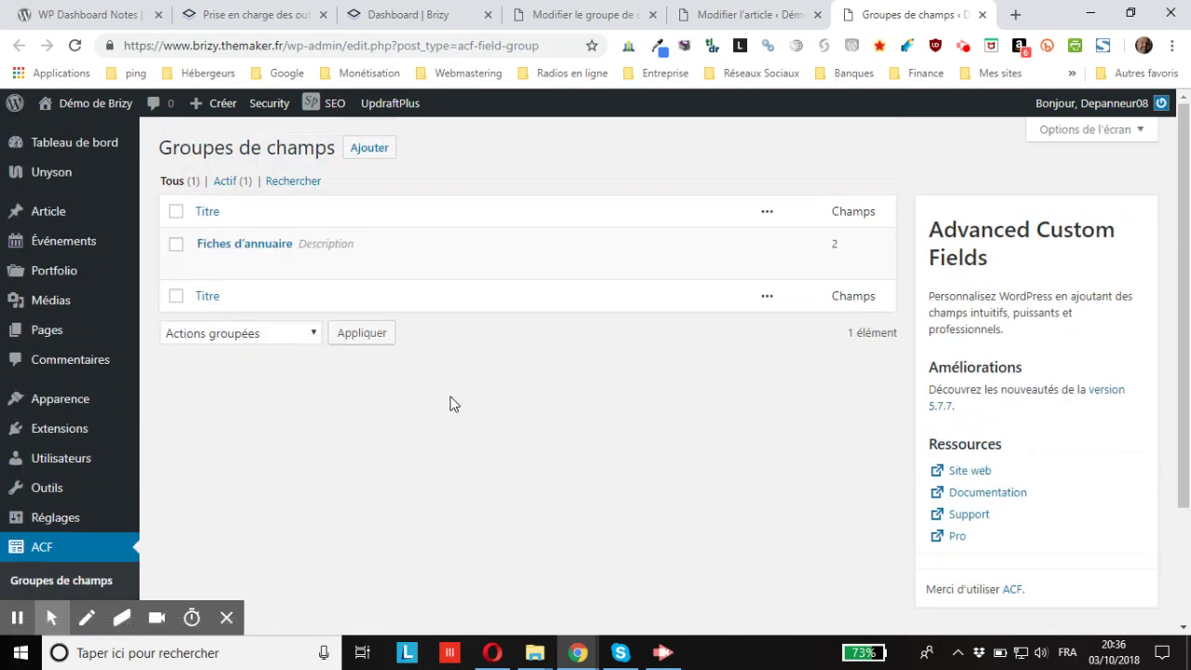
mouse_move(311, 270)
click(757, 13)
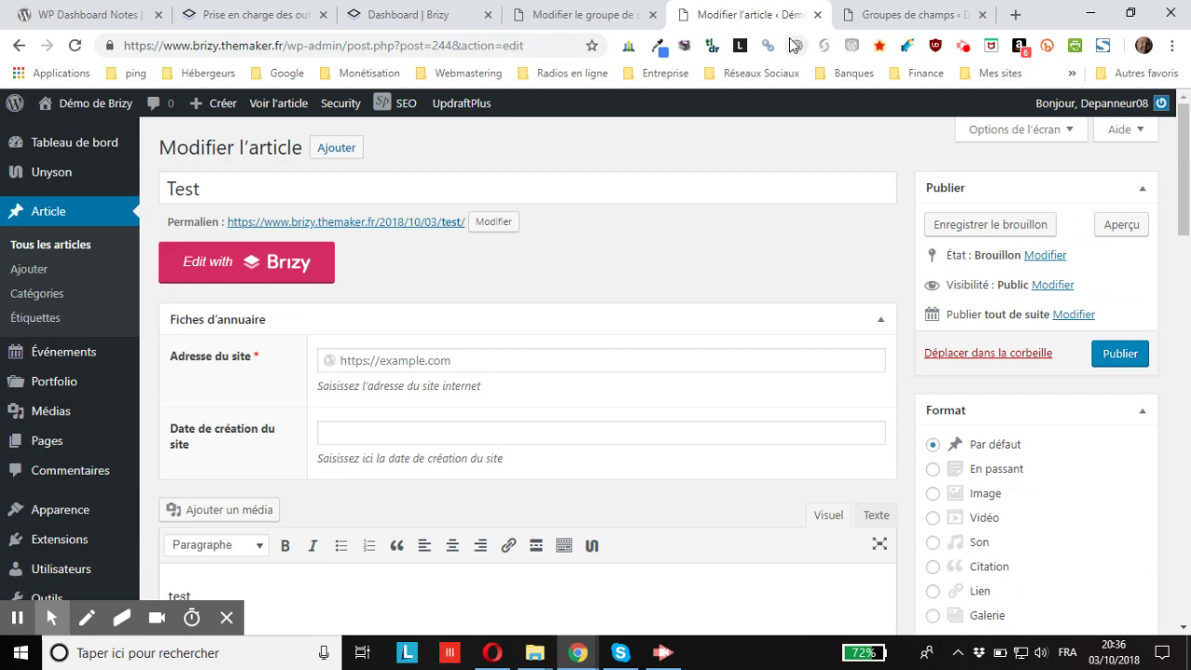
- Mark all the elements in the "Masquer" setting of the "Fiches d'annuaire" group for hiding and update the field group
click(582, 14)
scroll(503, 223, down, 8)
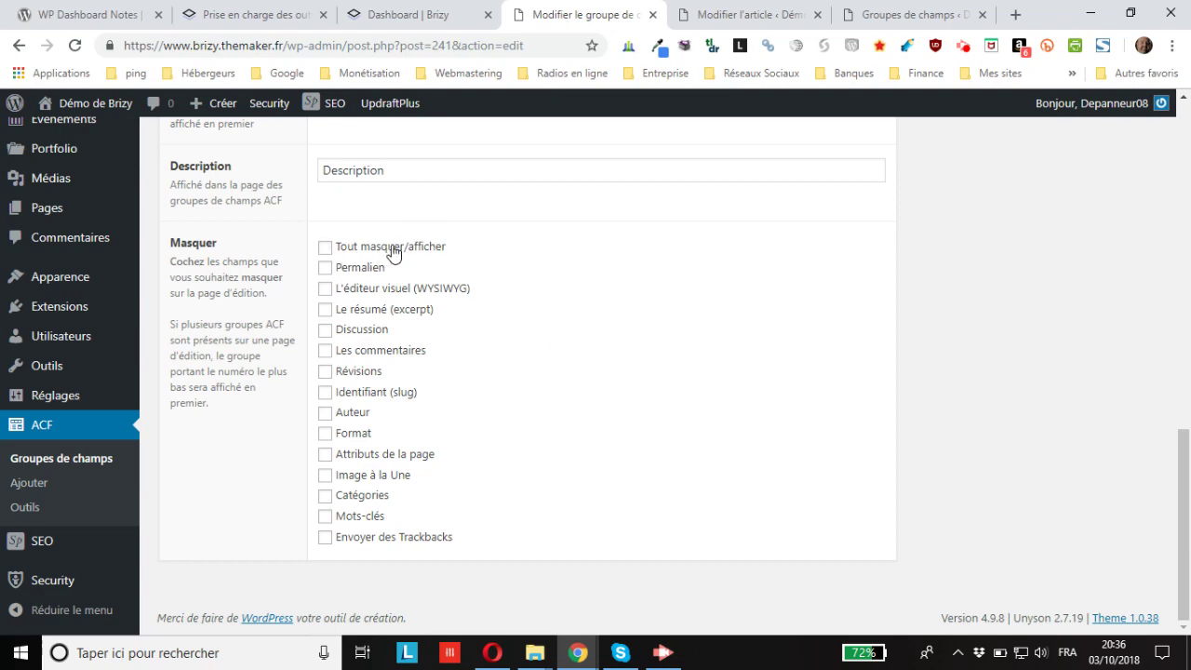
click(325, 247)
scroll(849, 379, up, 10)
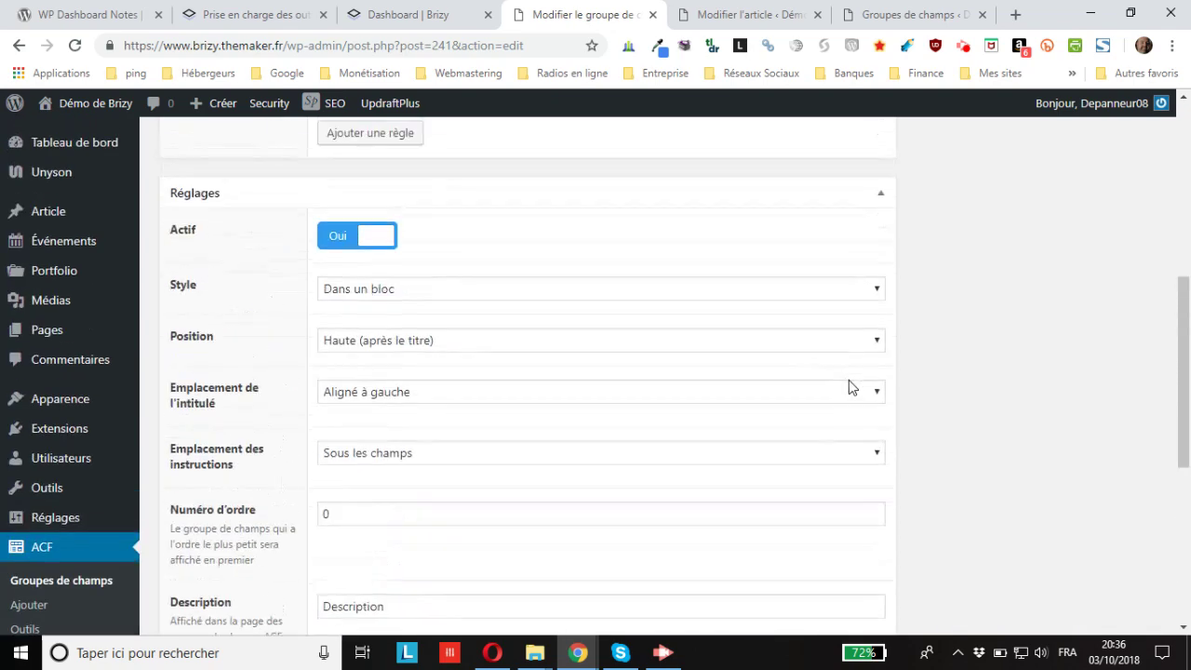
click(1104, 366)
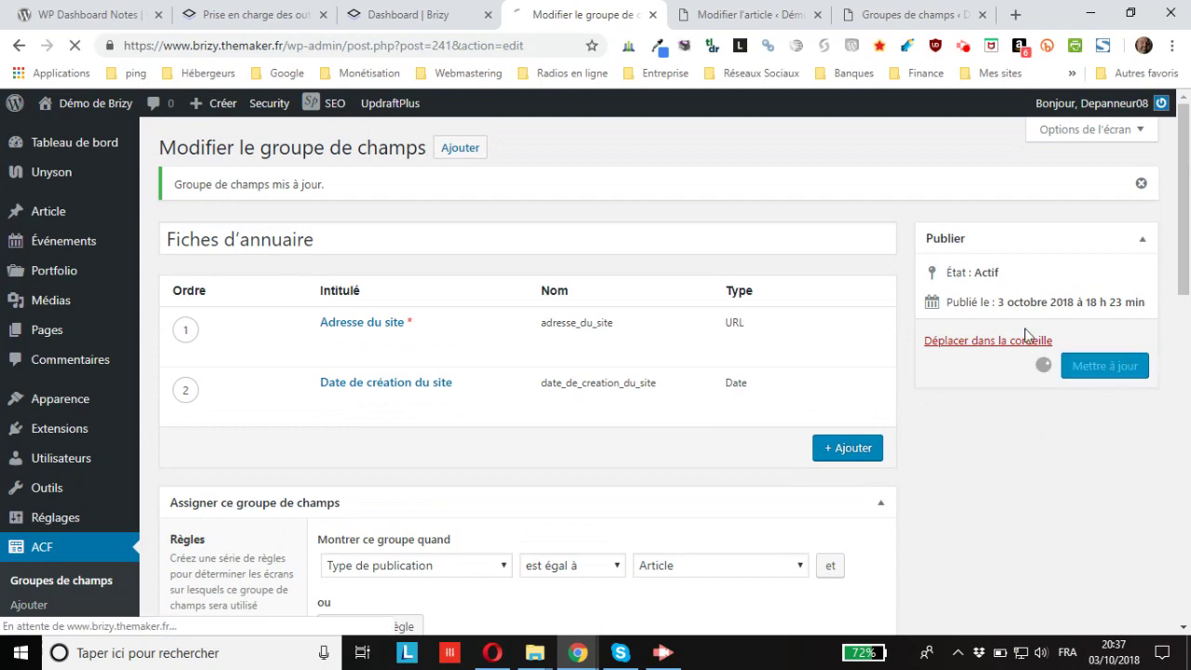
- Reload the "Test" article and examine which editing elements remain around the "Fiches d'annuaire" block
click(745, 15)
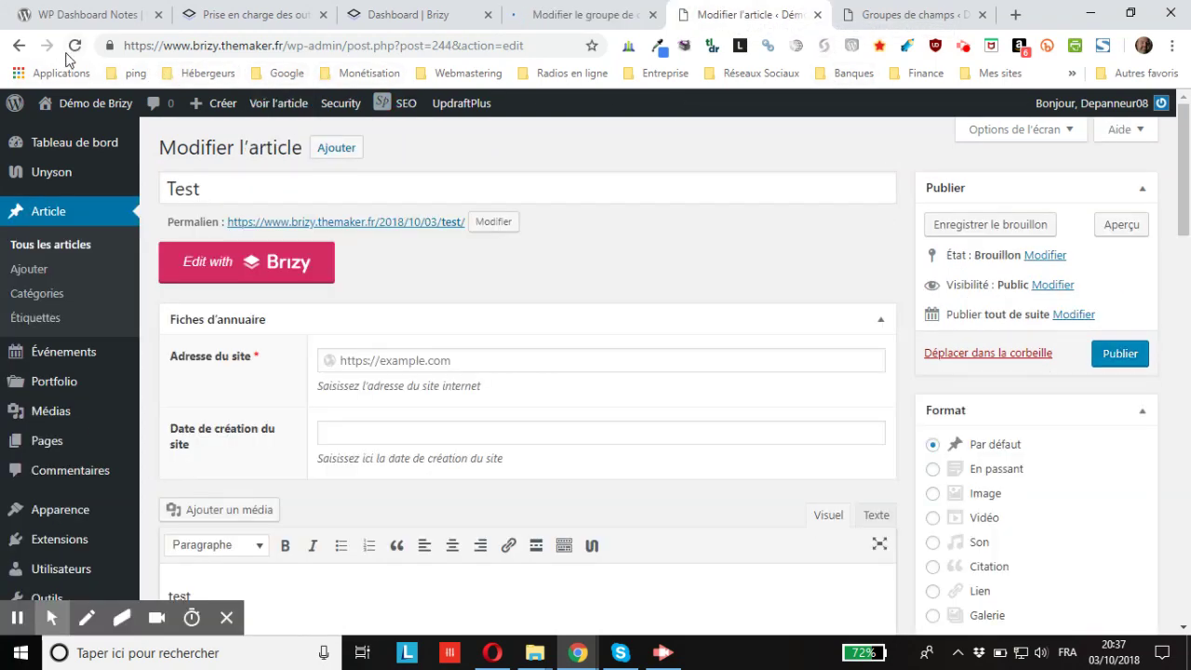
click(74, 47)
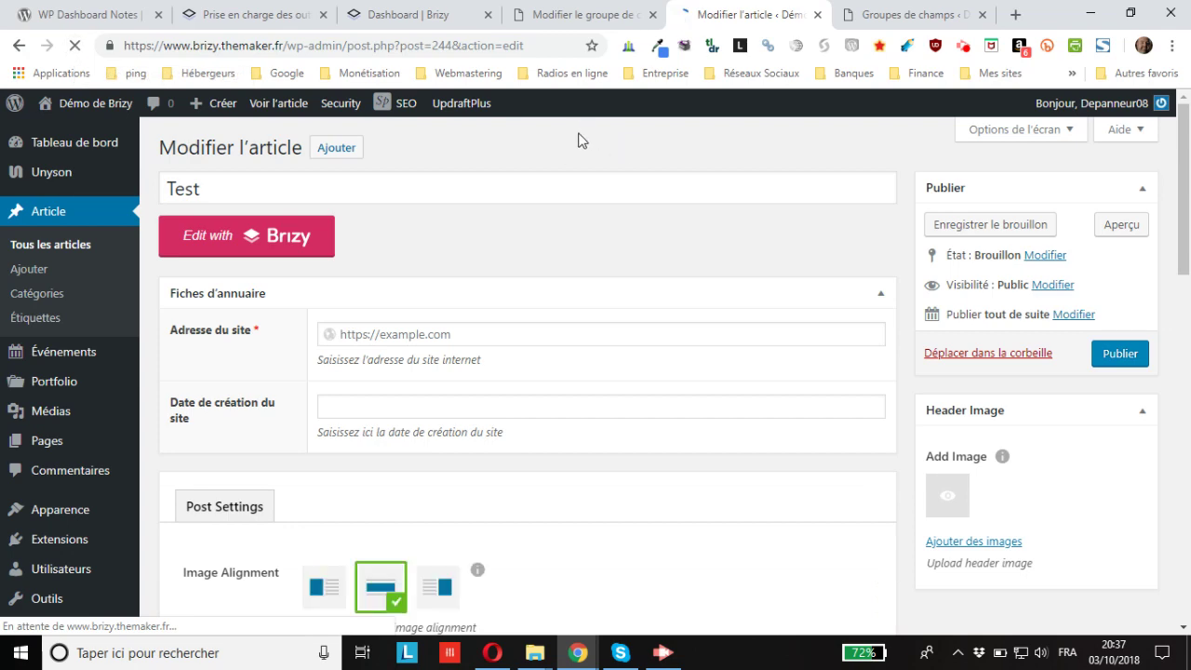
scroll(1071, 396, down, 3)
scroll(1077, 401, up, 3)
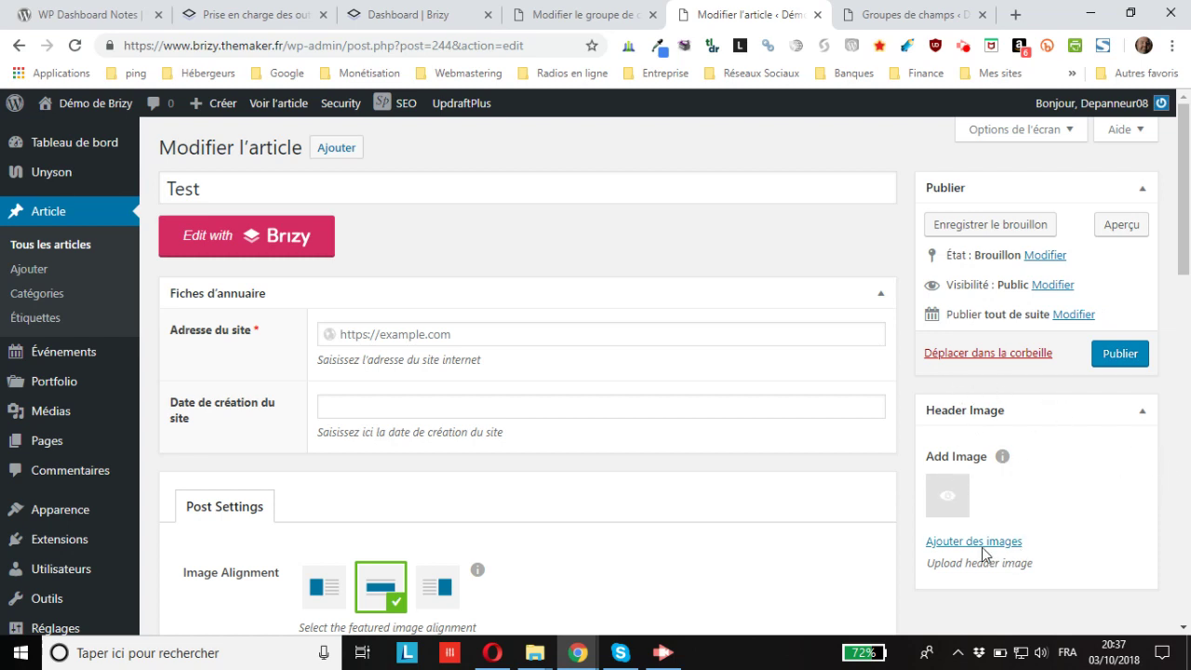
scroll(543, 388, down, 2)
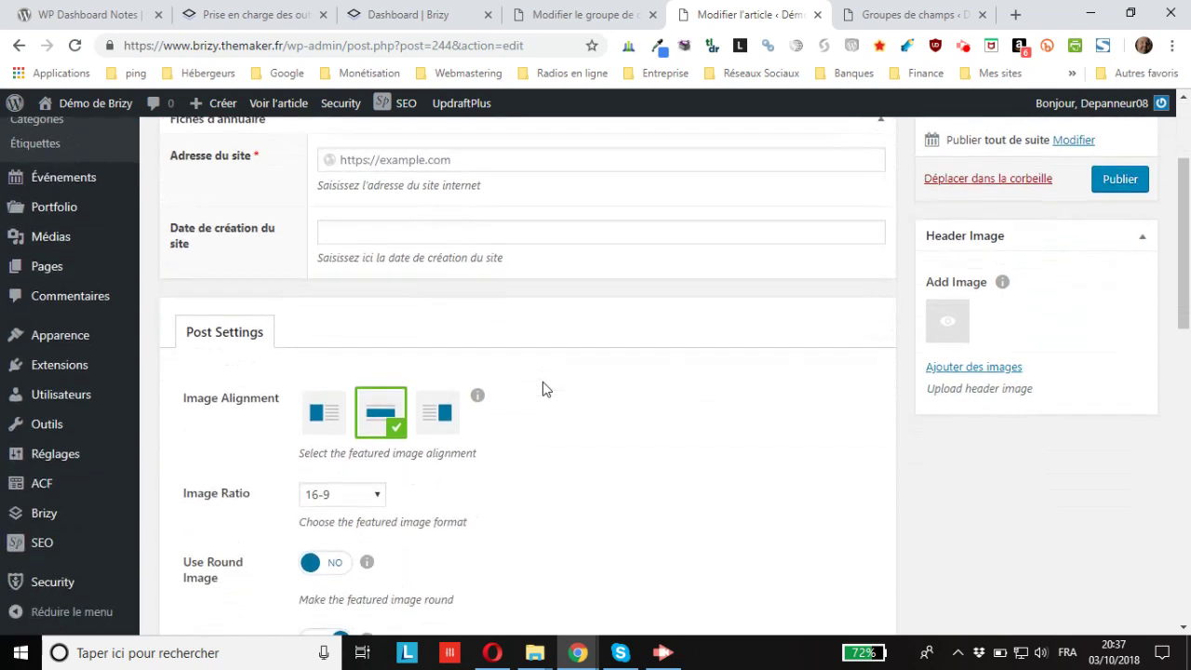
scroll(542, 388, up, 2)
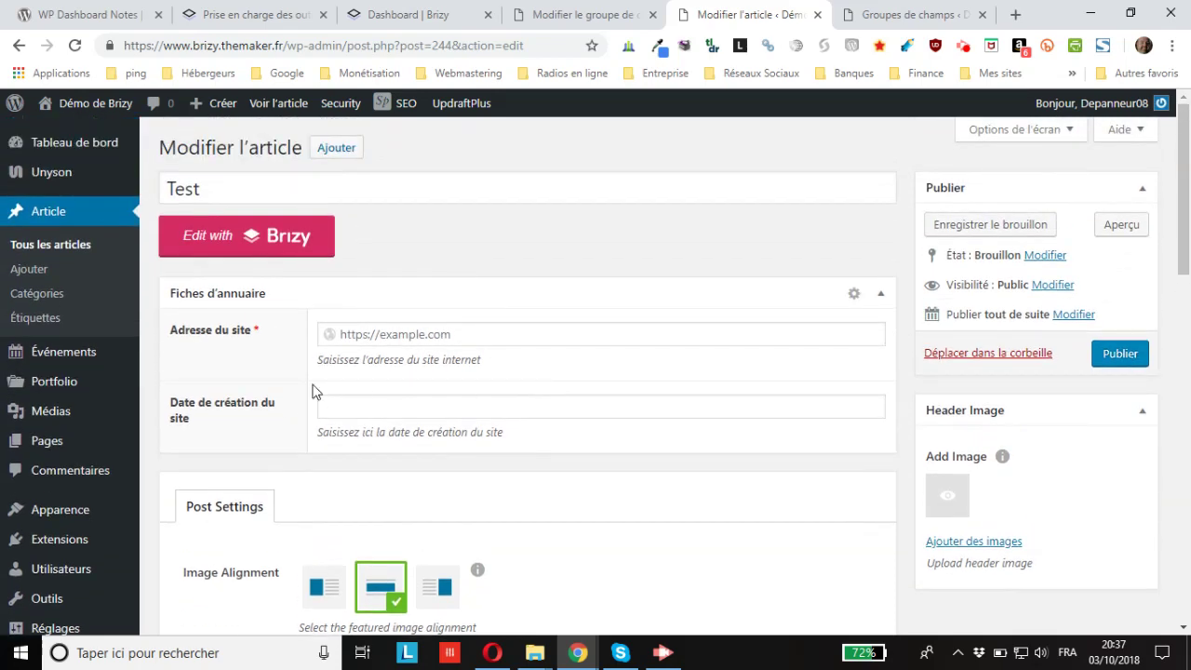
scroll(440, 422, down, 8)
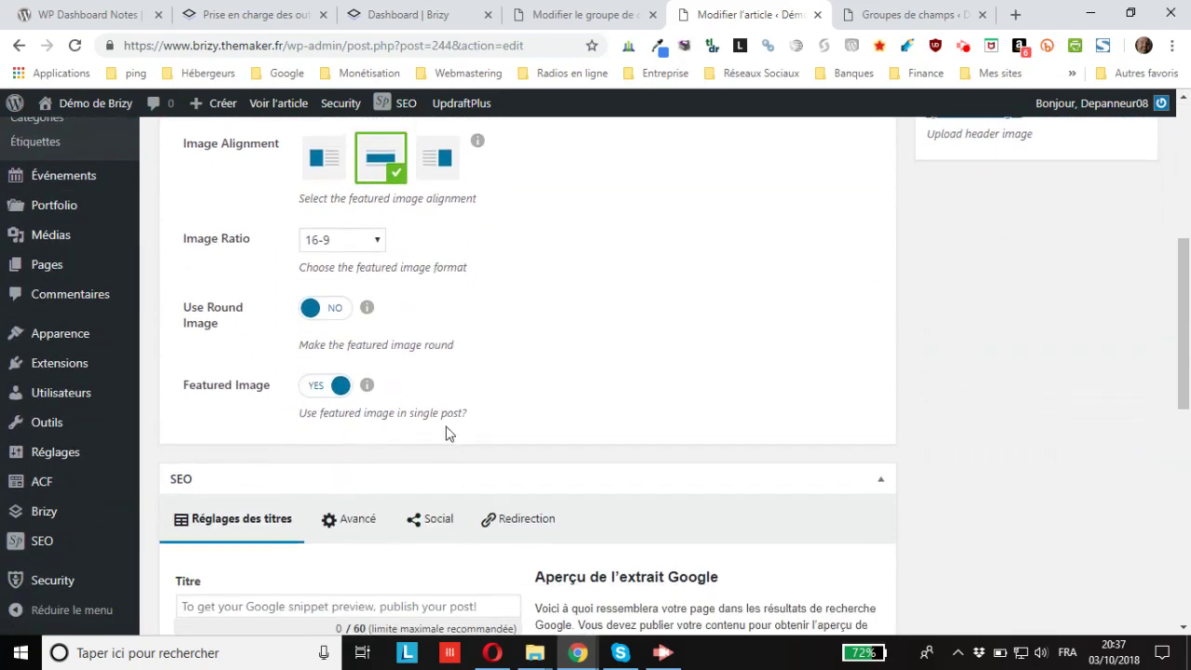
scroll(455, 418, up, 10)
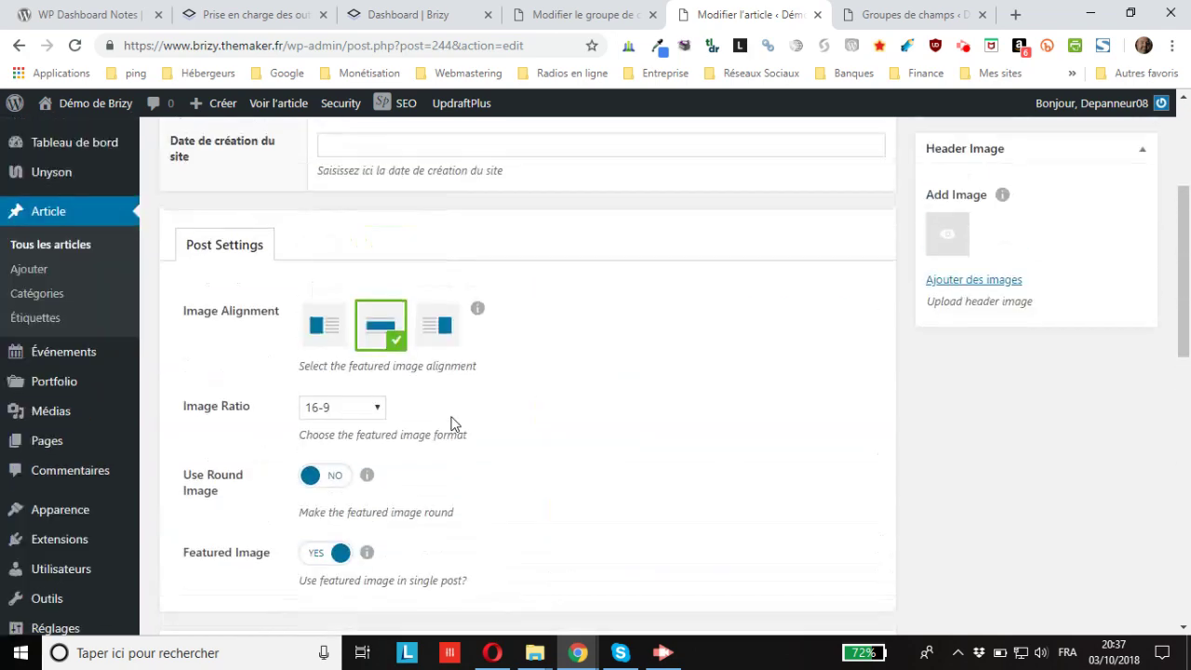
- Stop hiding the "L'éditeur visuel (WYSIWYG)", "Format", "Image à la Une" and "Catégories" elements, and update the field group
click(603, 23)
scroll(588, 298, down, 10)
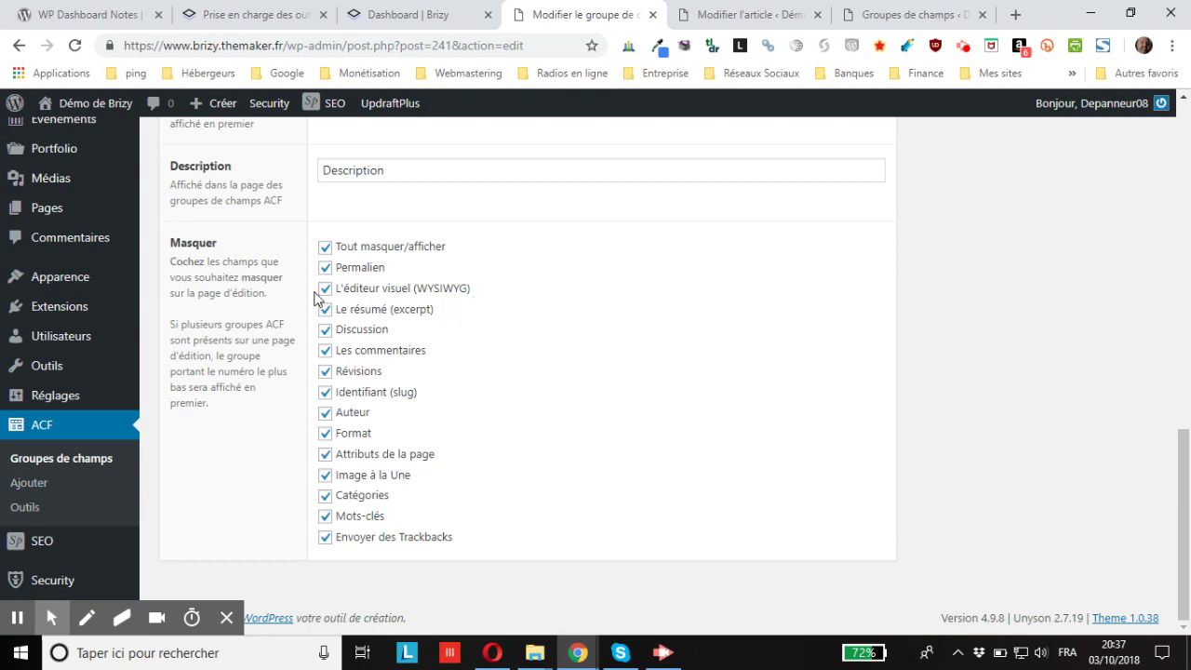
click(326, 290)
click(325, 433)
click(325, 475)
click(325, 495)
scroll(428, 446, up, 9)
click(1107, 223)
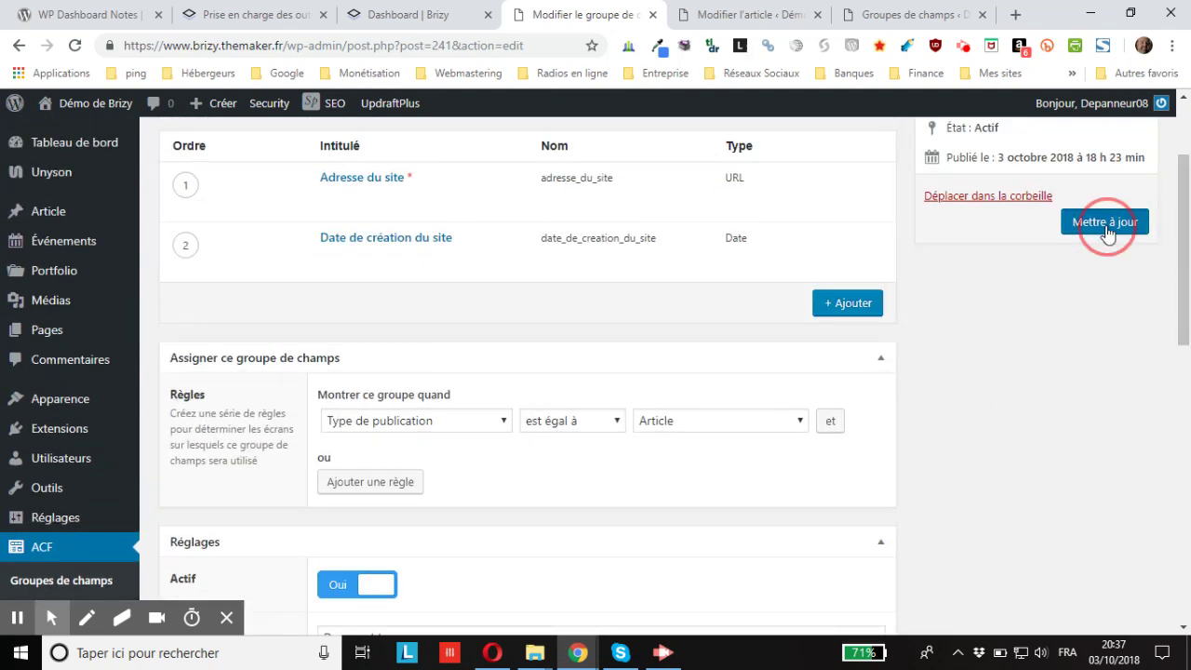
- Reload the "Test" article and examine its visual editor, format, category and featured image sections
click(707, 15)
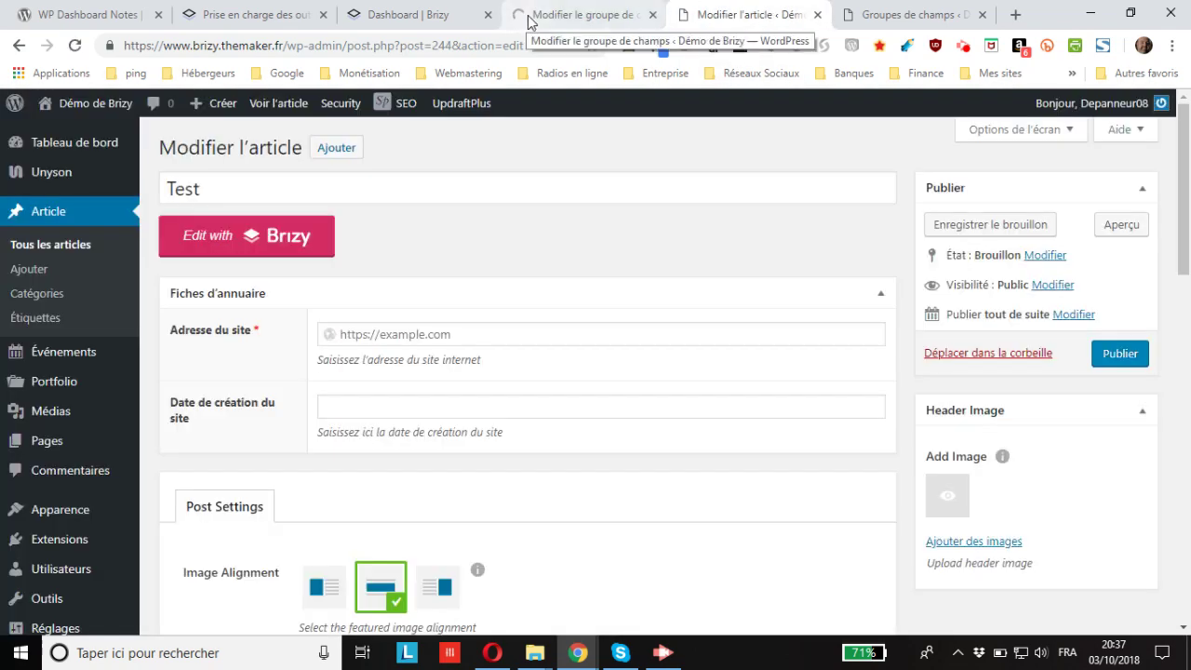
click(76, 48)
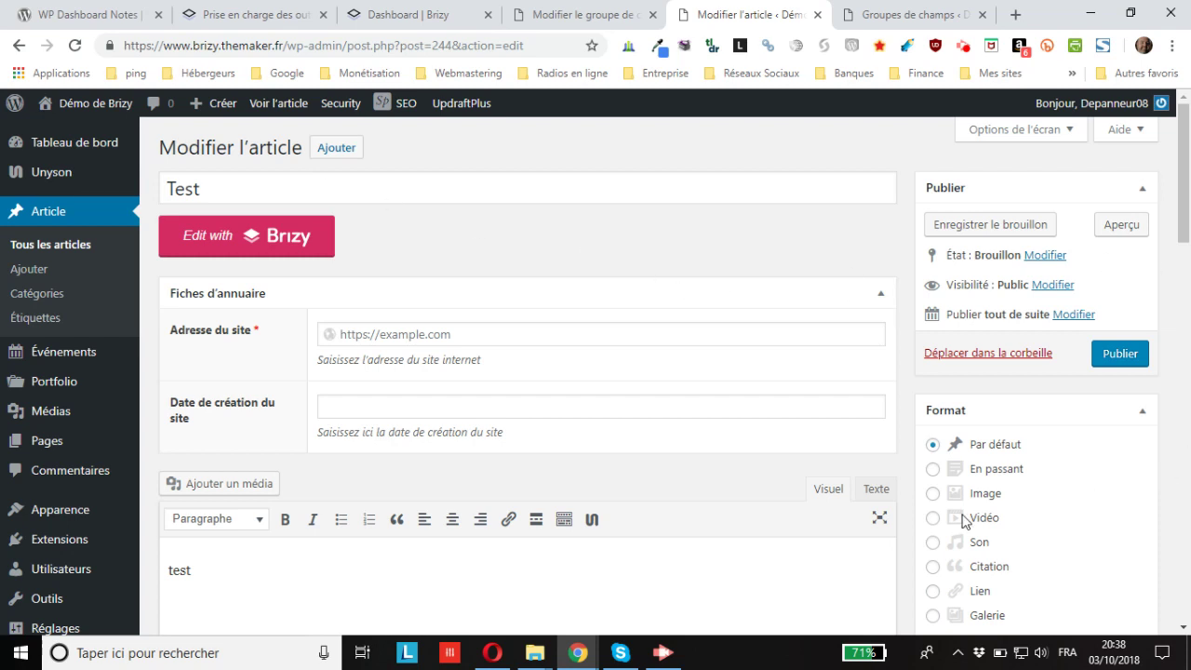
scroll(1040, 439, down, 1)
scroll(1040, 439, down, 2)
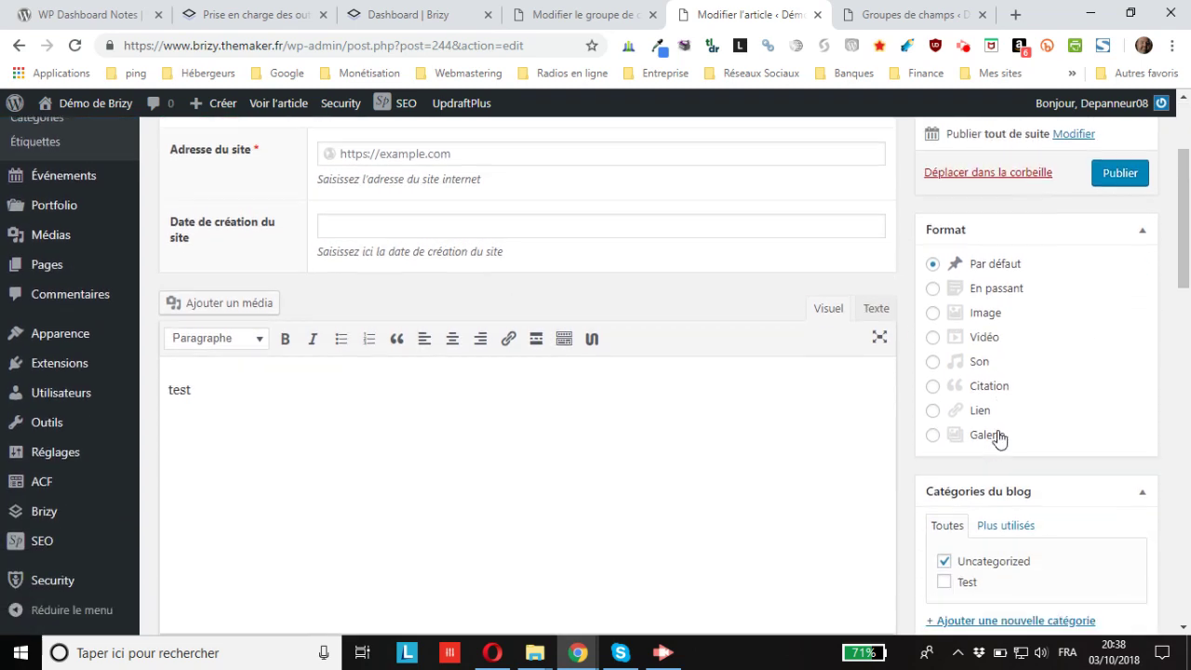
scroll(1027, 395, up, 3)
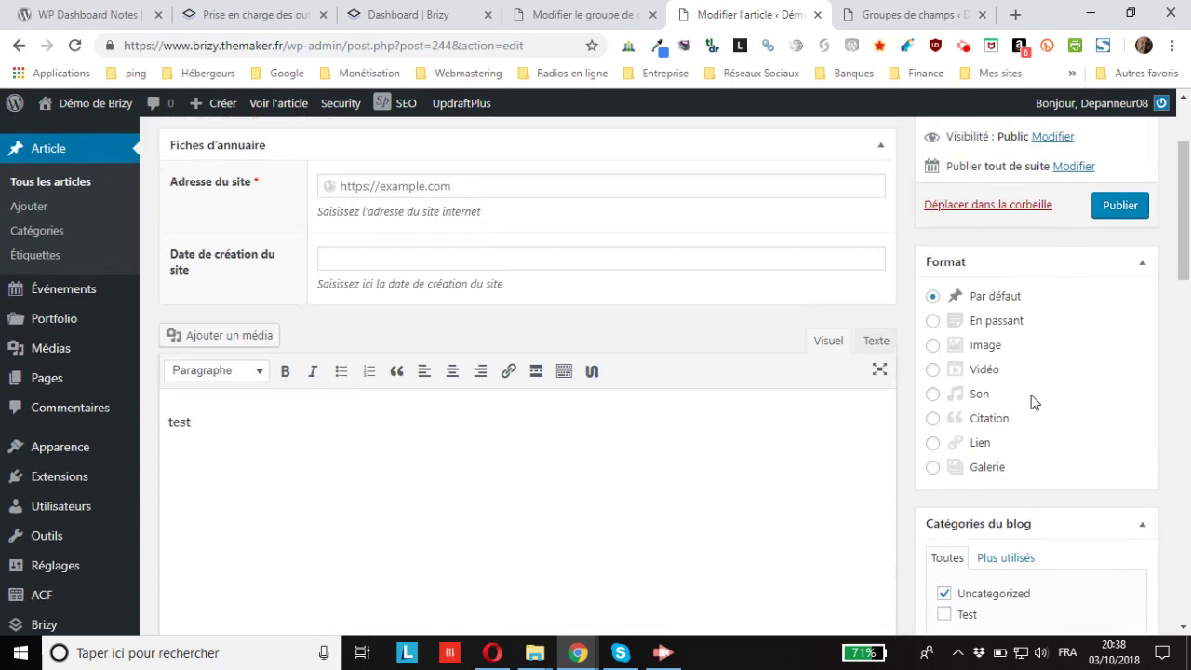
scroll(1027, 394, down, 1)
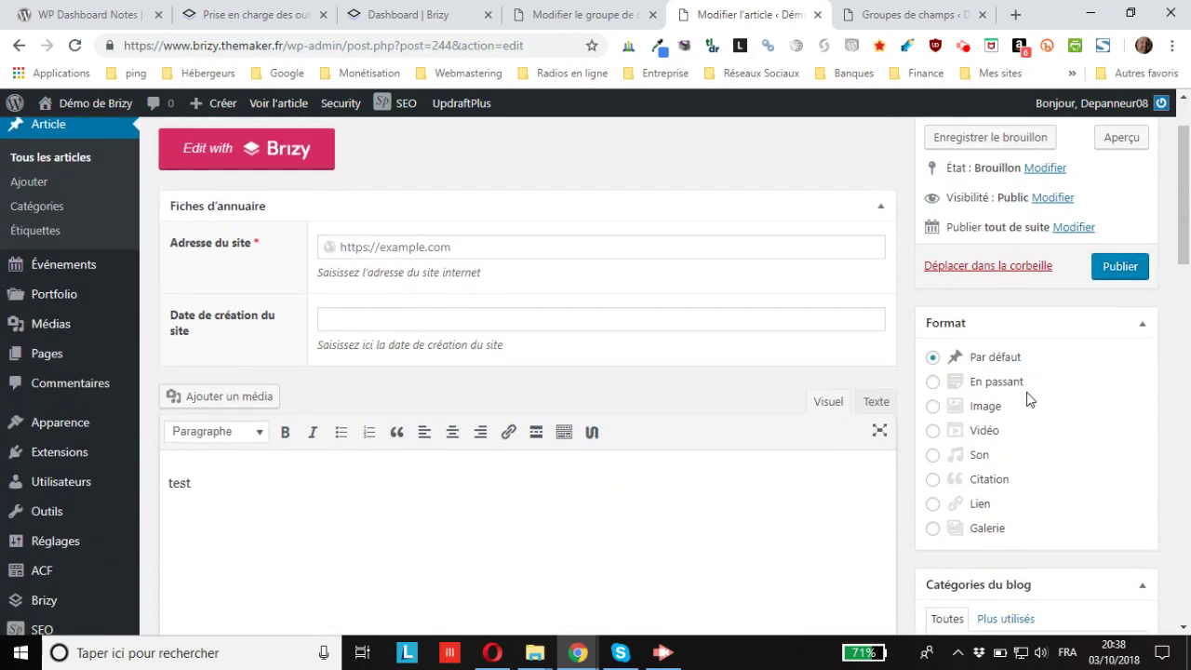
scroll(1026, 392, up, 1)
scroll(1026, 391, down, 2)
scroll(1017, 401, down, 2)
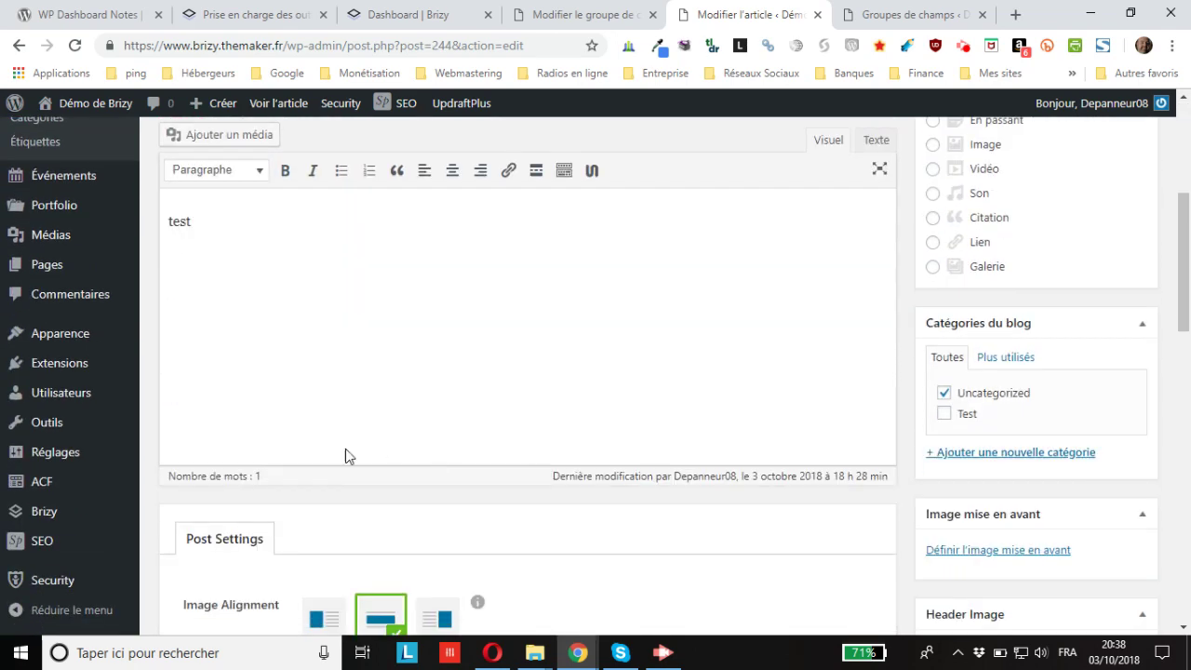
scroll(531, 344, up, 4)
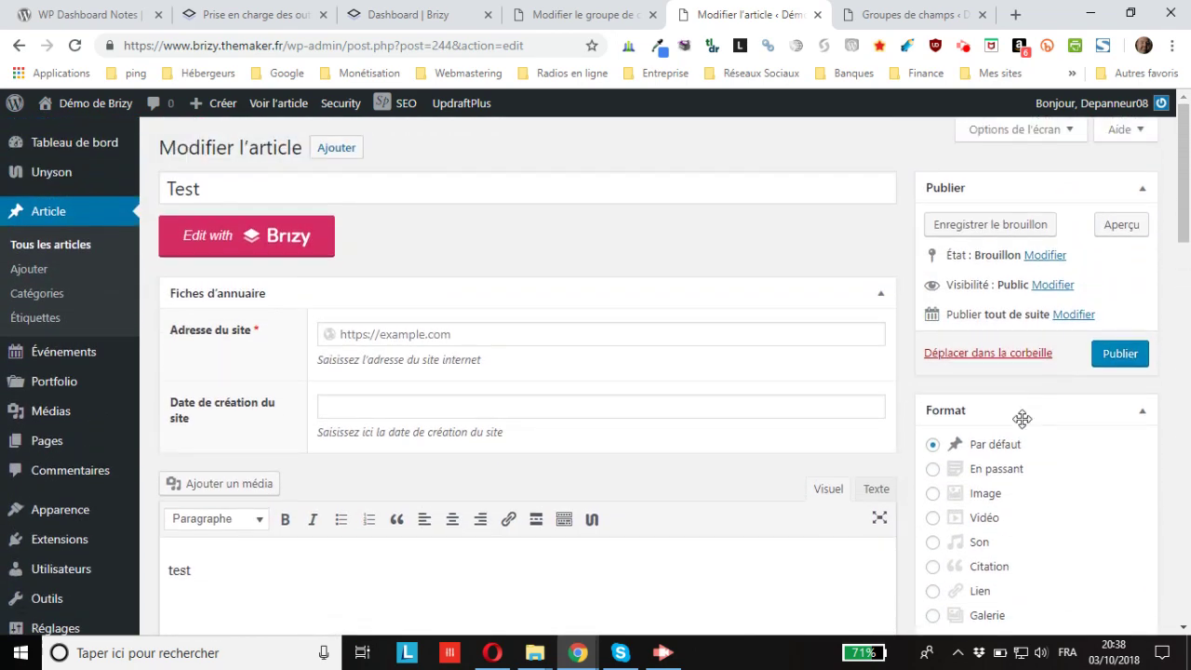
- Collapse the "Format" box of the "Test" article and view the category and image boxes below it
click(1139, 416)
scroll(1137, 414, down, 3)
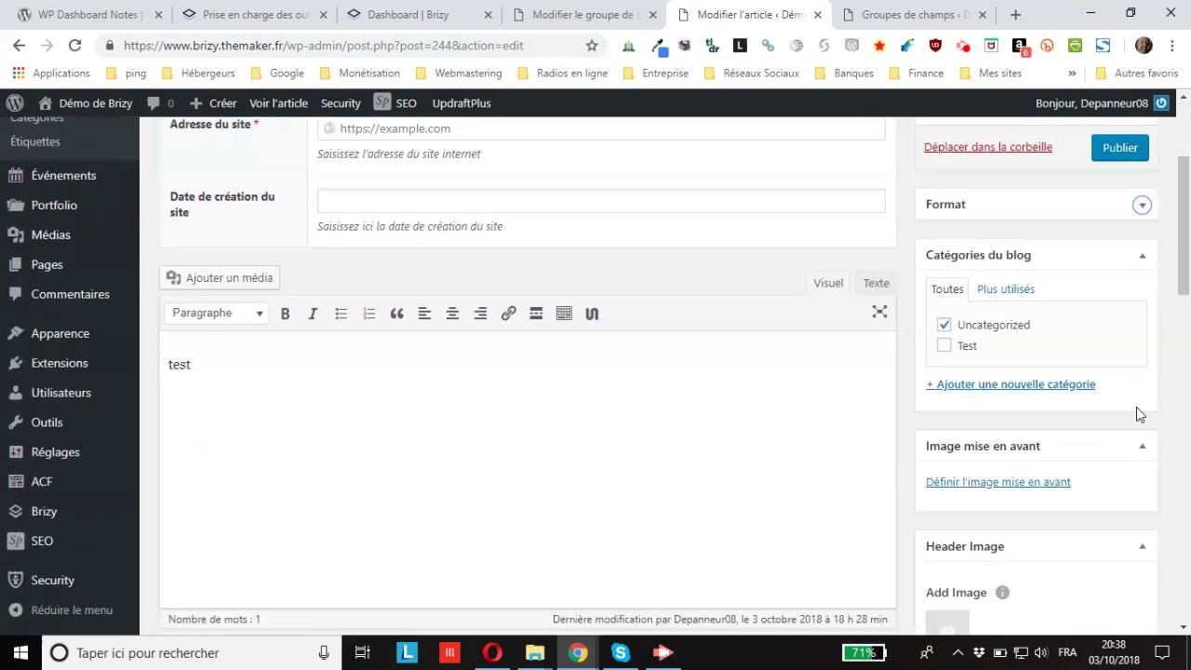
- Collapse the "Catégories du blog" and "Image mise en avant" boxes of the "Test" article and review the remaining sections below the editor
click(1140, 201)
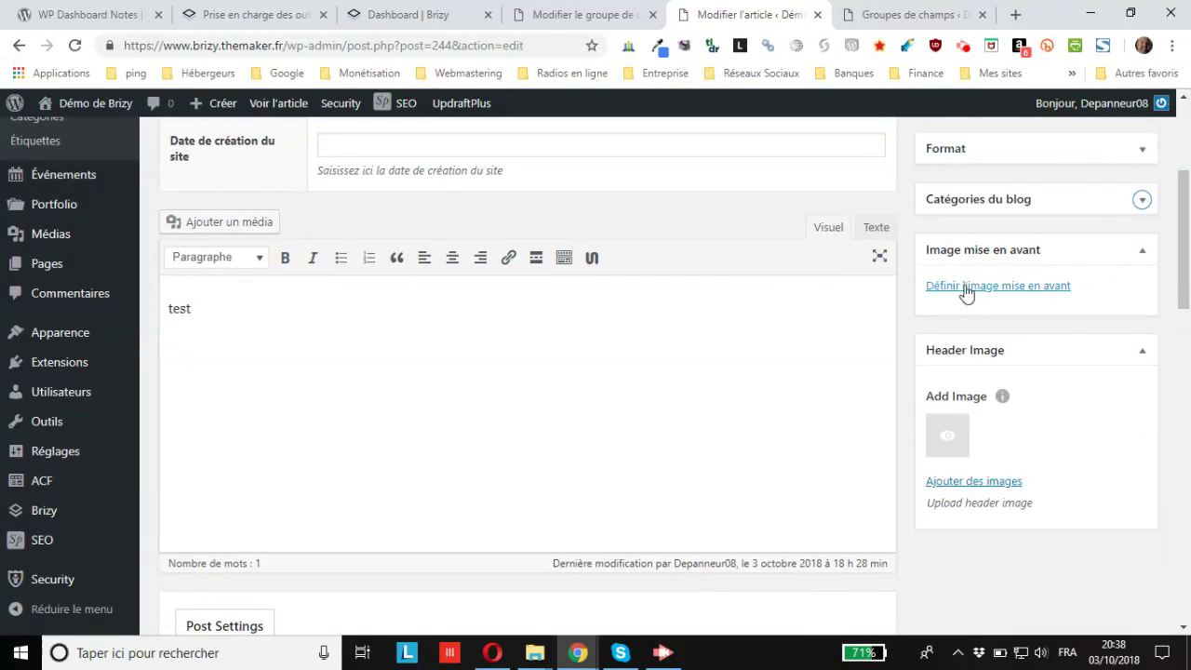
click(1142, 249)
scroll(537, 352, down, 5)
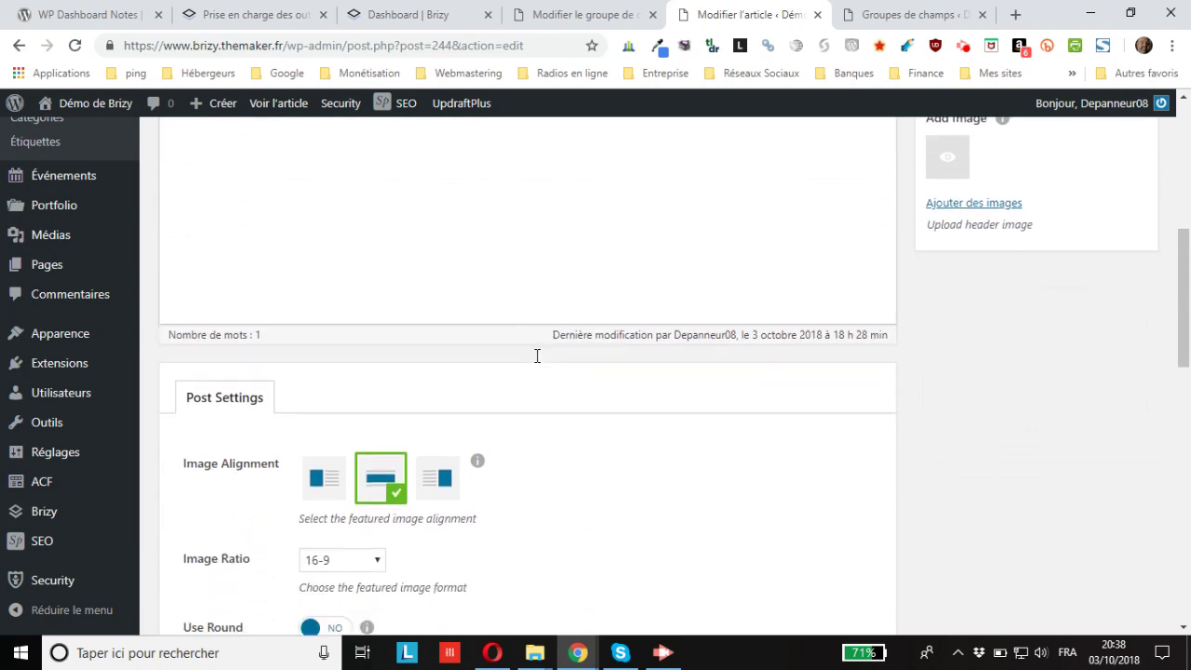
scroll(681, 385, down, 4)
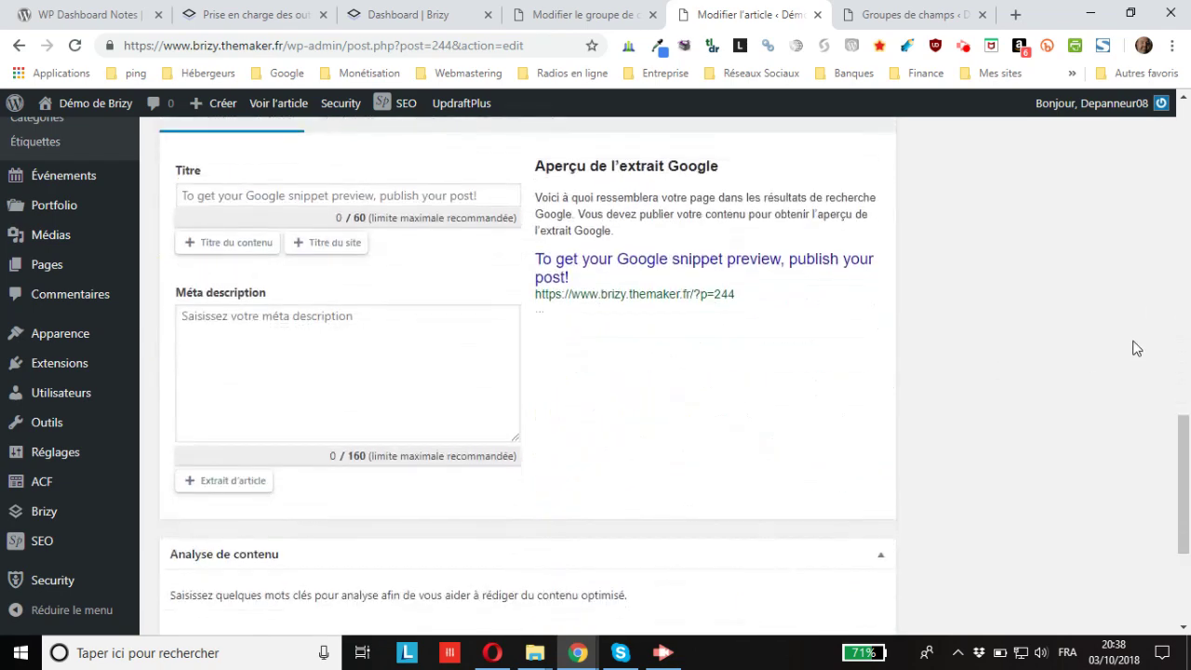
scroll(1058, 345, up, 6)
scroll(1124, 341, up, 5)
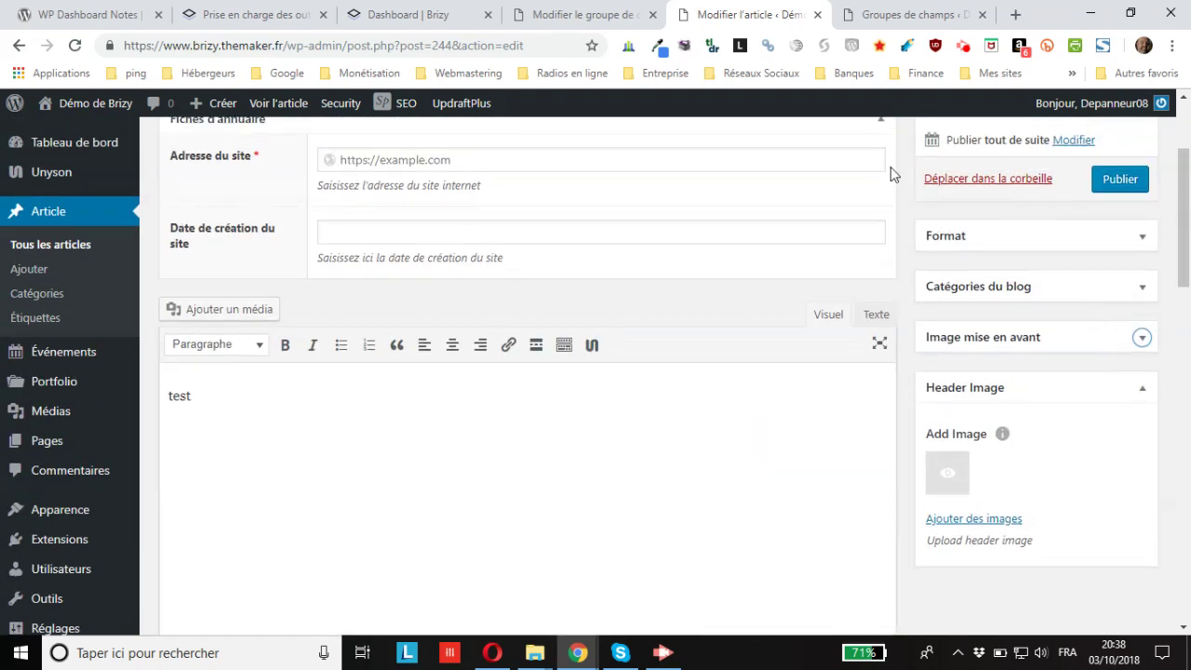
- Return to the "Fiches d'annuaire" field group and view its assignment rules and settings
click(538, 14)
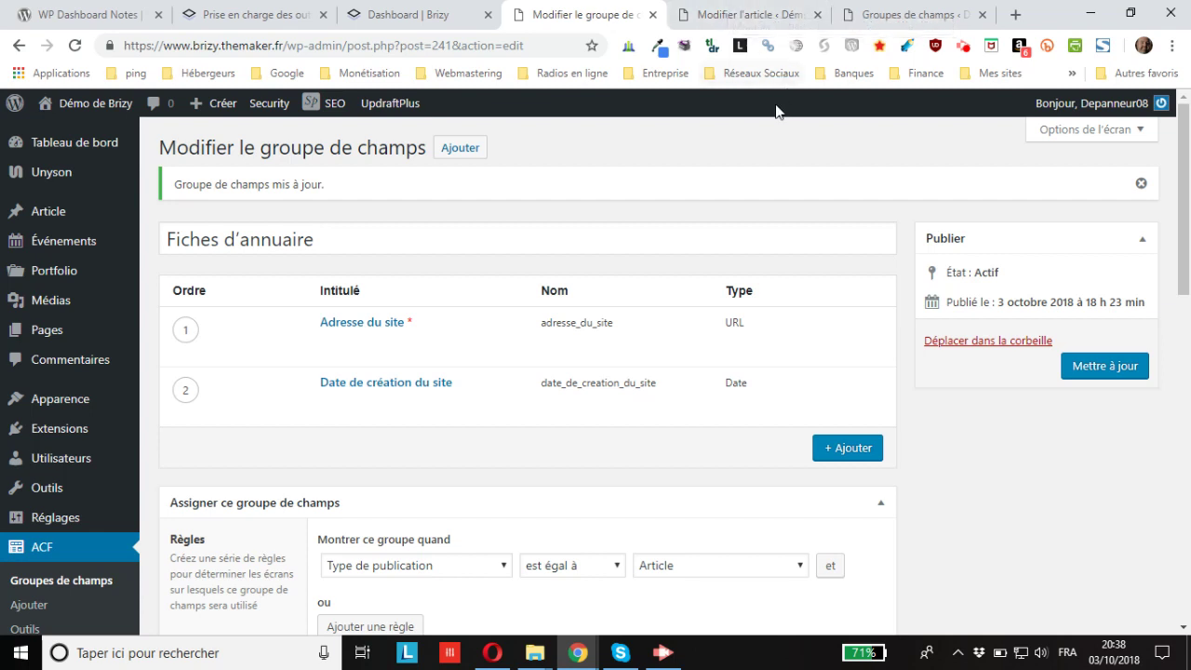
scroll(677, 247, down, 3)
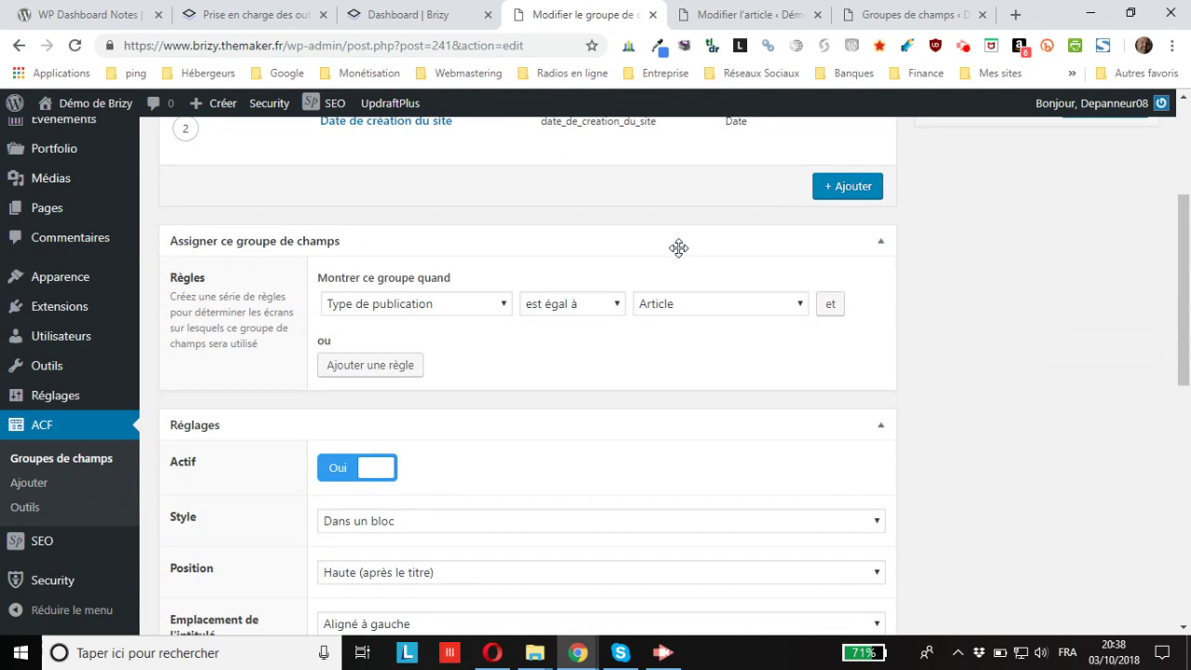